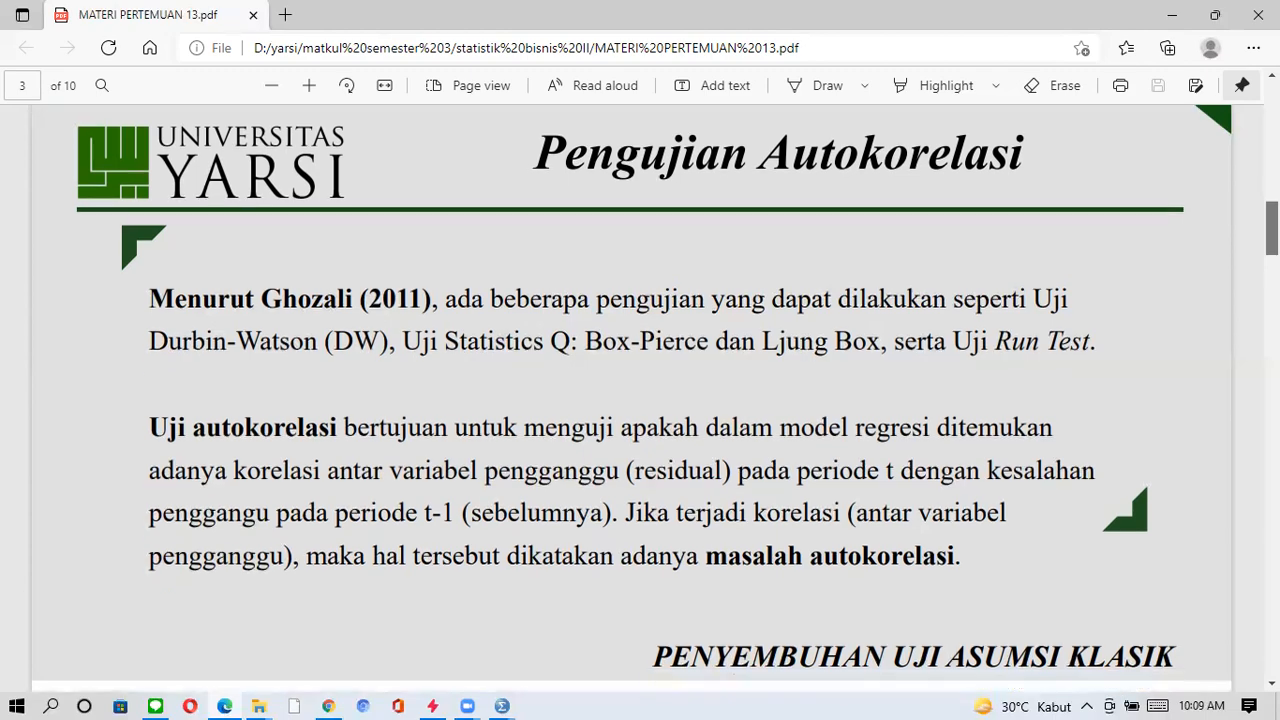
Read through the slides on the Durbin-Watson weakness, the causes of autocorrelation and the Run Test decision rules.
{"action": "scroll", "coordinate": [640, 400], "scroll_direction": "down", "scroll_amount": 6}
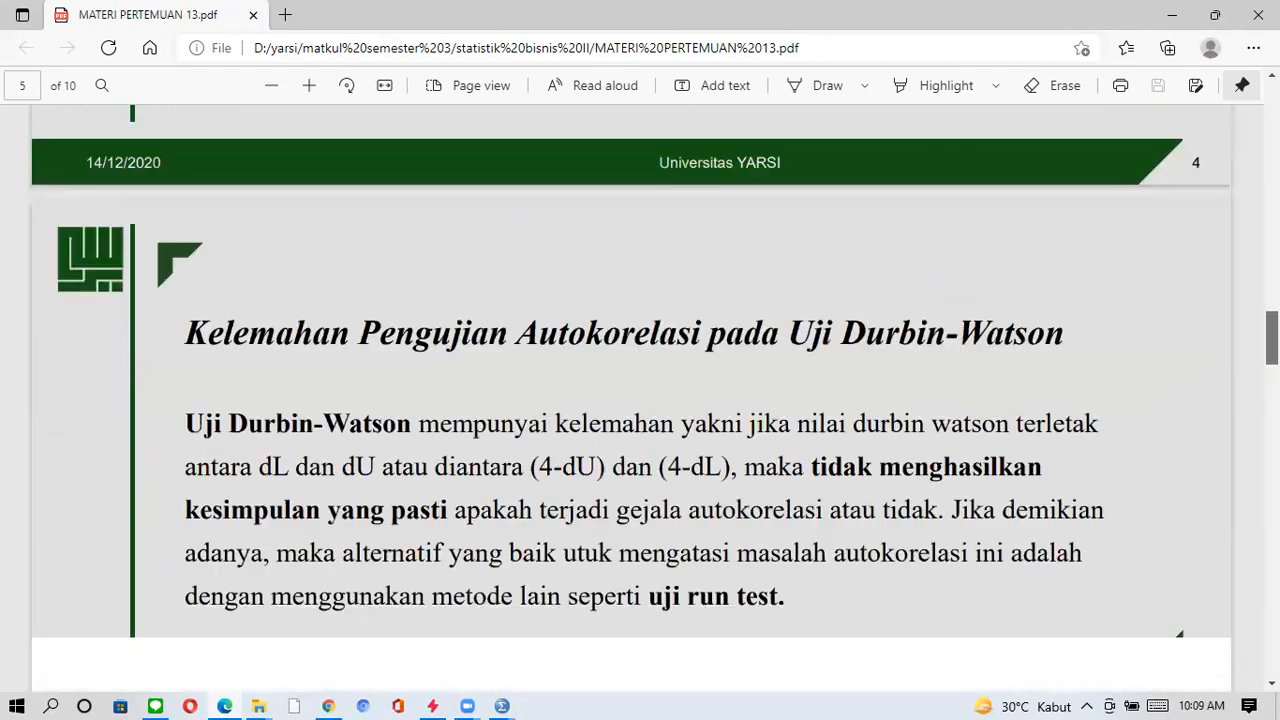
{"action": "scroll", "coordinate": [640, 400], "scroll_direction": "down", "scroll_amount": 7}
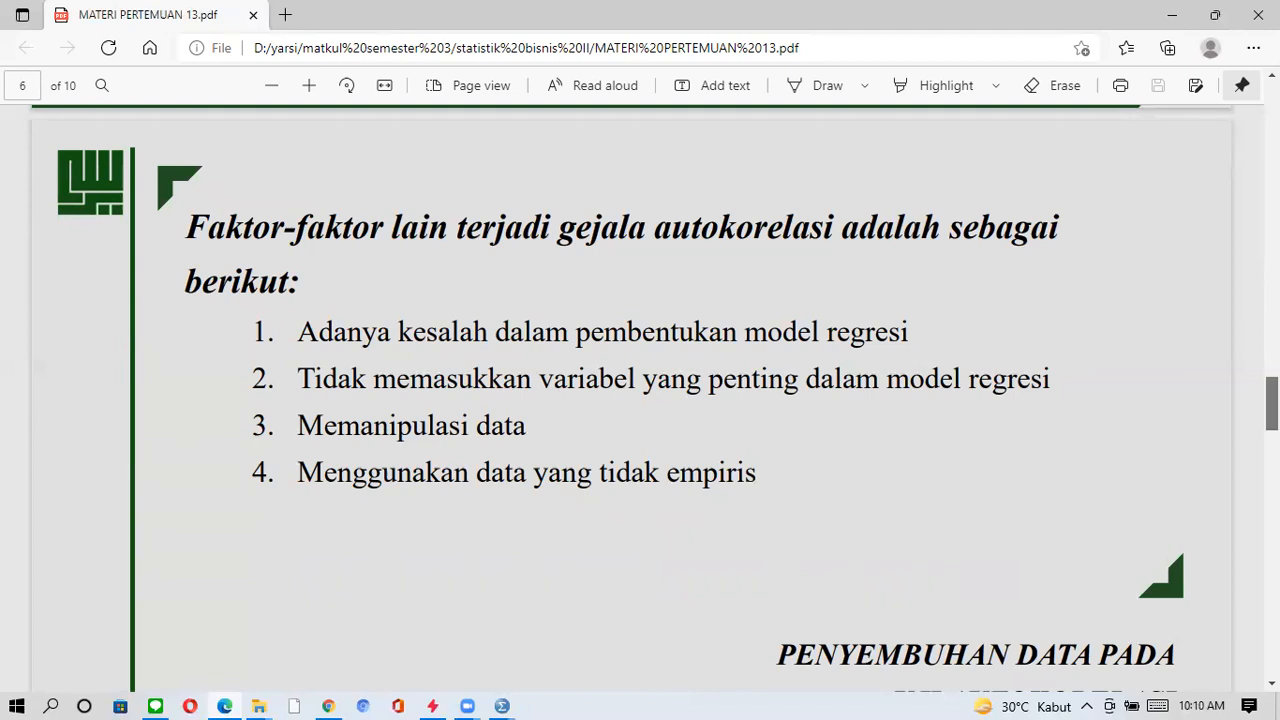
{"action": "scroll", "coordinate": [640, 400], "scroll_direction": "down", "scroll_amount": 7}
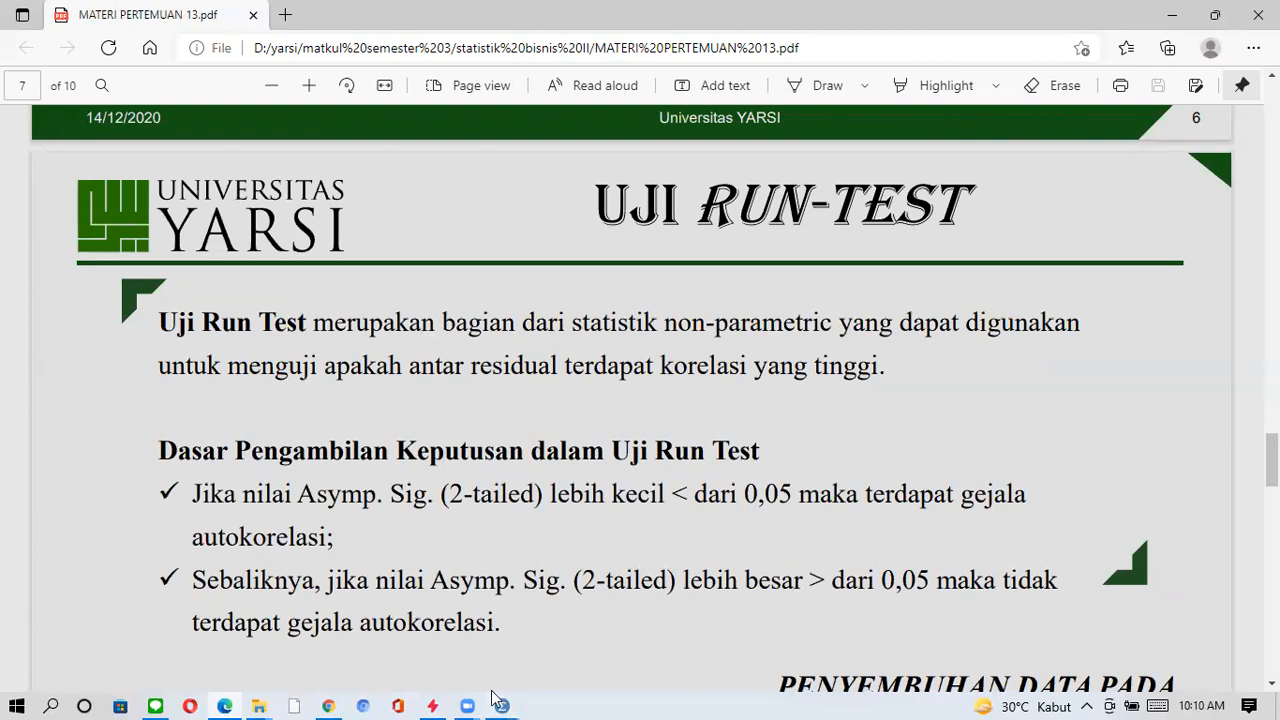
Switch to the SPSS data editor and set up a linear regression with YI as dependent and X2 and X3 as independent variables.
{"action": "mouse_move", "coordinate": [505, 697]}
{"action": "left_click", "coordinate": [585, 621]}
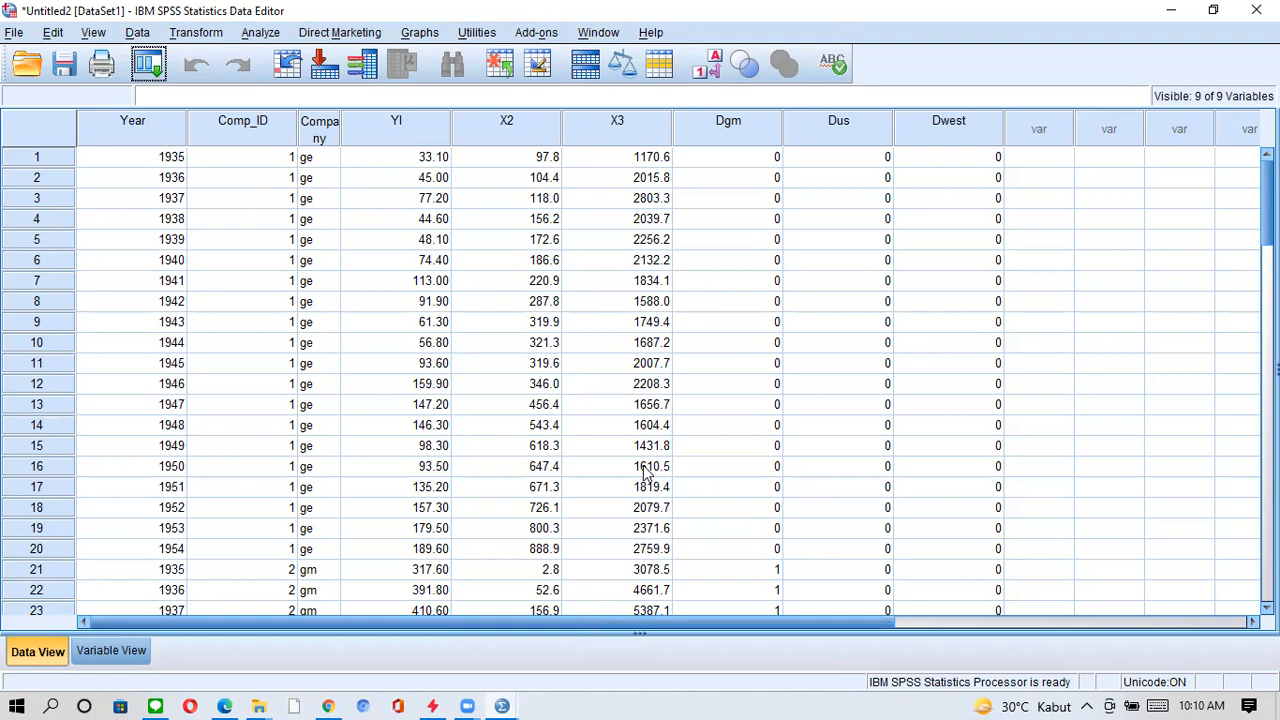
{"action": "left_click", "coordinate": [256, 38]}
{"action": "mouse_move", "coordinate": [310, 232]}
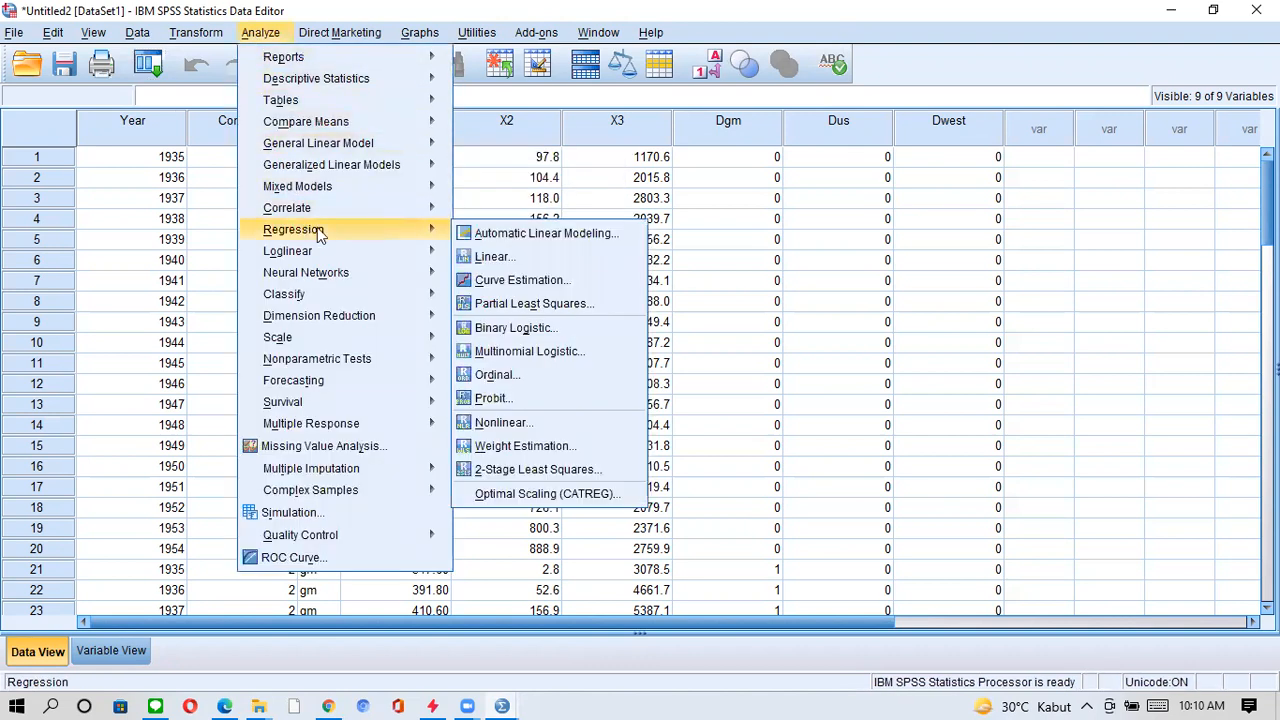
{"action": "left_click", "coordinate": [477, 256]}
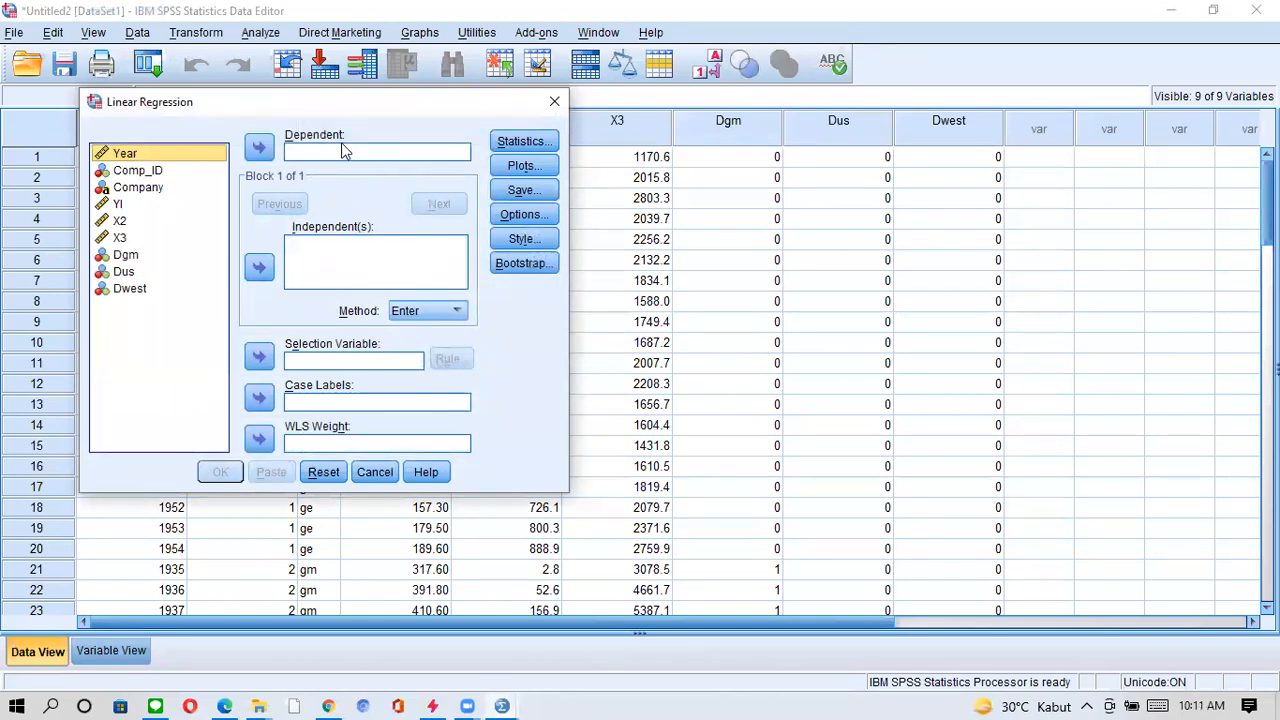
{"action": "left_click", "coordinate": [117, 205]}
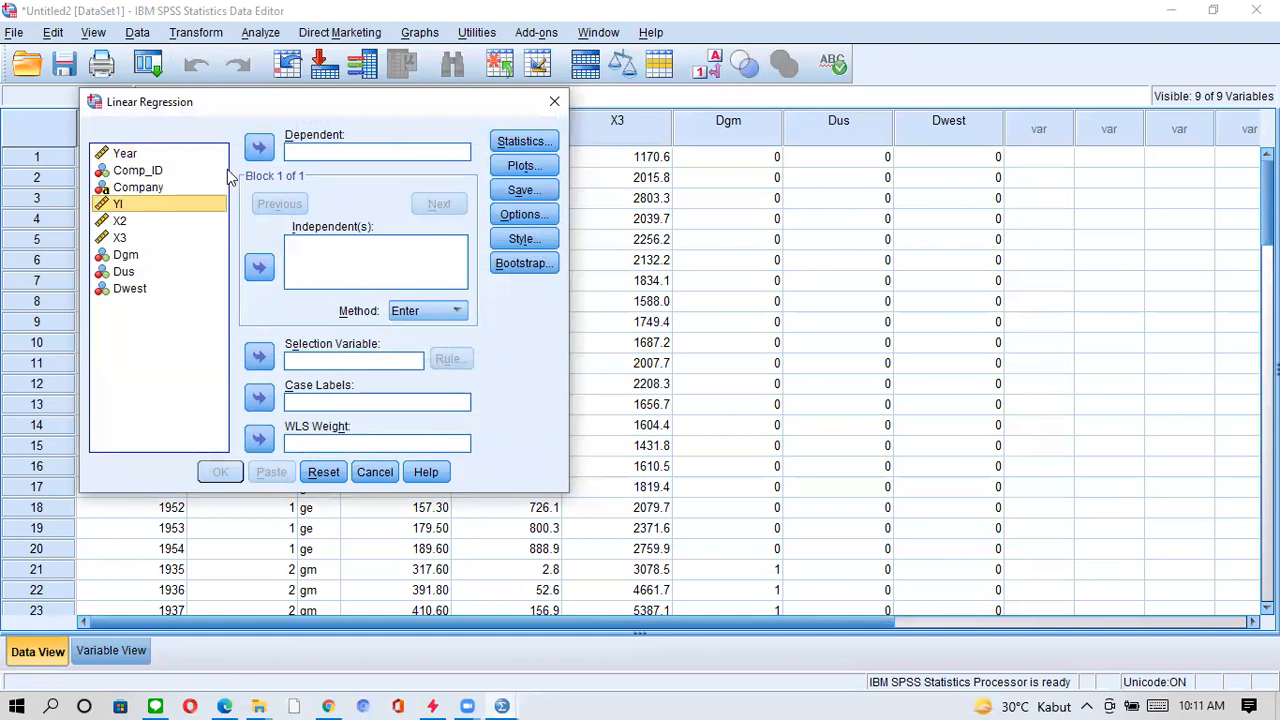
{"action": "left_click", "coordinate": [259, 148]}
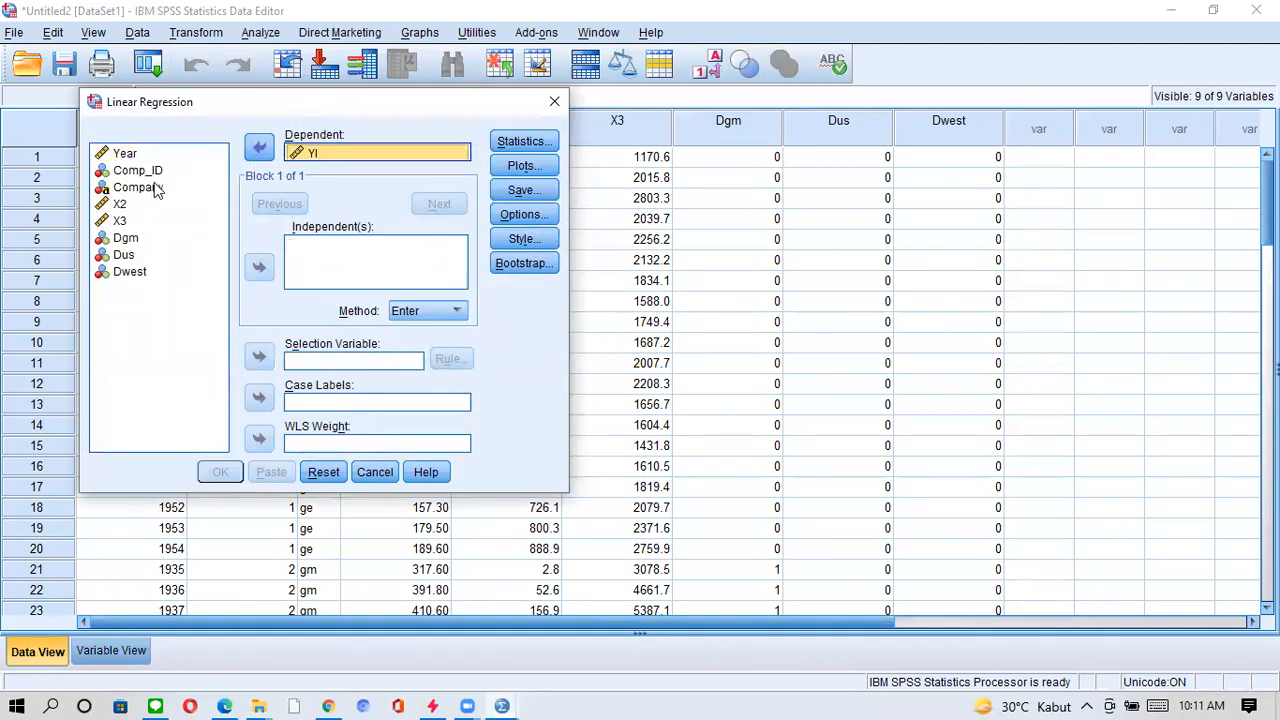
{"action": "left_click", "coordinate": [130, 207]}
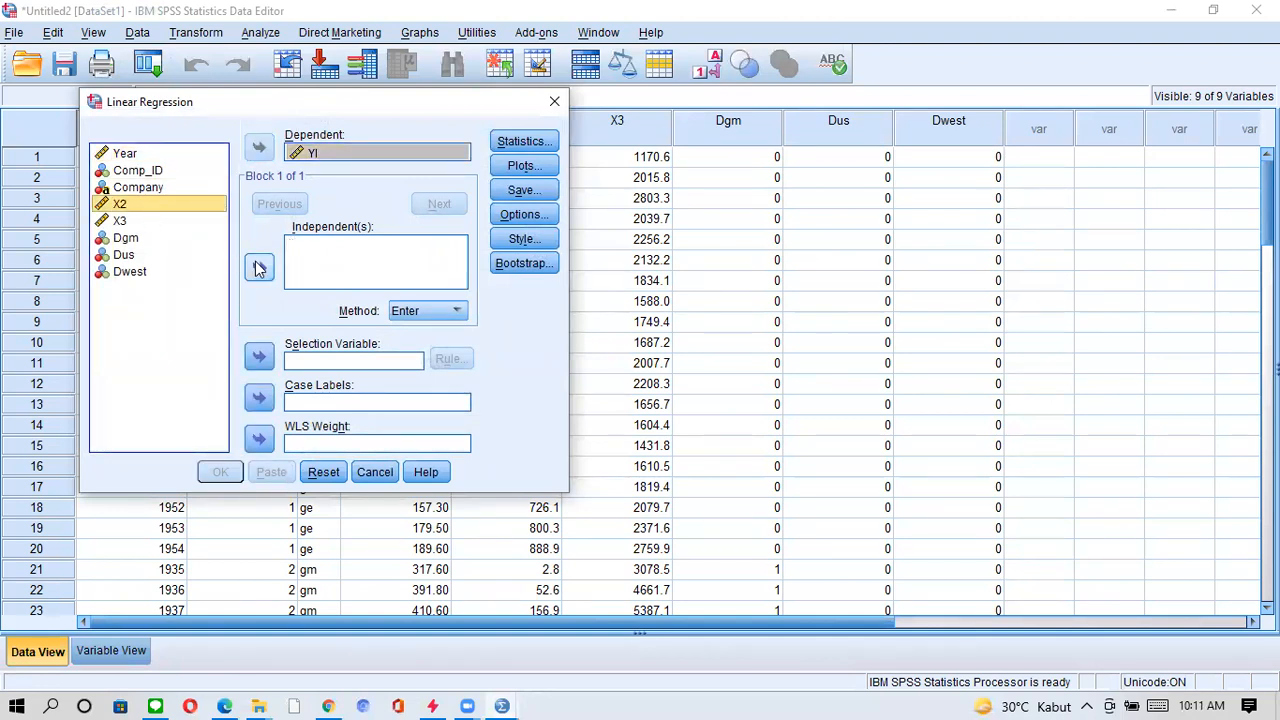
{"action": "left_click", "coordinate": [259, 267]}
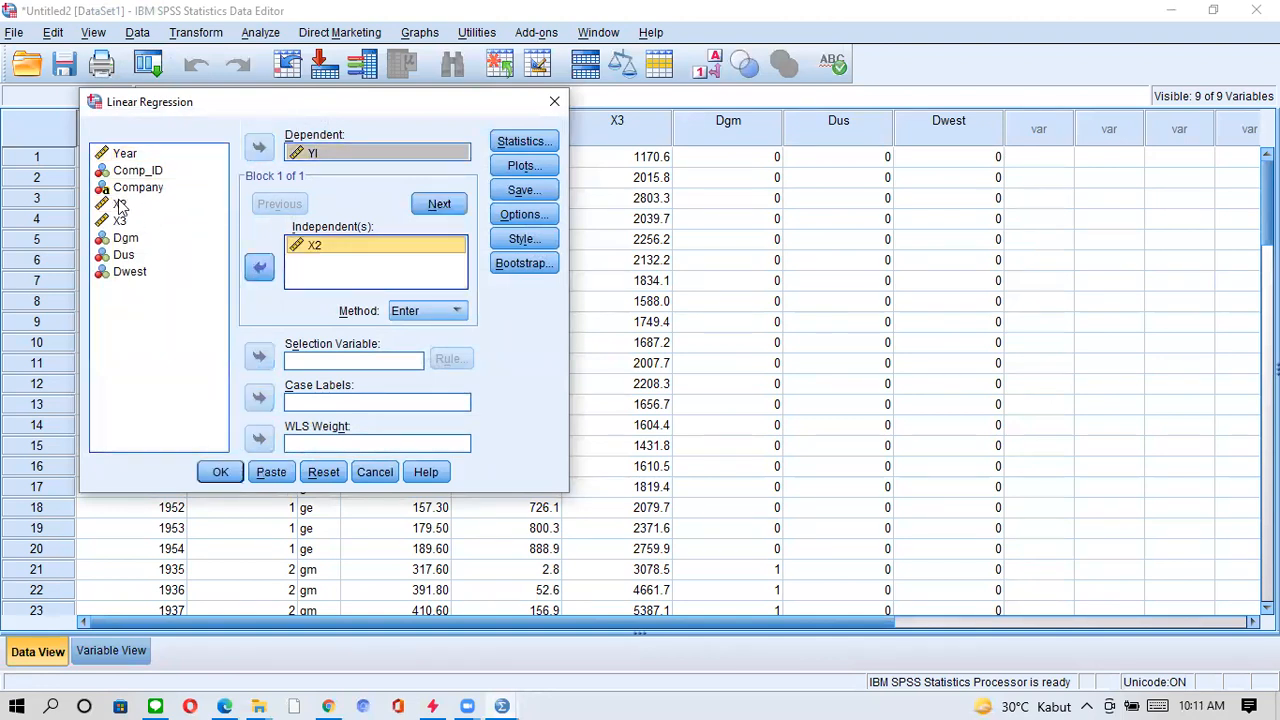
{"action": "left_click", "coordinate": [259, 267]}
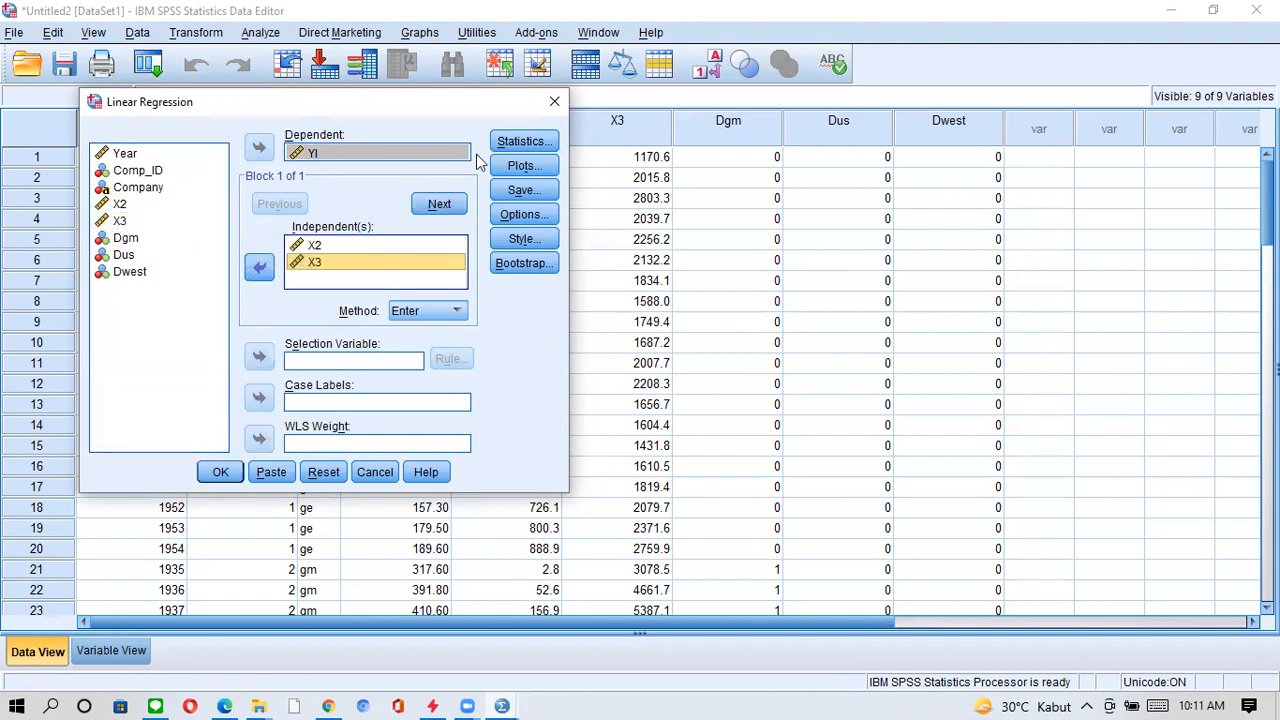
Keep the default regression statistics and define a residual scatterplot with *SRESID as Y and *ZPRED as X.
{"action": "left_click", "coordinate": [505, 143]}
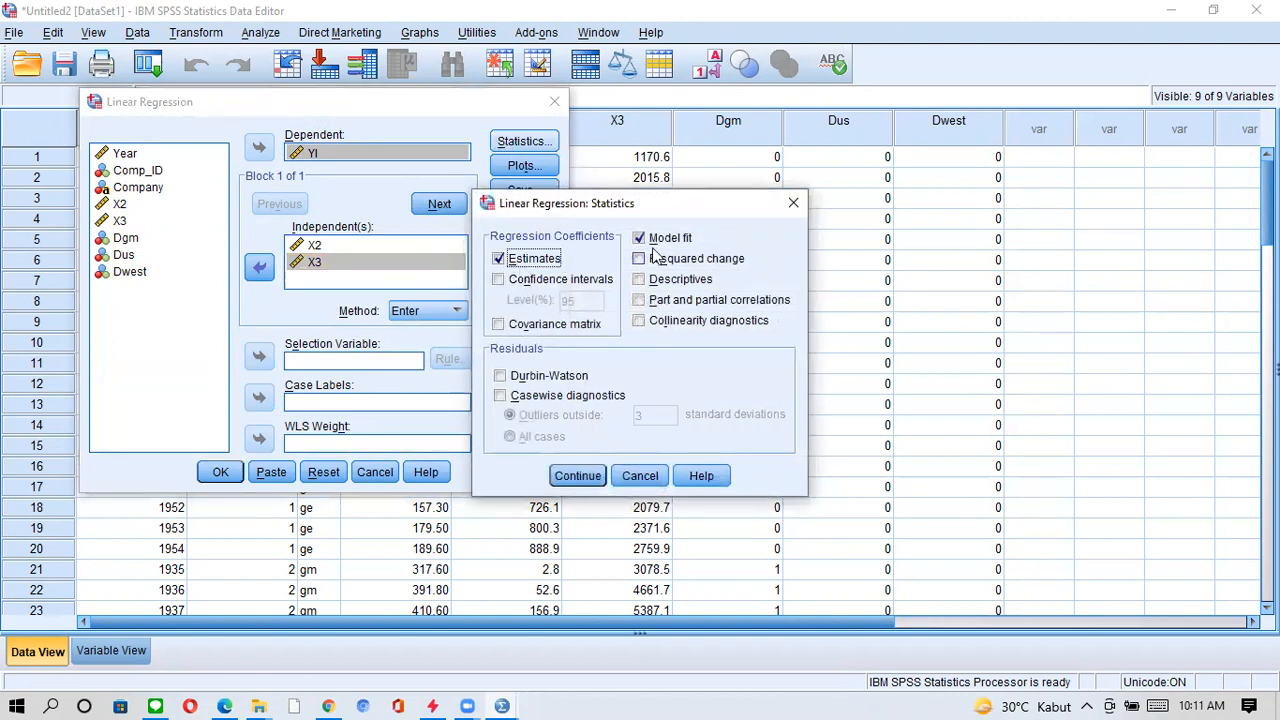
{"action": "left_click", "coordinate": [577, 476]}
{"action": "left_click", "coordinate": [524, 167]}
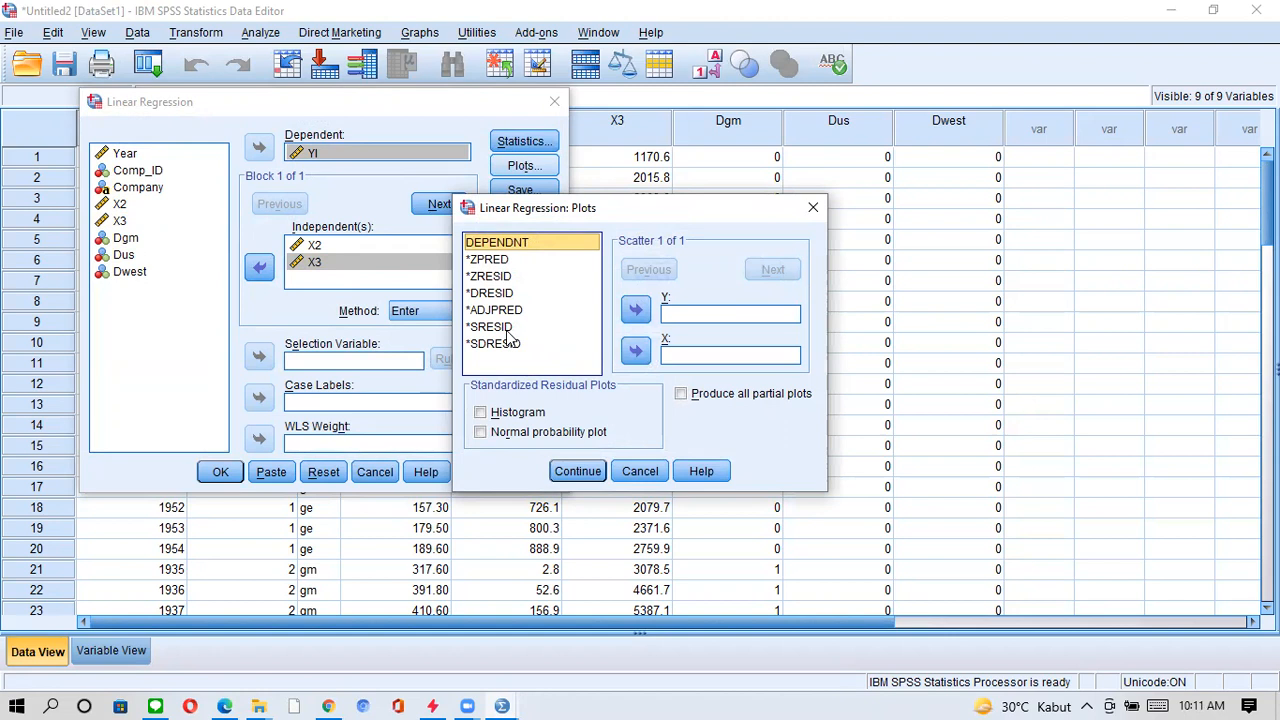
{"action": "left_click", "coordinate": [507, 335]}
{"action": "left_click", "coordinate": [636, 310]}
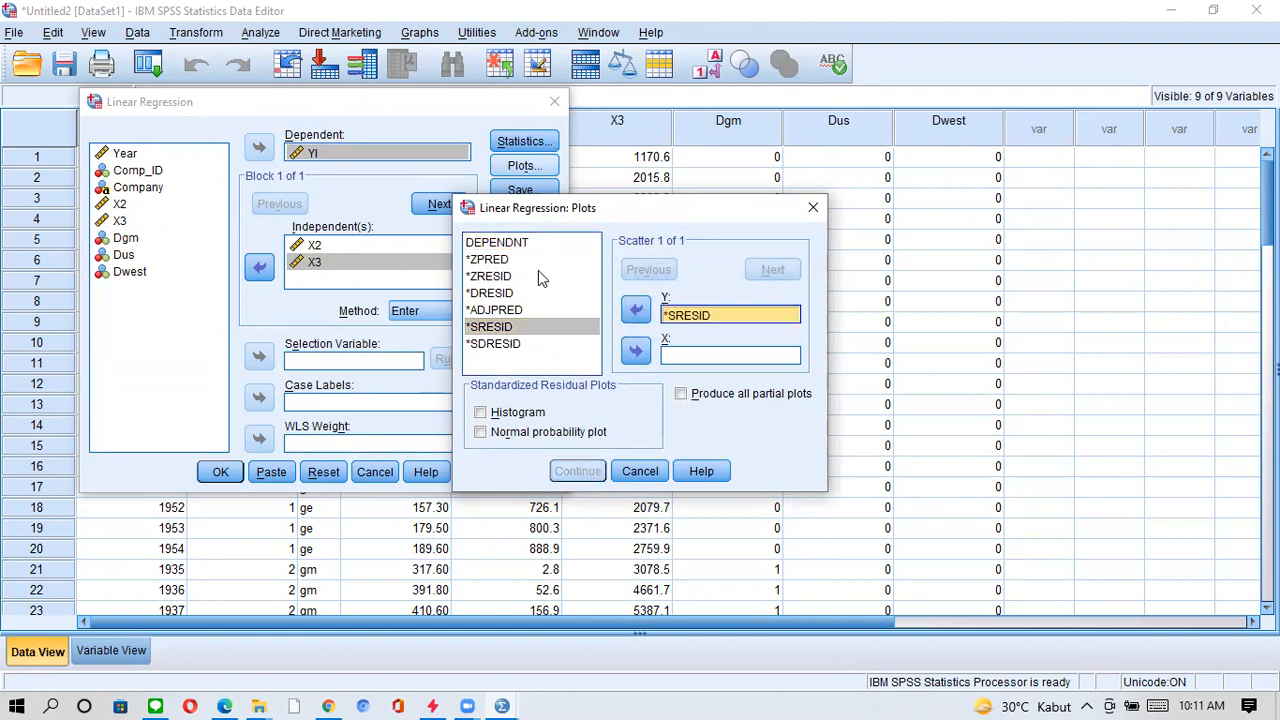
{"action": "left_click", "coordinate": [505, 260]}
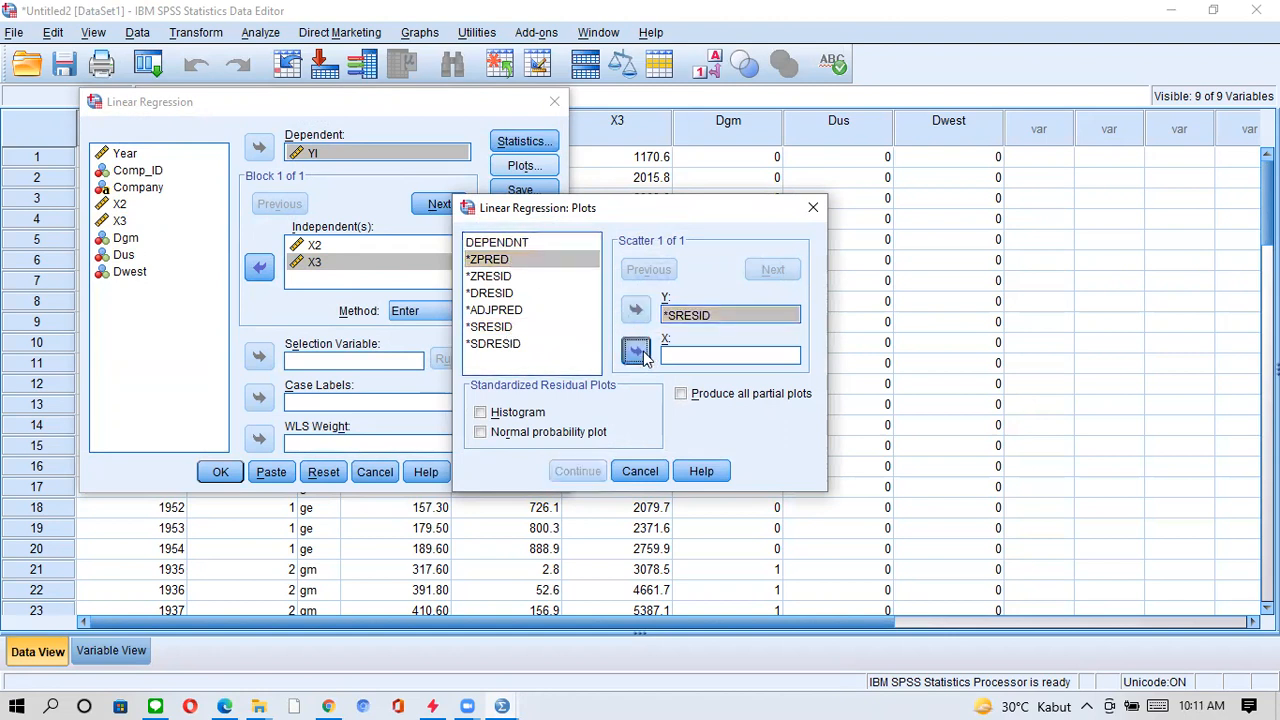
{"action": "left_click", "coordinate": [636, 352]}
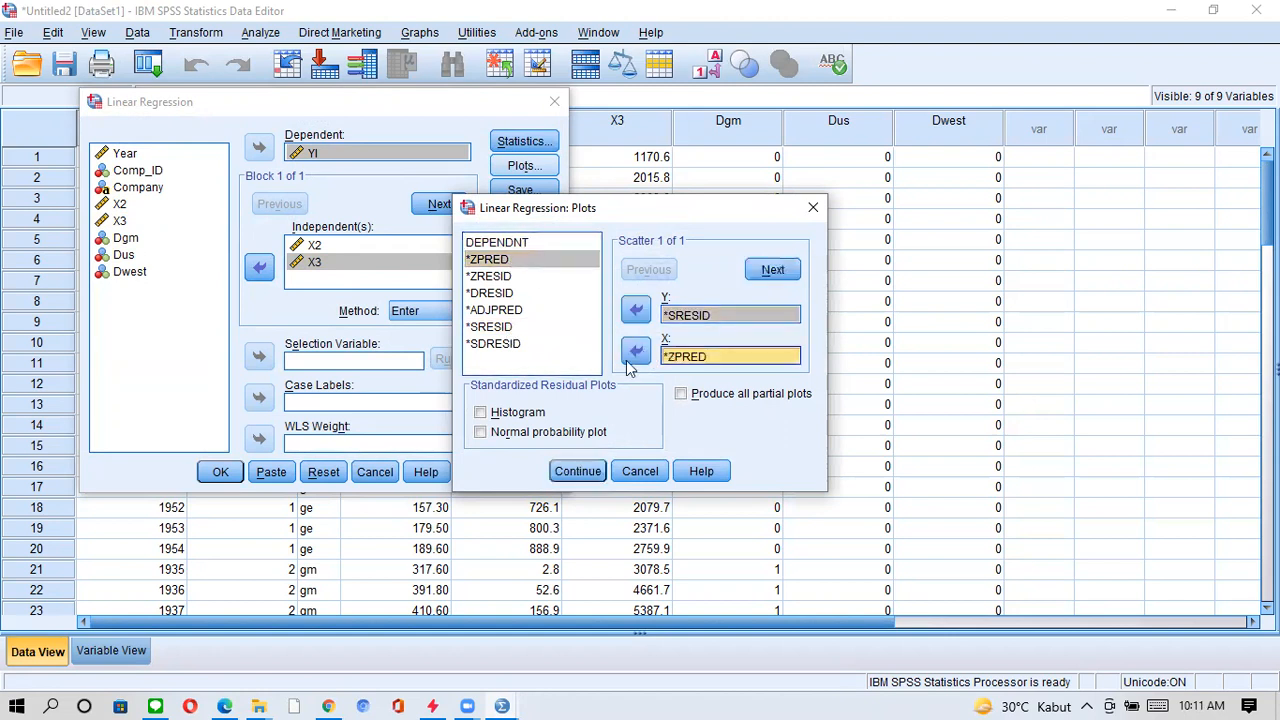
{"action": "left_click", "coordinate": [572, 470]}
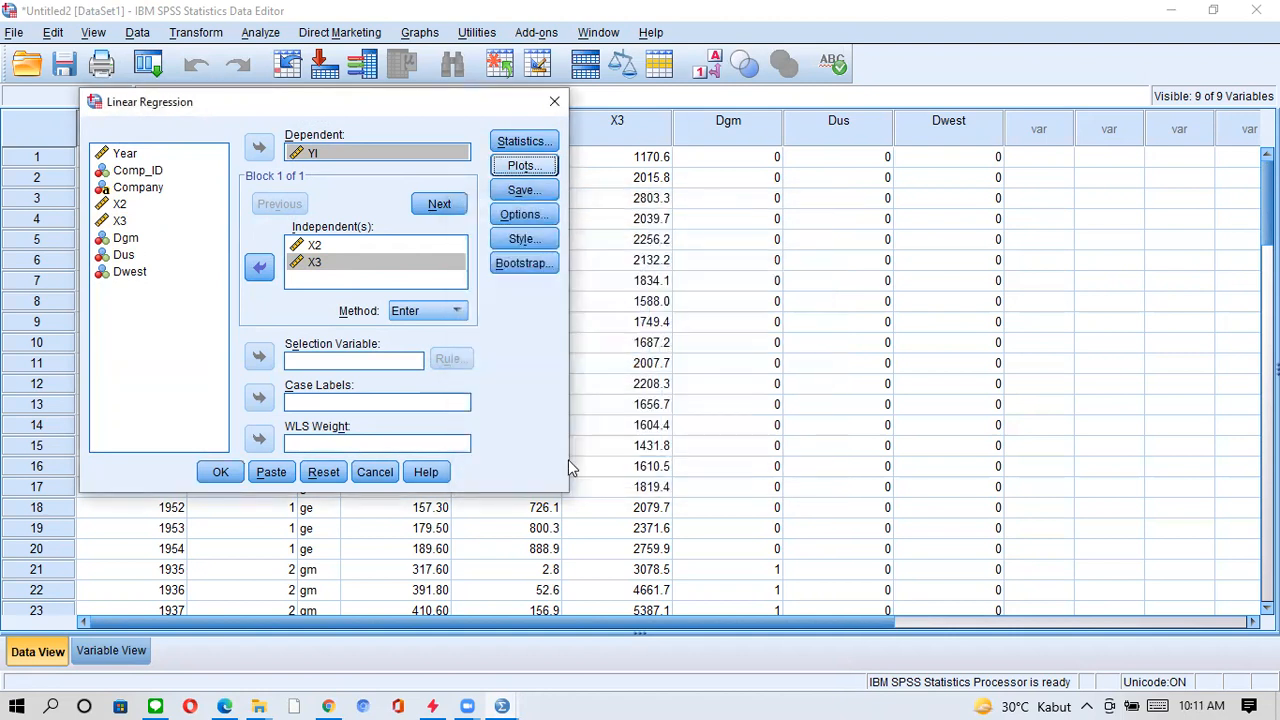
Set the regression to save unstandardized residuals as a new variable and run it.
{"action": "left_click", "coordinate": [514, 192]}
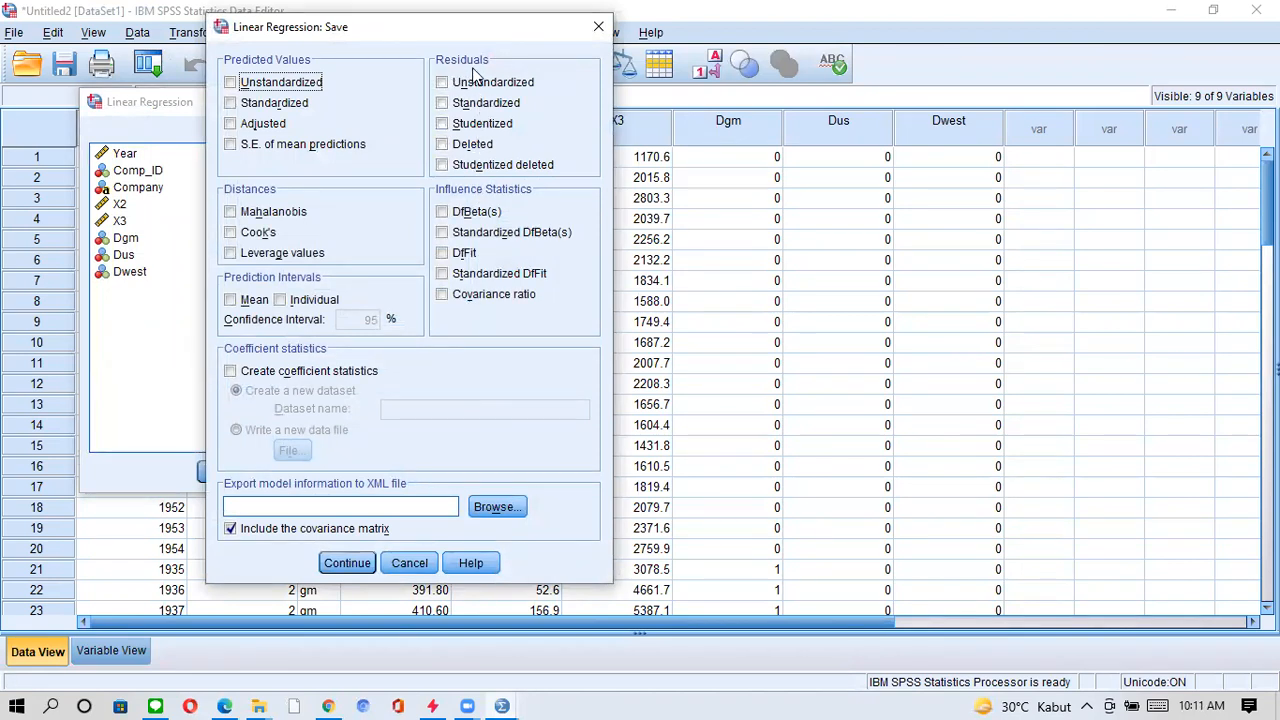
{"action": "left_click", "coordinate": [441, 83]}
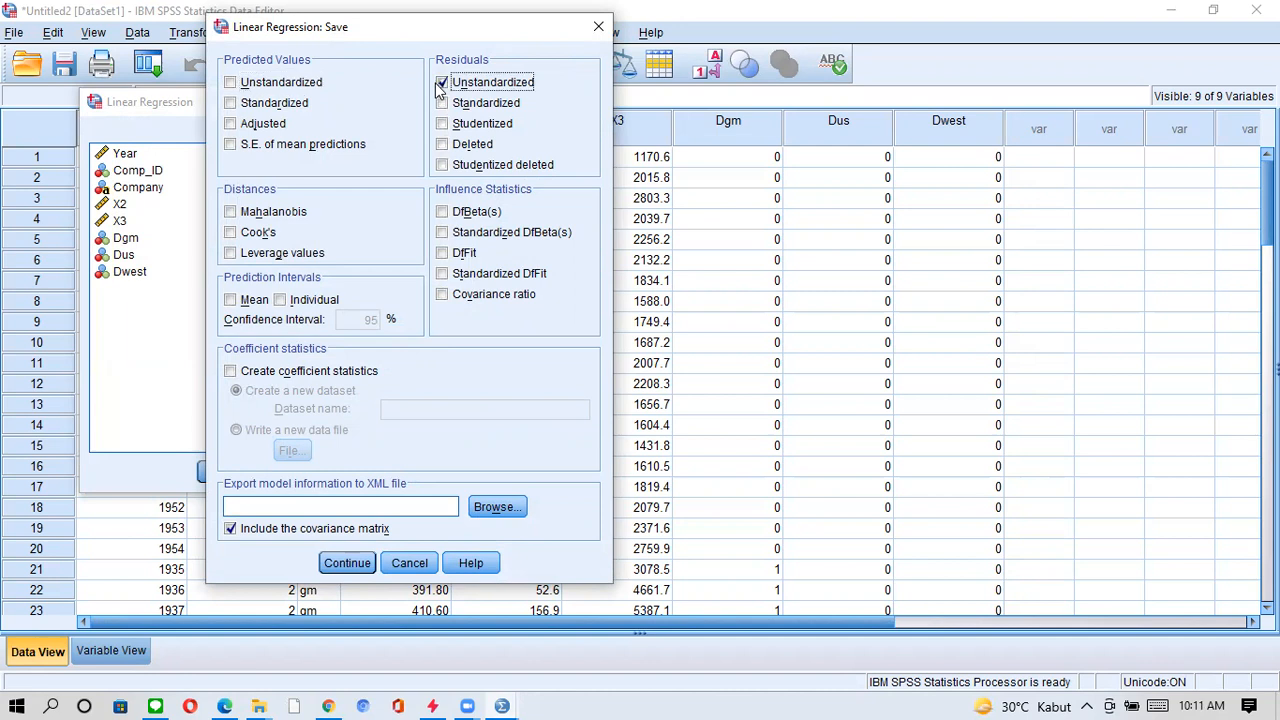
{"action": "left_click", "coordinate": [340, 562]}
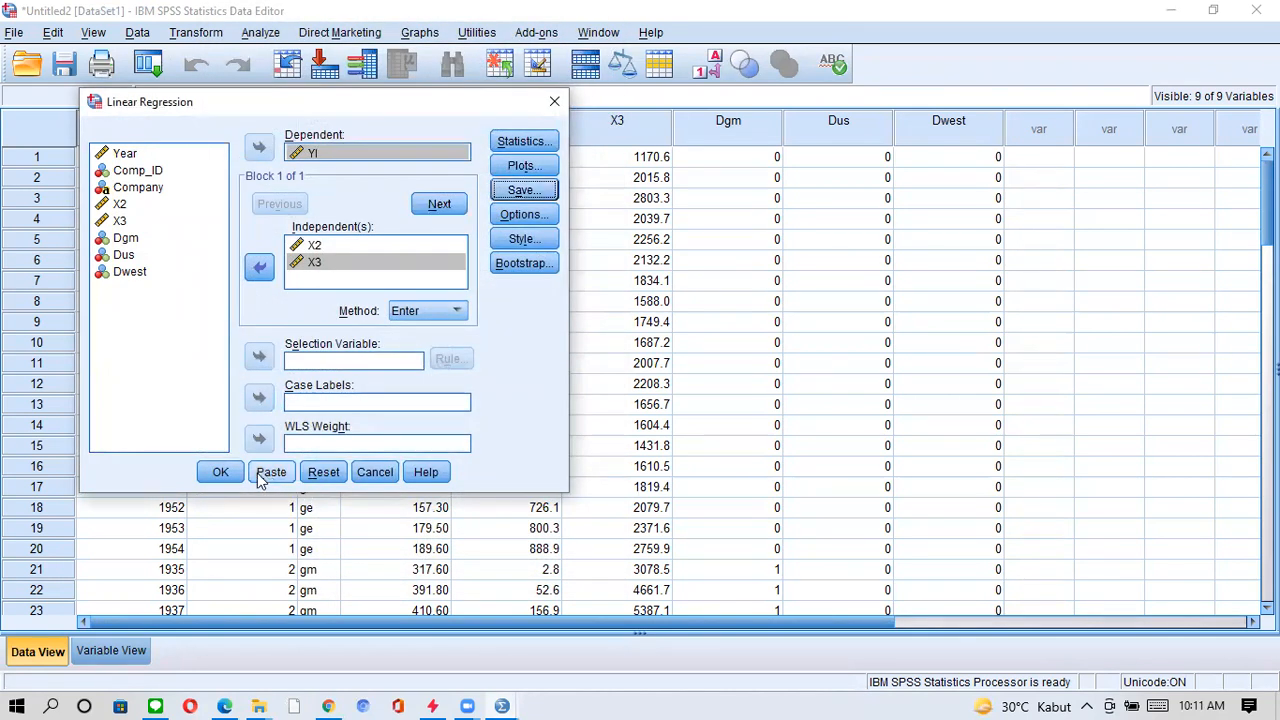
{"action": "left_click", "coordinate": [220, 472]}
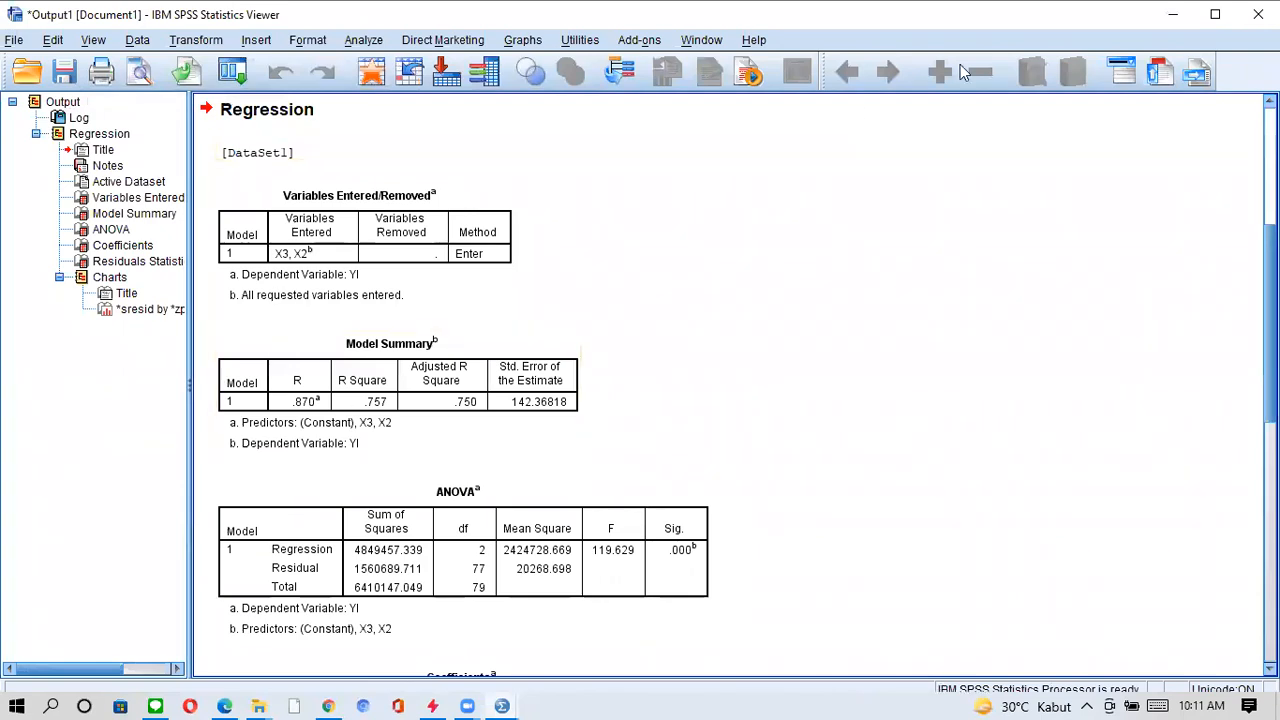
Return to the data editor, run a nonparametric Runs Test on the unstandardized residual with the median cut point, and view its output table.
{"action": "left_click", "coordinate": [1178, 14]}
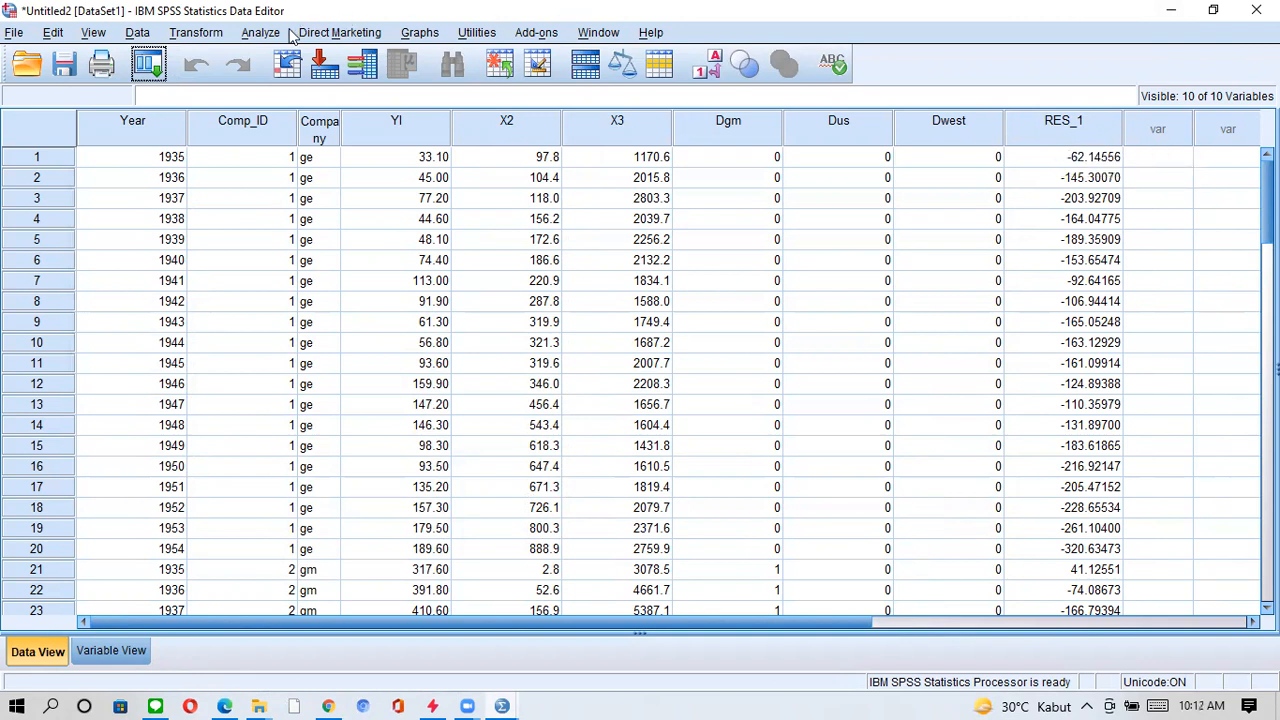
{"action": "left_click", "coordinate": [261, 35]}
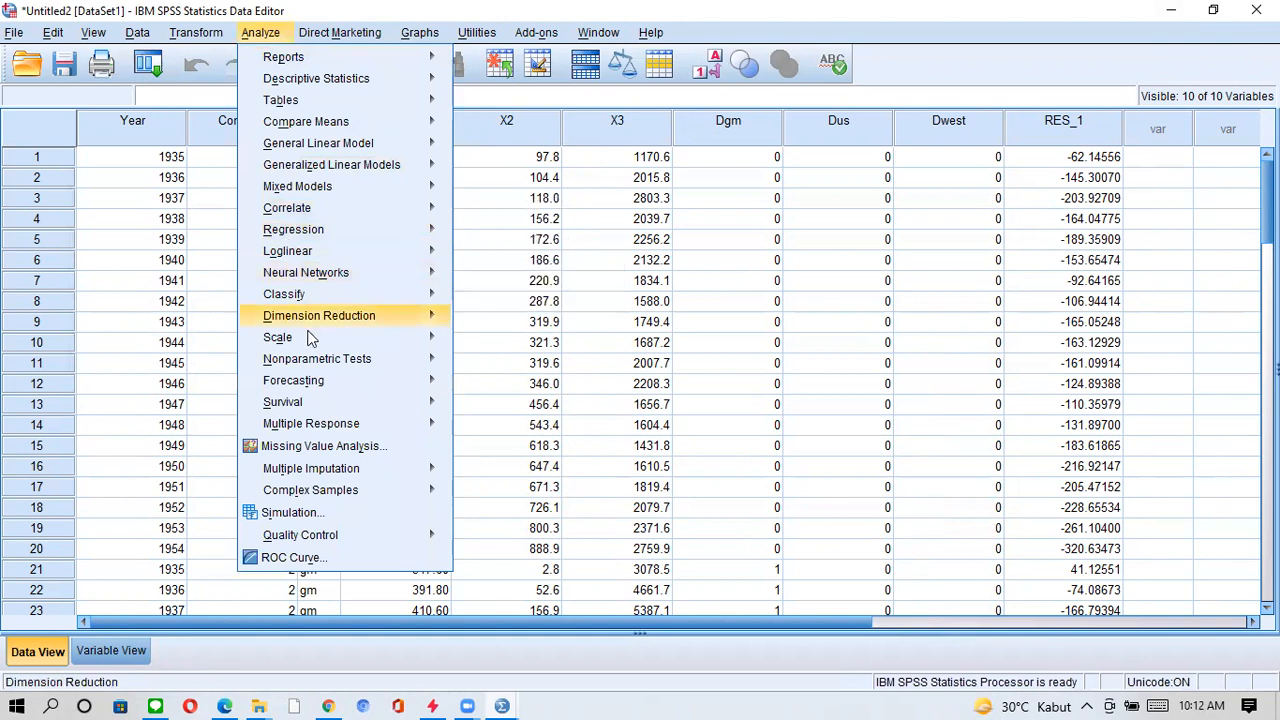
{"action": "mouse_move", "coordinate": [373, 358]}
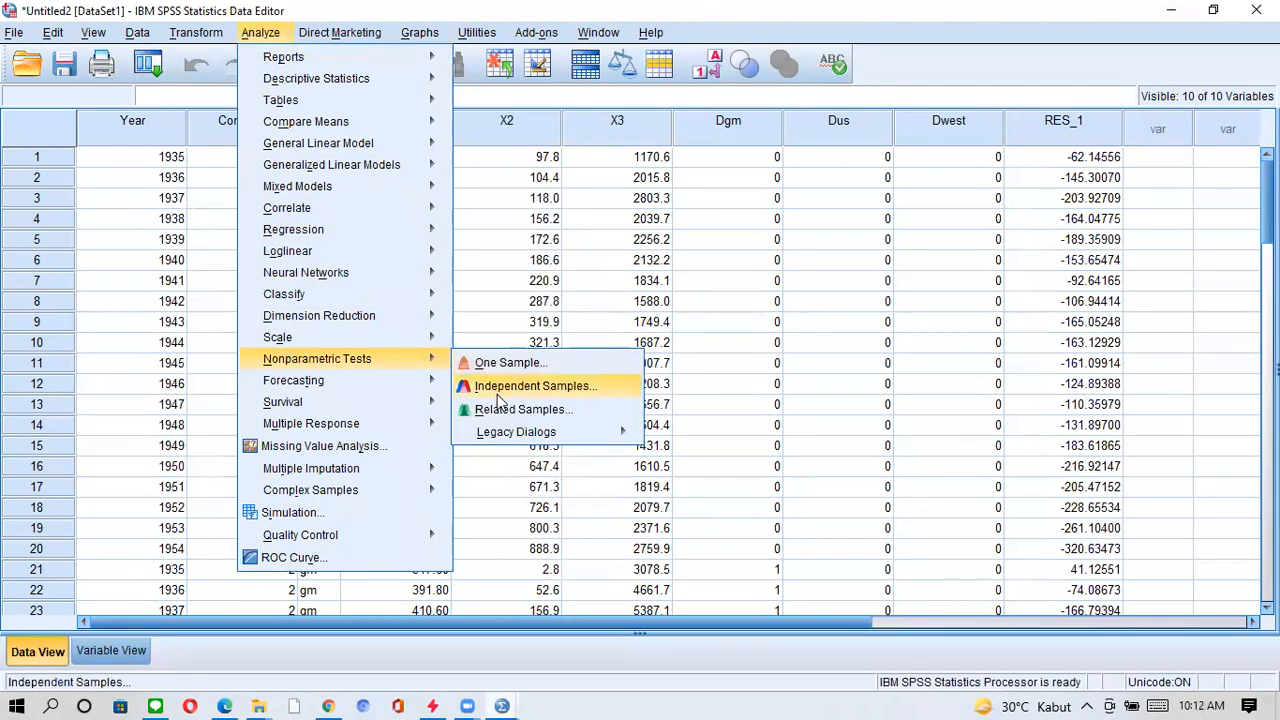
{"action": "mouse_move", "coordinate": [540, 432]}
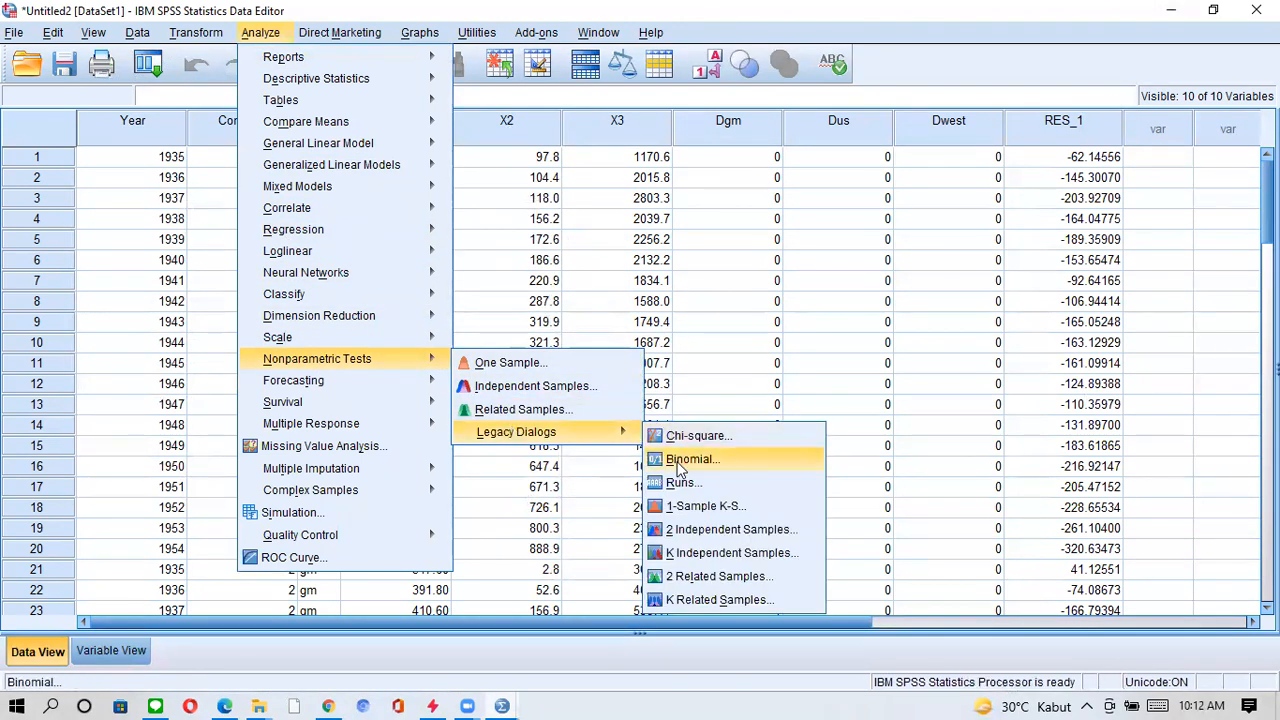
{"action": "left_click", "coordinate": [677, 484]}
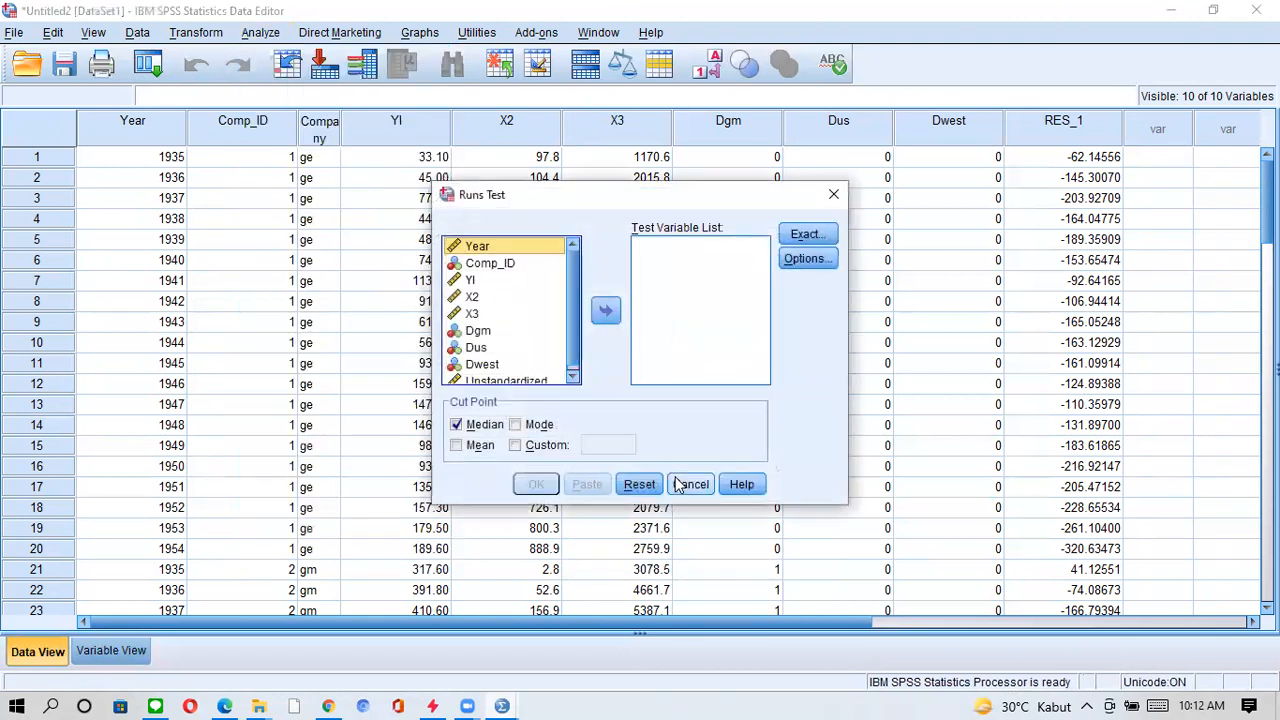
{"action": "scroll", "coordinate": [572, 318], "scroll_direction": "down", "scroll_amount": 1}
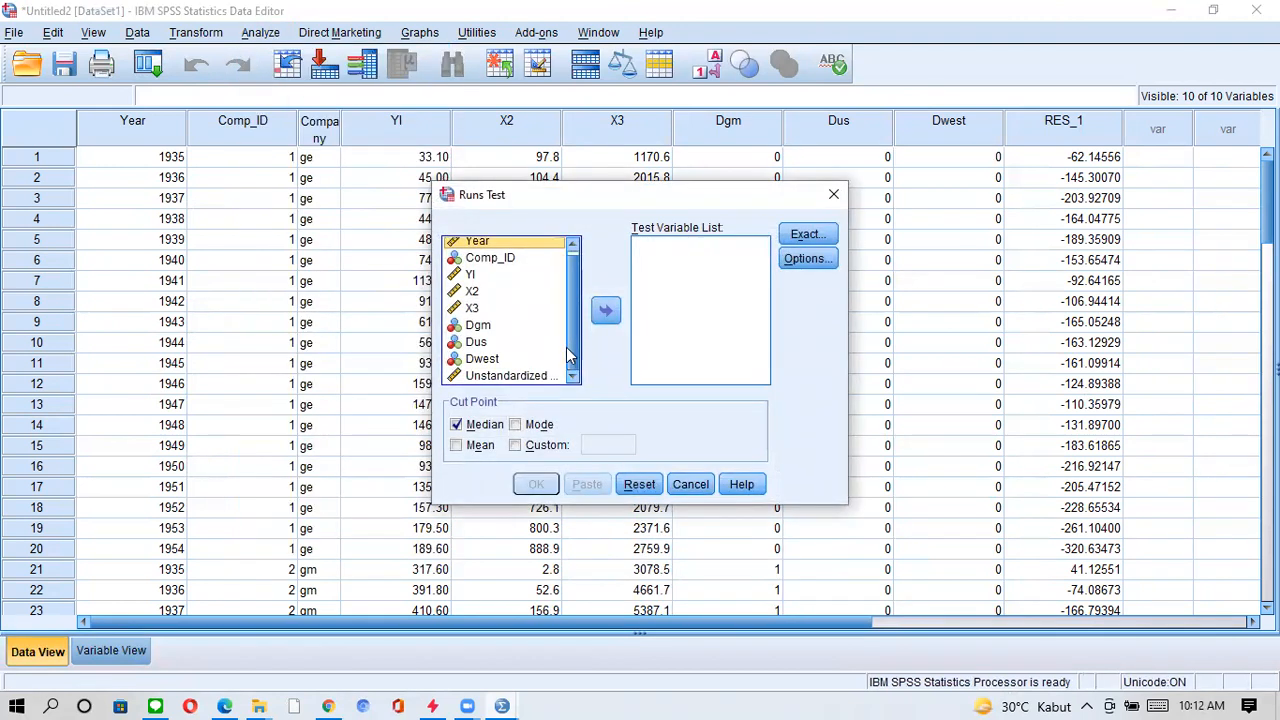
{"action": "left_click", "coordinate": [540, 377]}
{"action": "left_click", "coordinate": [606, 310]}
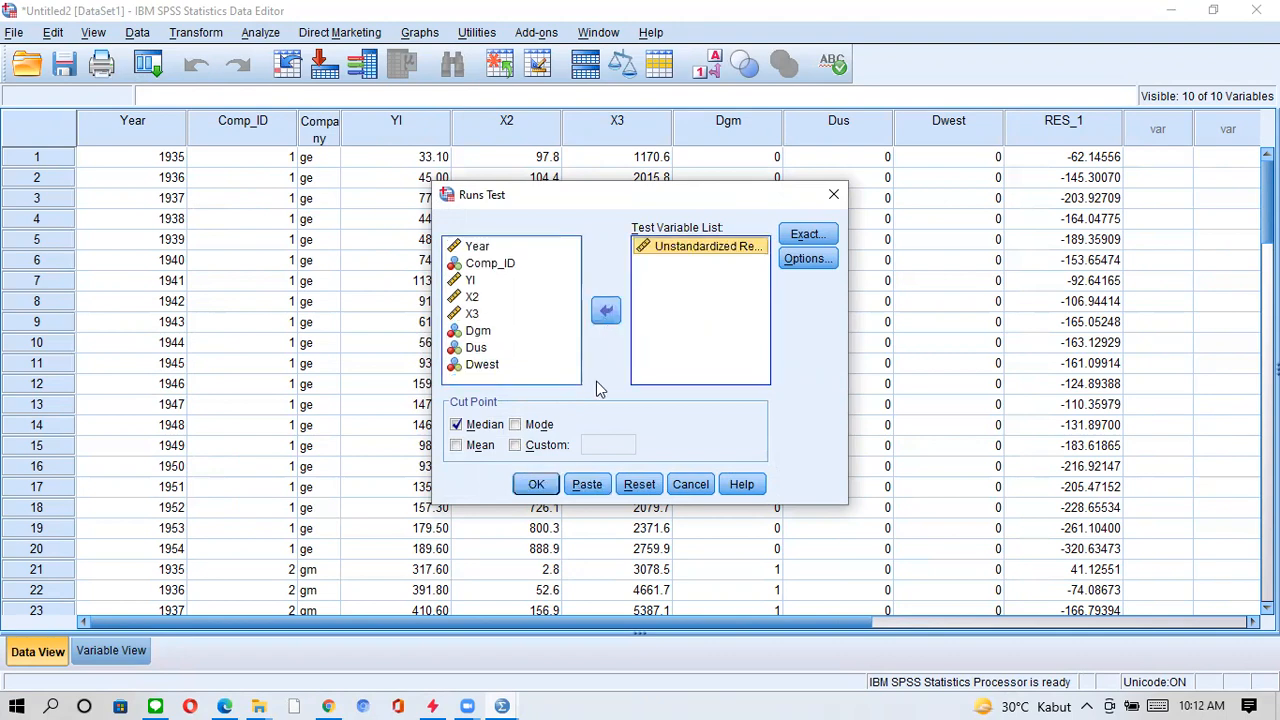
{"action": "left_click", "coordinate": [550, 485]}
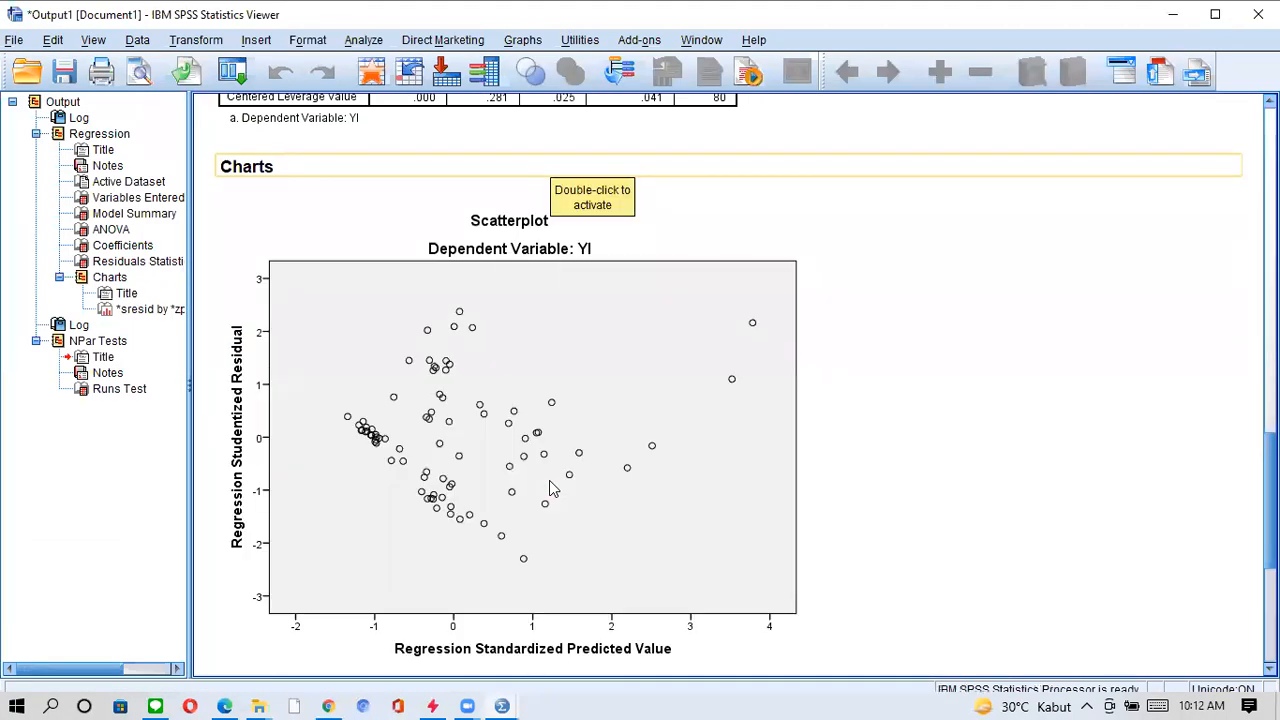
{"action": "left_click_drag", "start_coordinate": [1270, 485], "coordinate": [1270, 582]}
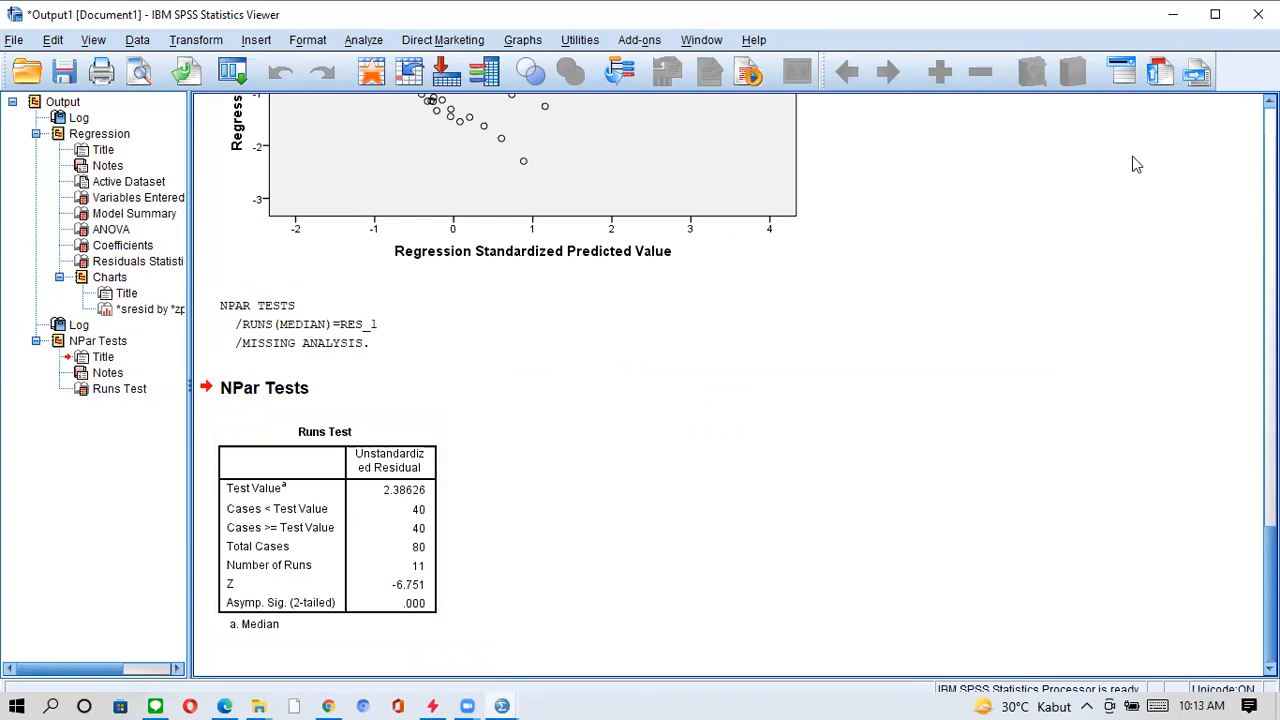
Return to the data editor and start computing a new variable with the target name LN_Y1.
{"action": "left_click", "coordinate": [1168, 16]}
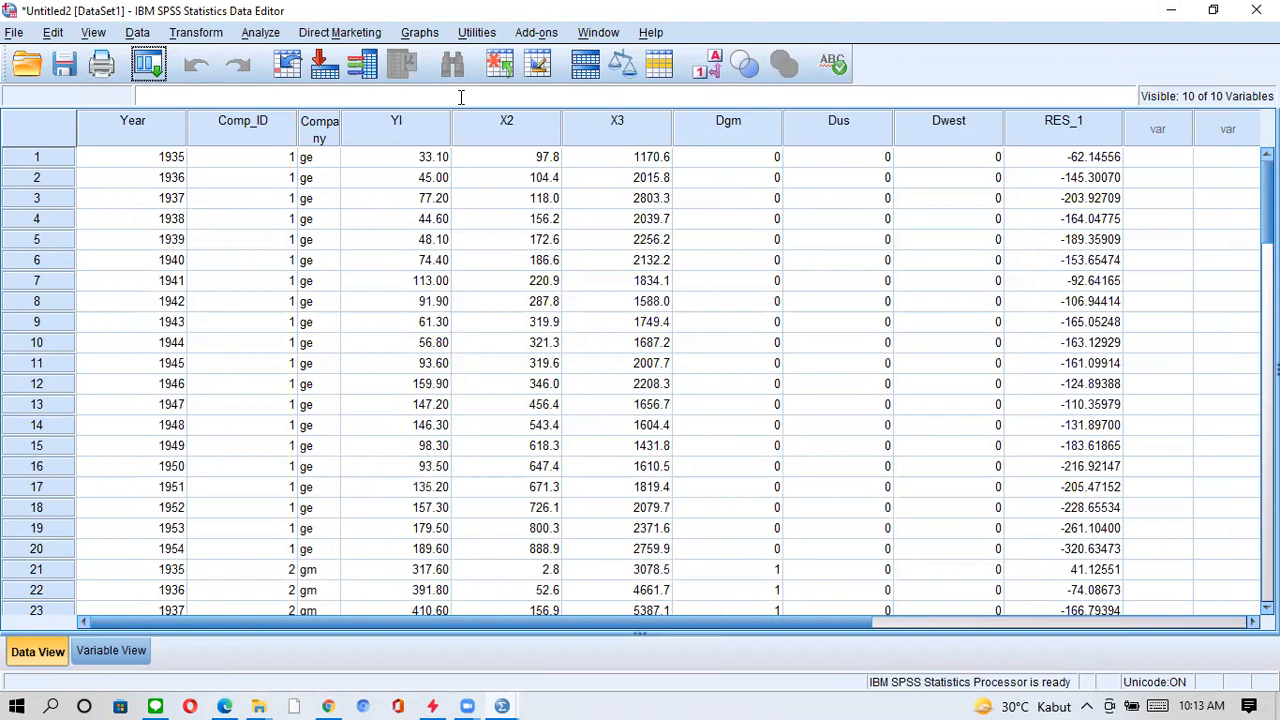
{"action": "left_click", "coordinate": [190, 33]}
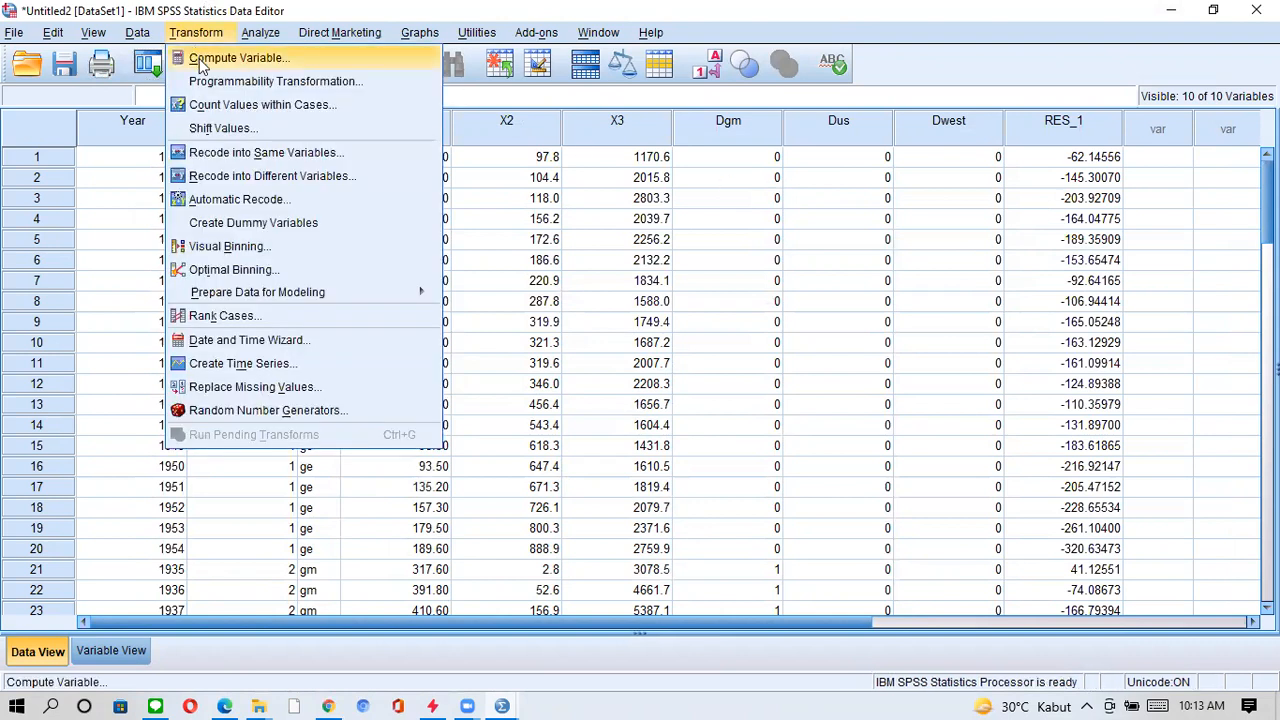
{"action": "left_click", "coordinate": [200, 58]}
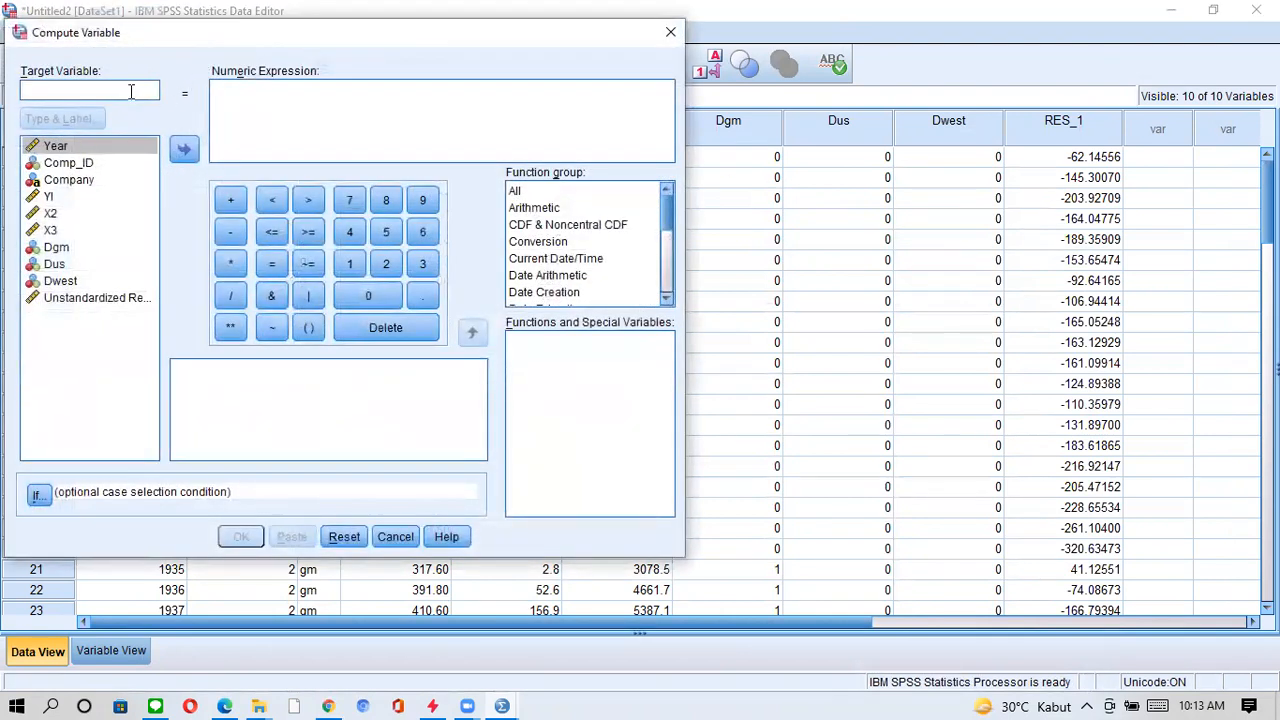
{"action": "type", "text": "LN"}
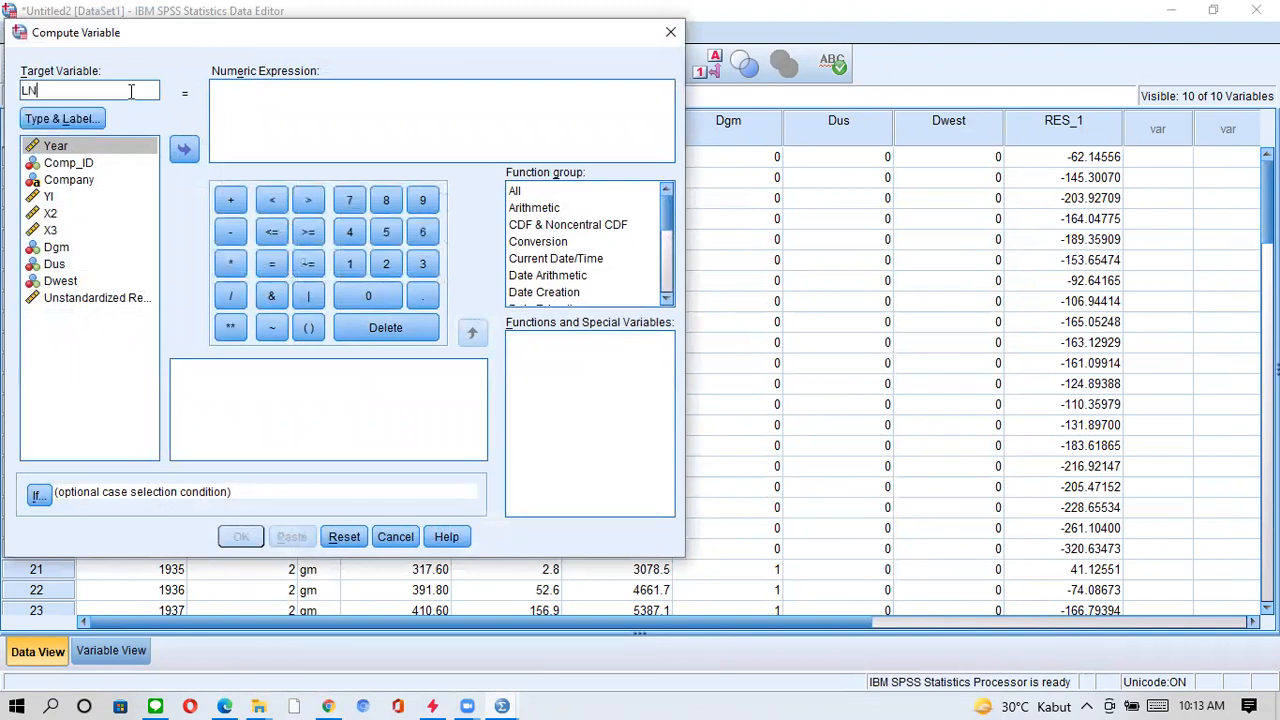
{"action": "type", "text": "_Y1"}
Define LN_Y1 as the natural logarithm of YI using the Ln function, create the variable and go back to the data.
{"action": "left_click", "coordinate": [240, 97]}
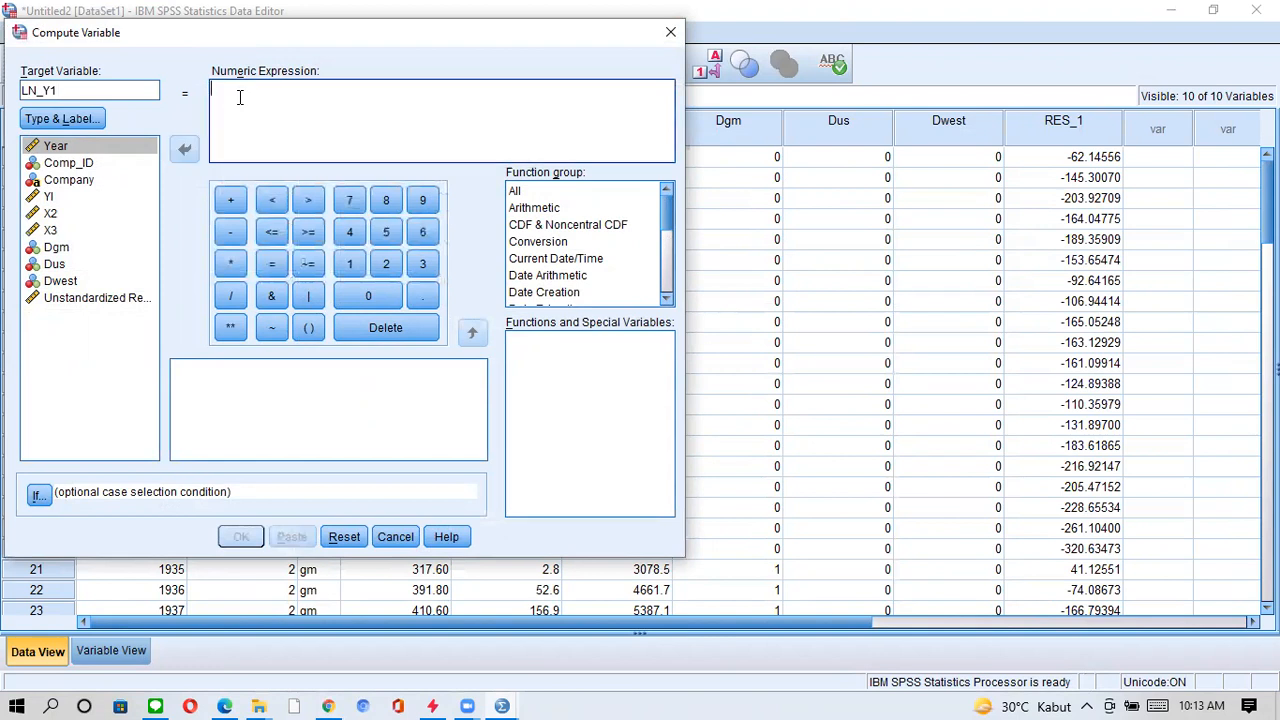
{"action": "left_click", "coordinate": [515, 193]}
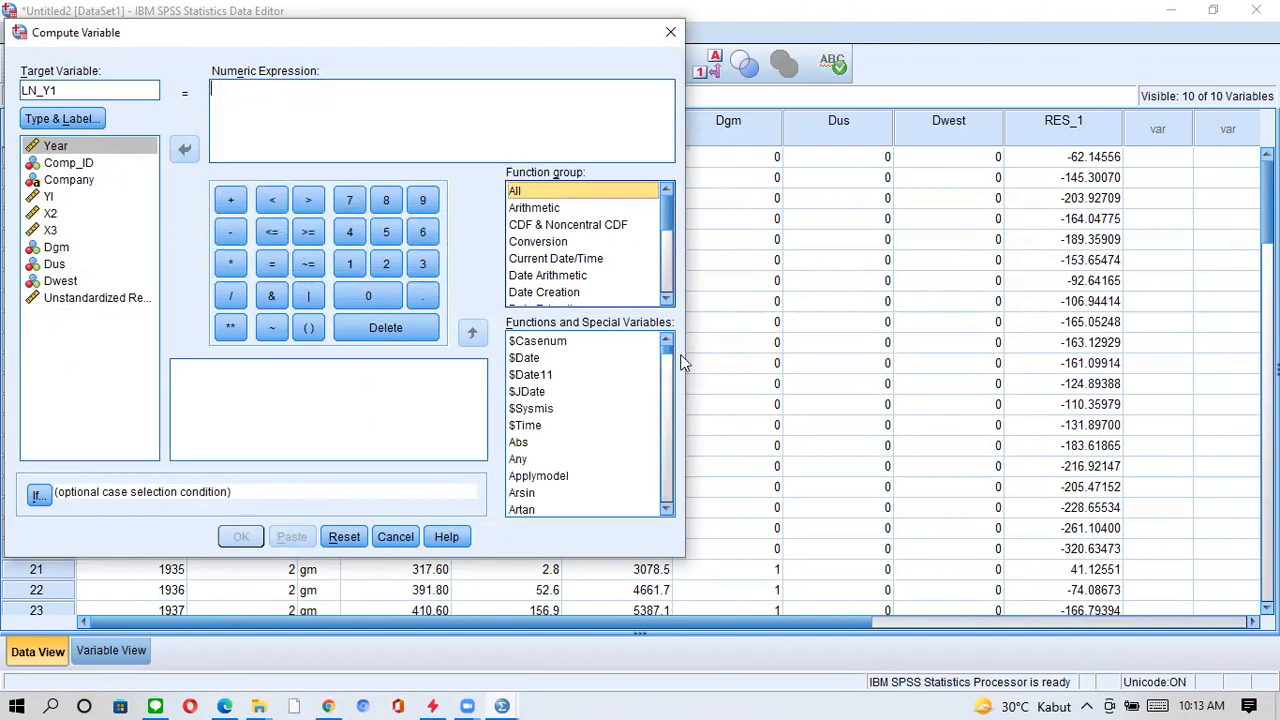
{"action": "scroll", "coordinate": [670, 366], "scroll_direction": "down", "scroll_amount": 1}
{"action": "left_click_drag", "start_coordinate": [670, 366], "coordinate": [671, 422]}
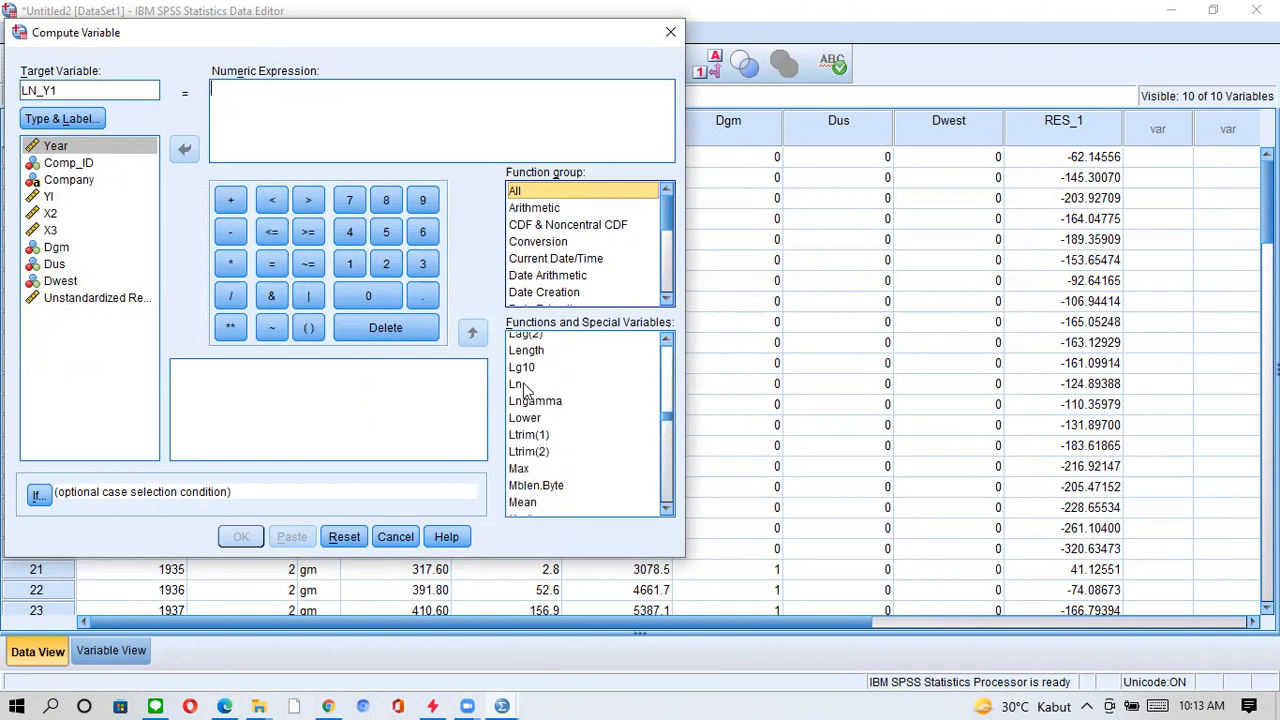
{"action": "double_click", "coordinate": [522, 390]}
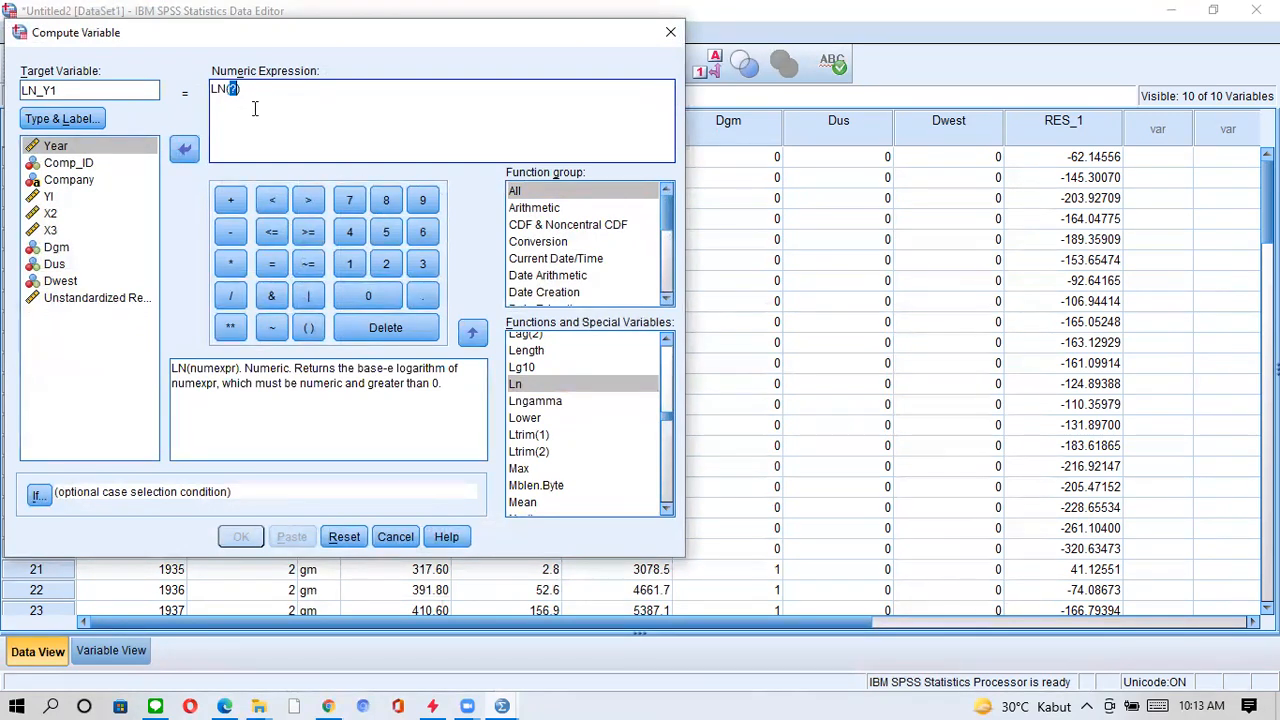
{"action": "double_click", "coordinate": [57, 200]}
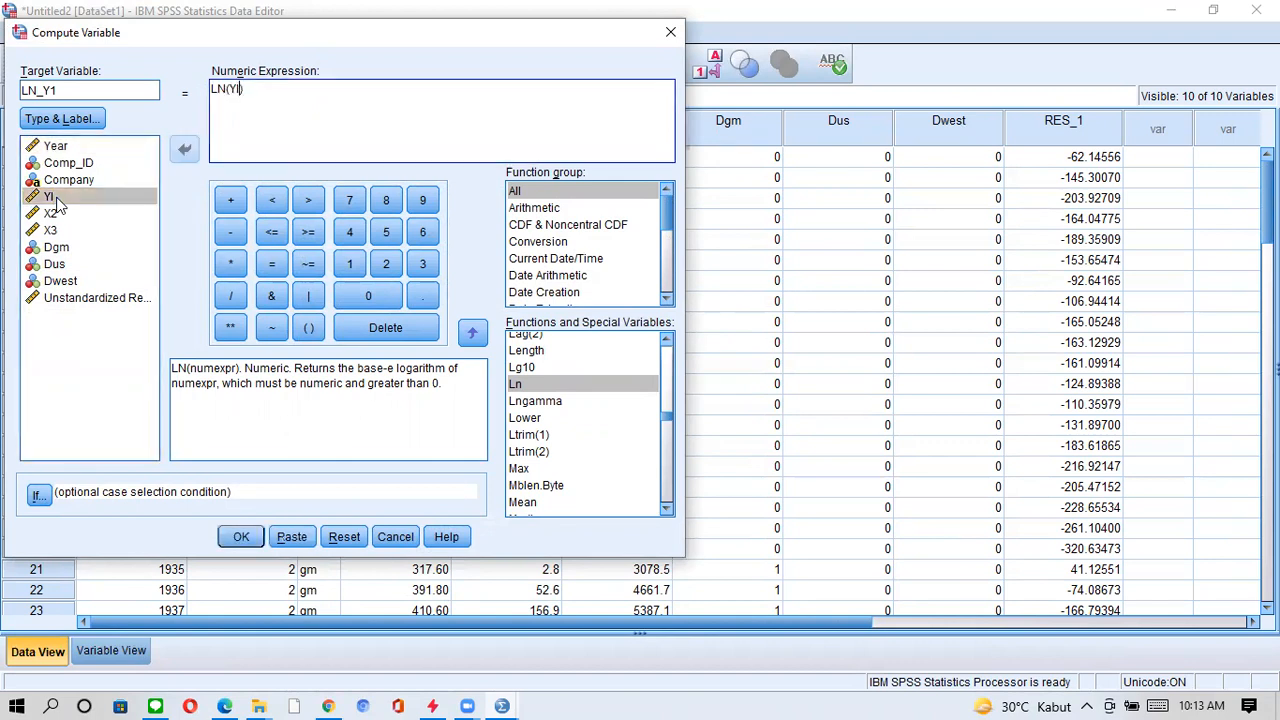
{"action": "left_click", "coordinate": [241, 537]}
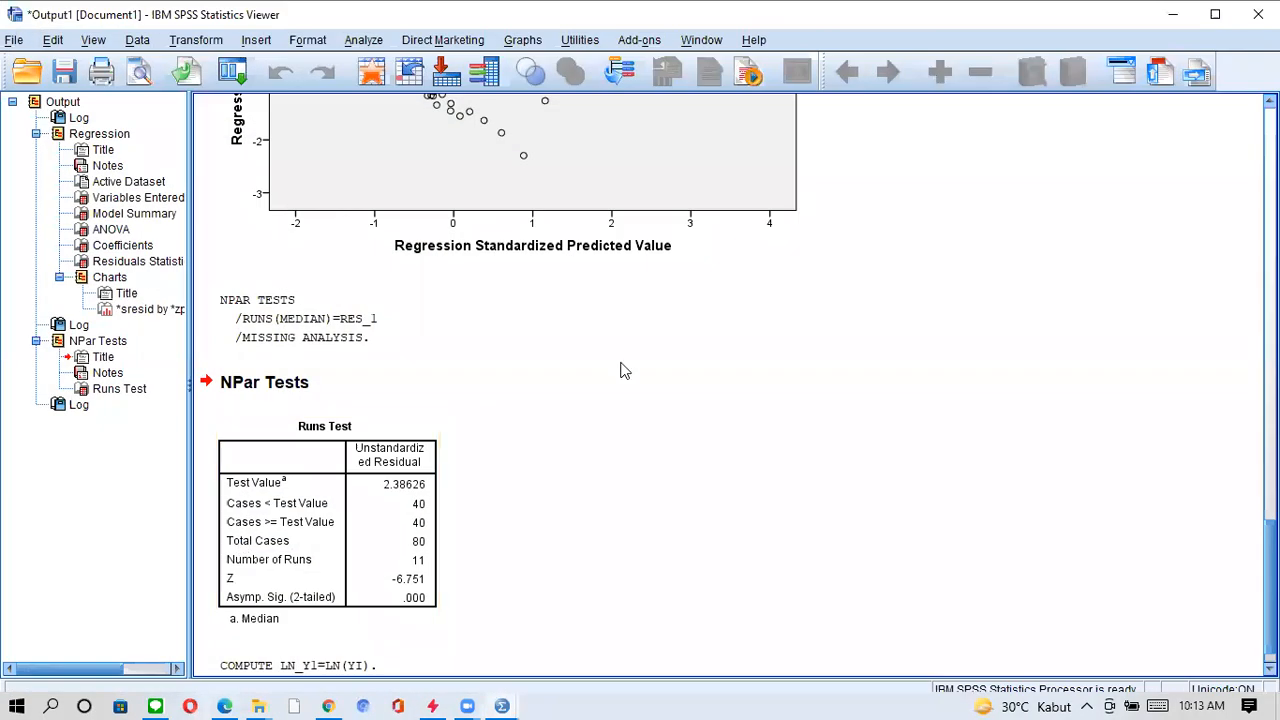
{"action": "left_click", "coordinate": [1172, 14]}
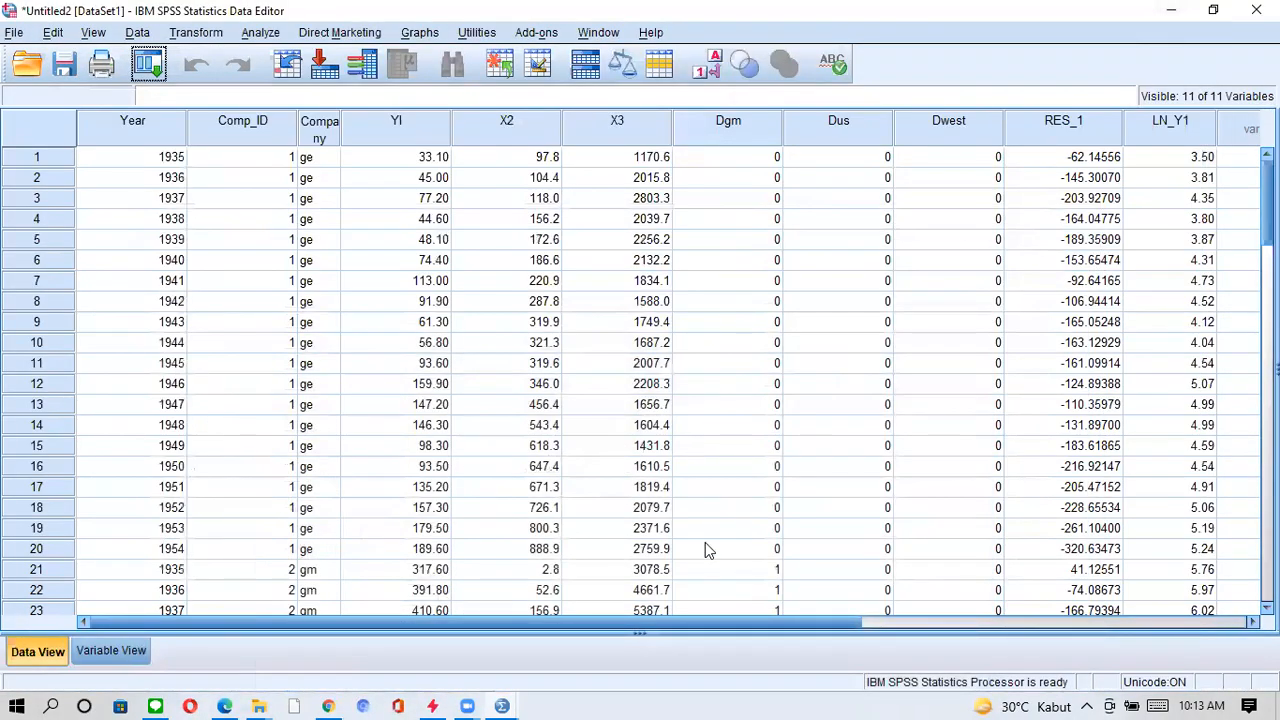
Compute a new variable LN_X2 with the expression LN(X2) and return to the data editor.
{"action": "scroll", "coordinate": [705, 545], "scroll_direction": "right", "scroll_amount": 3}
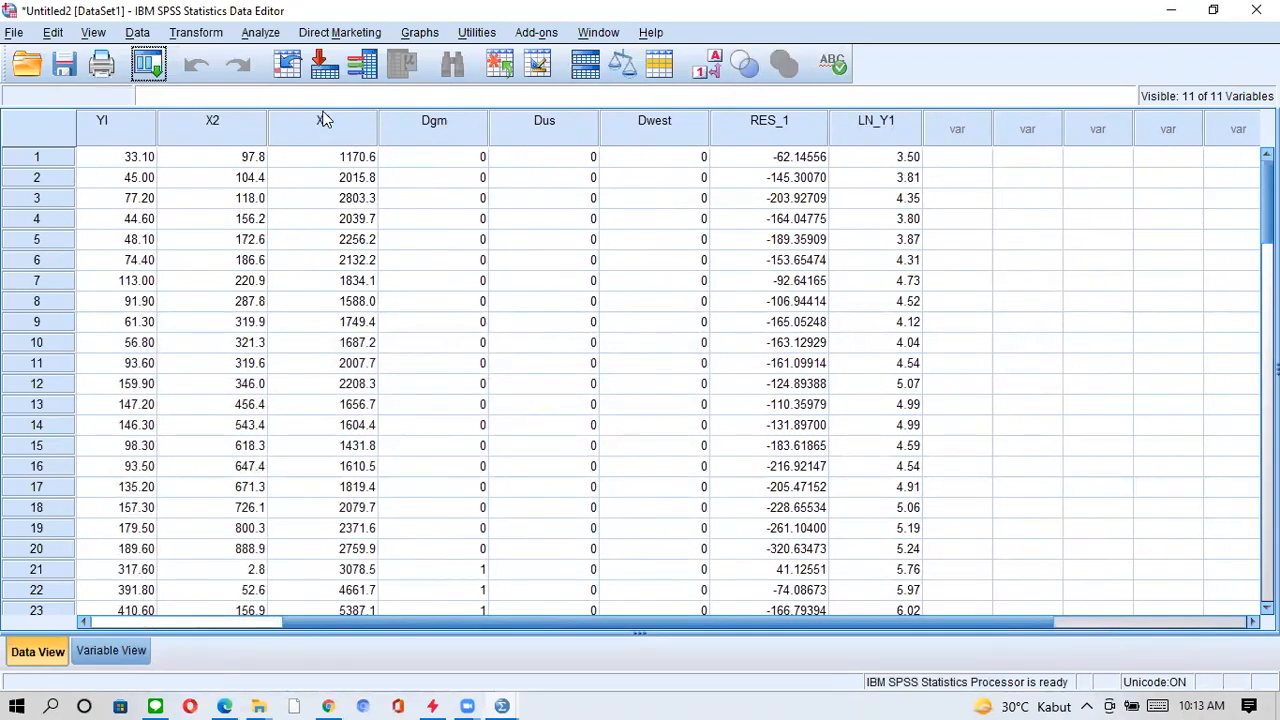
{"action": "left_click", "coordinate": [205, 38]}
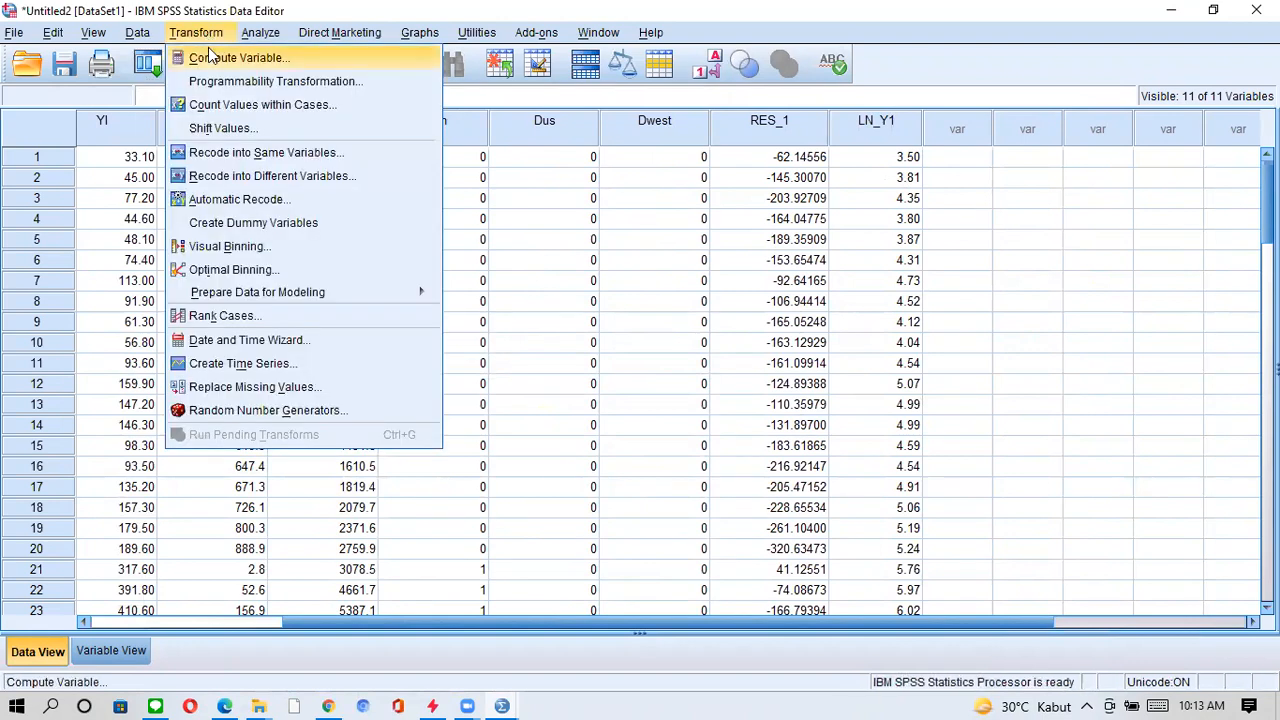
{"action": "left_click", "coordinate": [210, 54]}
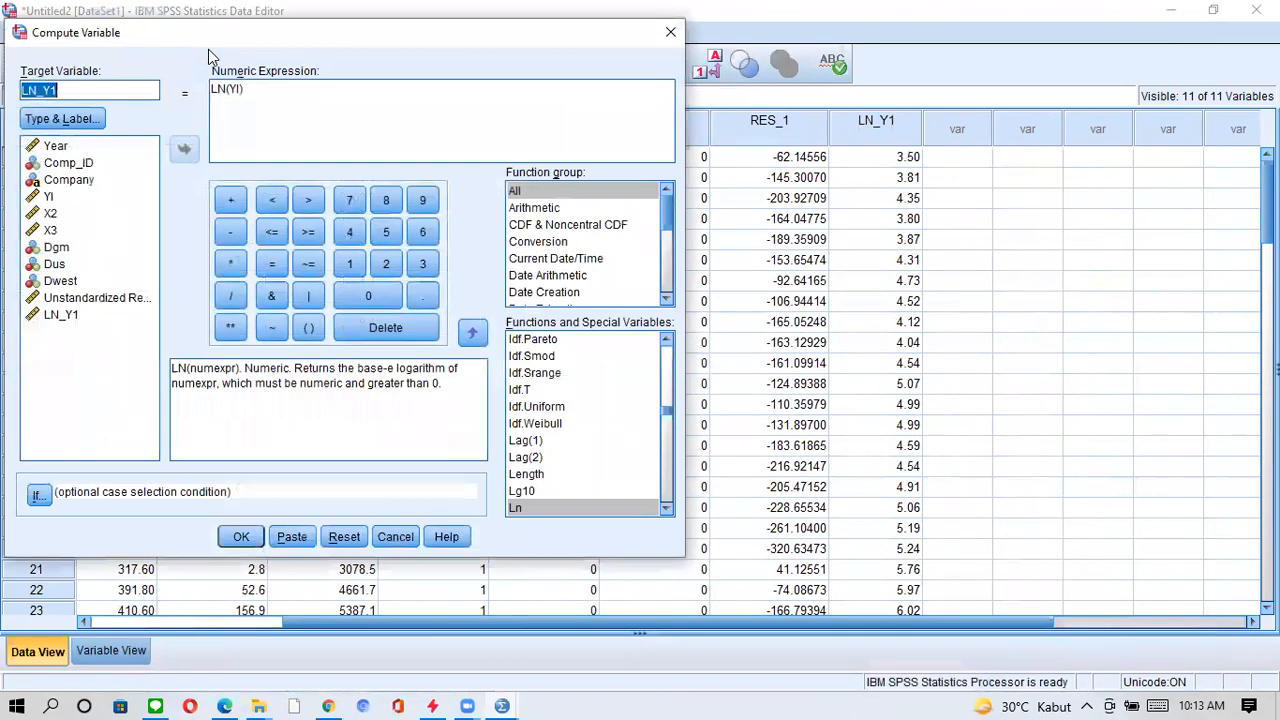
{"action": "left_click", "coordinate": [107, 87]}
{"action": "key", "text": "BackSpace"}
{"action": "key", "text": "BackSpace"}
{"action": "left_click", "coordinate": [240, 88]}
{"action": "key", "text": "BackSpace"}
{"action": "key", "text": "BackSpace"}
{"action": "type", "text": "X2"}
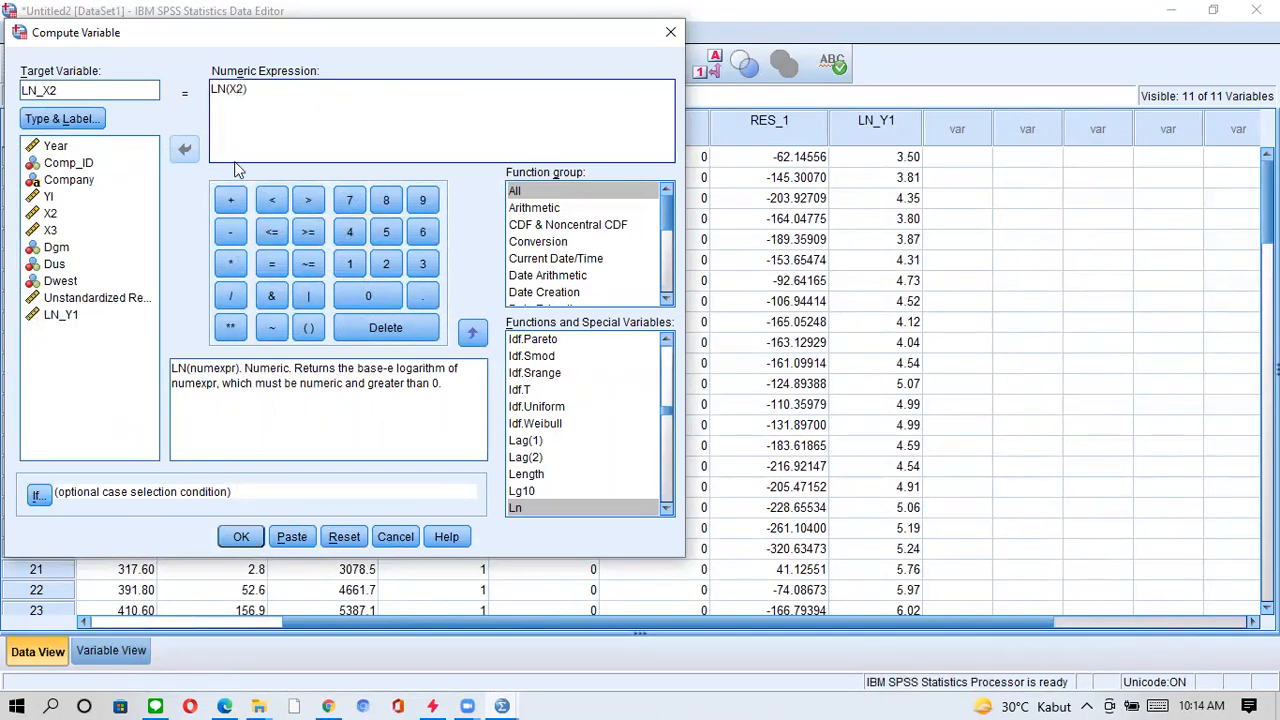
{"action": "left_click", "coordinate": [240, 537]}
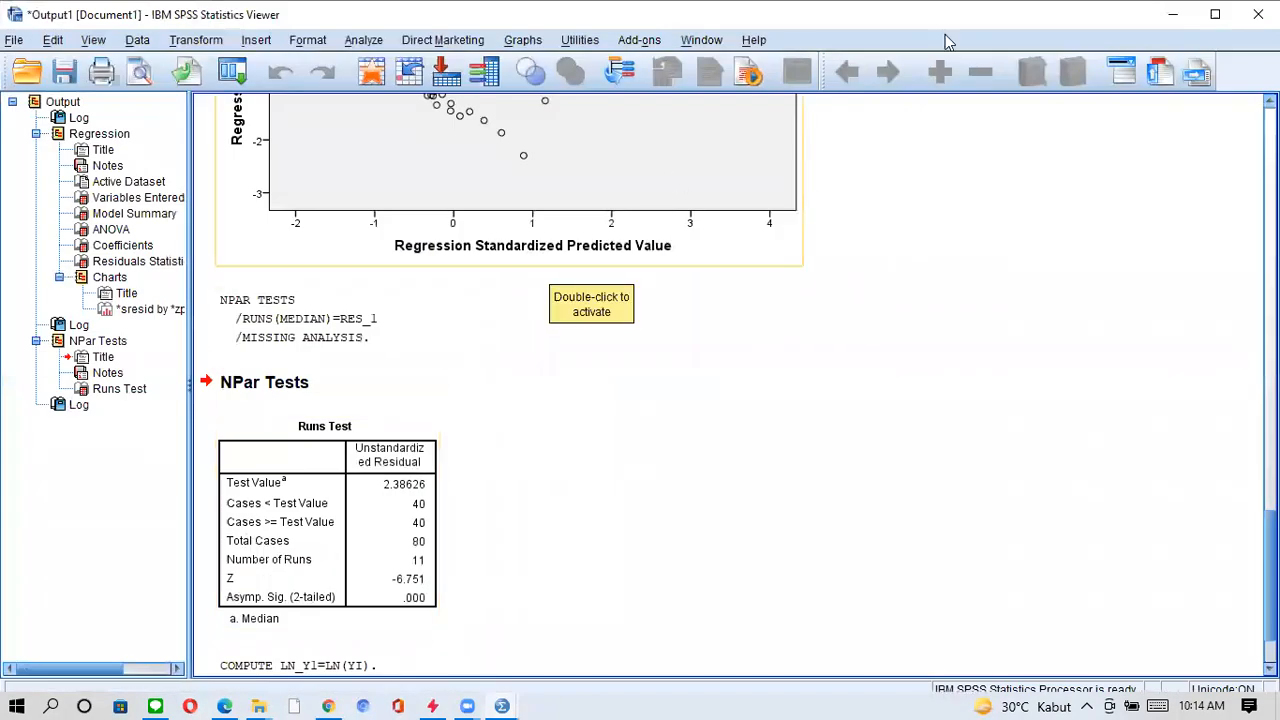
{"action": "left_click", "coordinate": [1162, 14]}
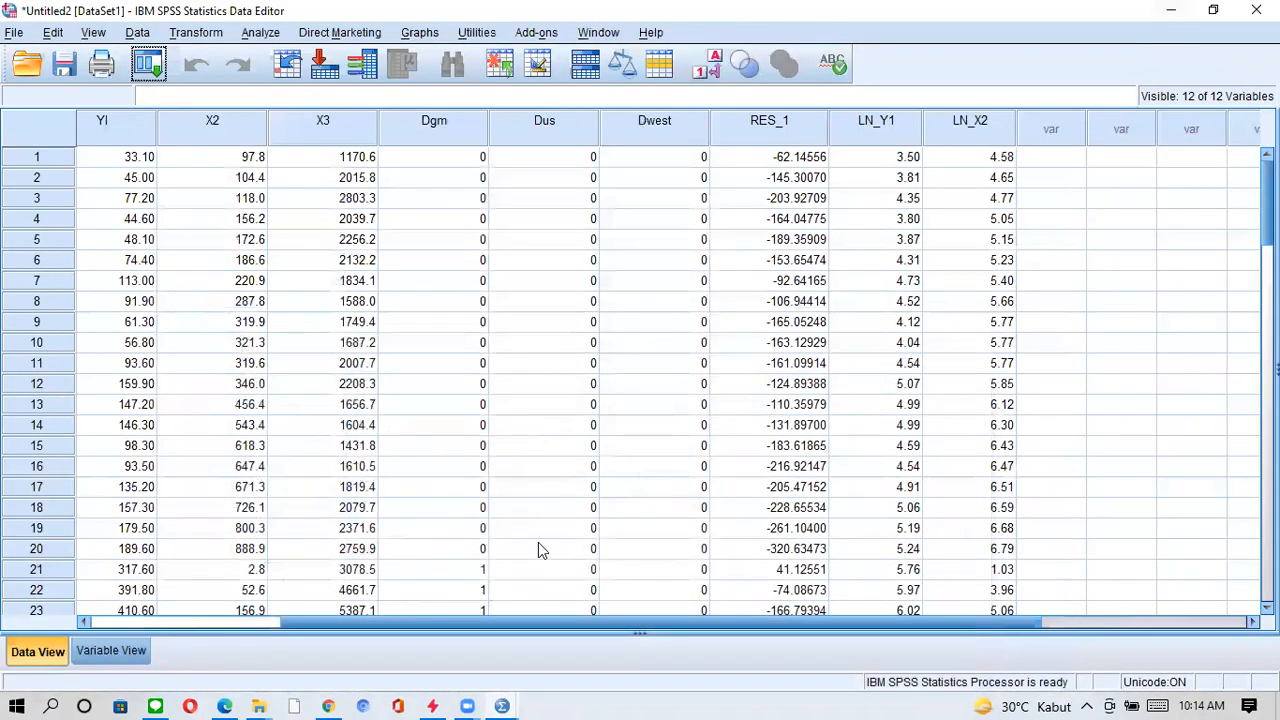
Compute a new variable LN_X3 with the expression LN(X3) and return to the data editor.
{"action": "scroll", "coordinate": [538, 550], "scroll_direction": "right", "scroll_amount": 3}
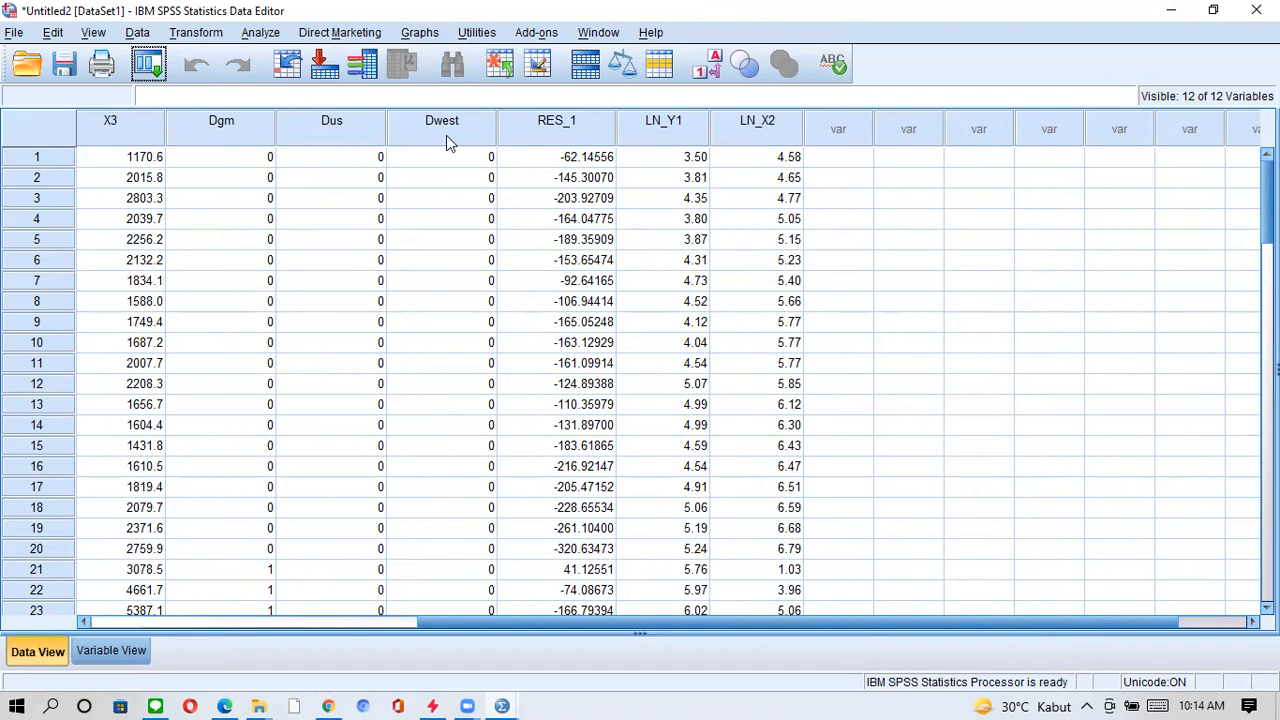
{"action": "left_click", "coordinate": [190, 32]}
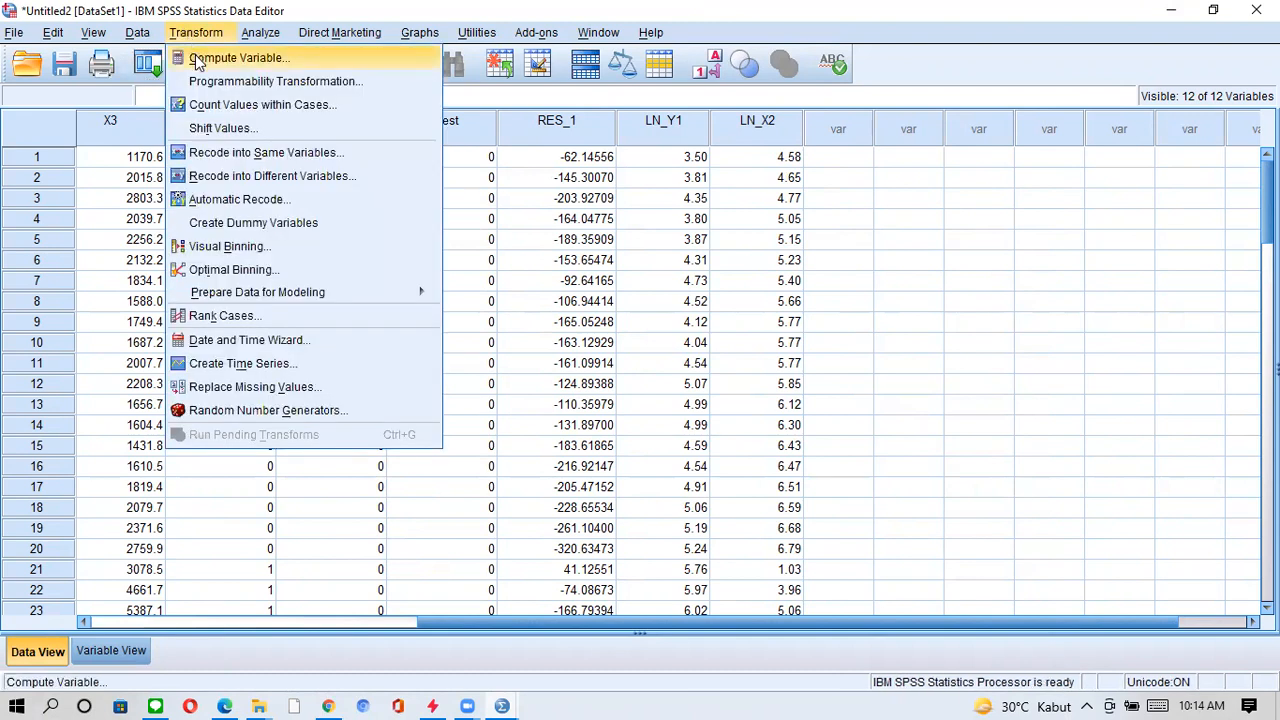
{"action": "left_click", "coordinate": [195, 54]}
{"action": "left_click", "coordinate": [110, 89]}
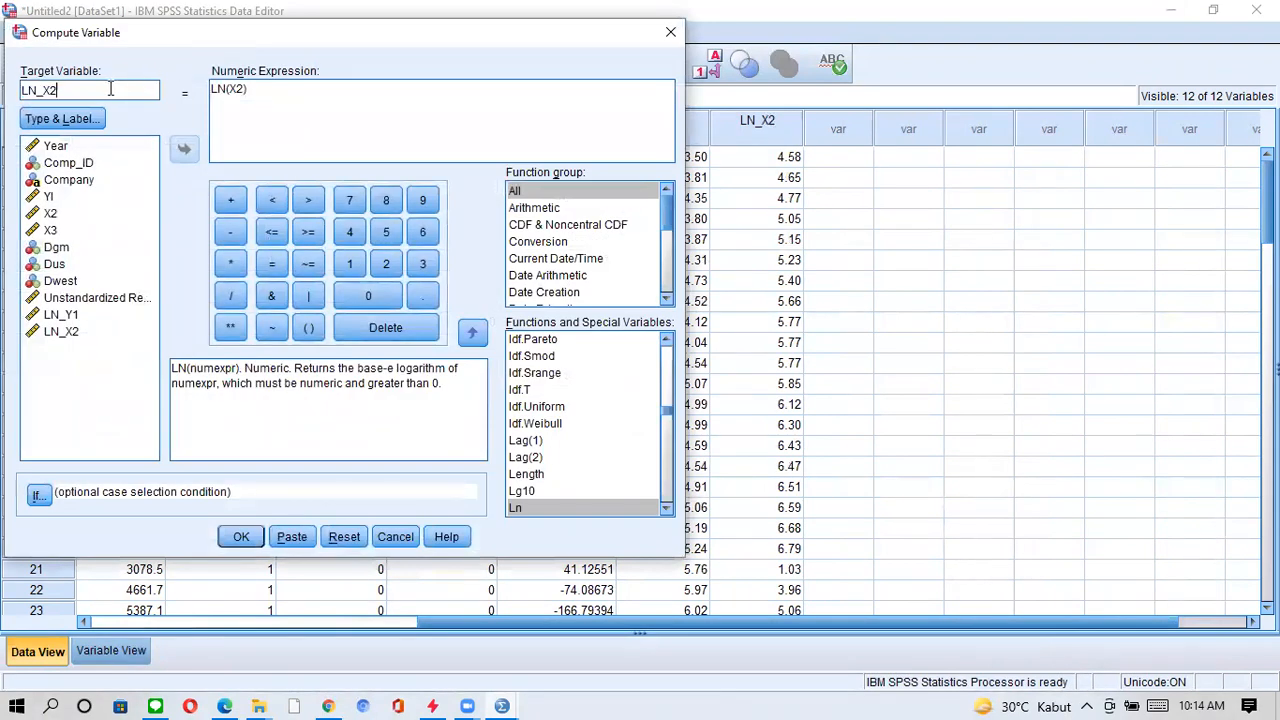
{"action": "left_click", "coordinate": [243, 90]}
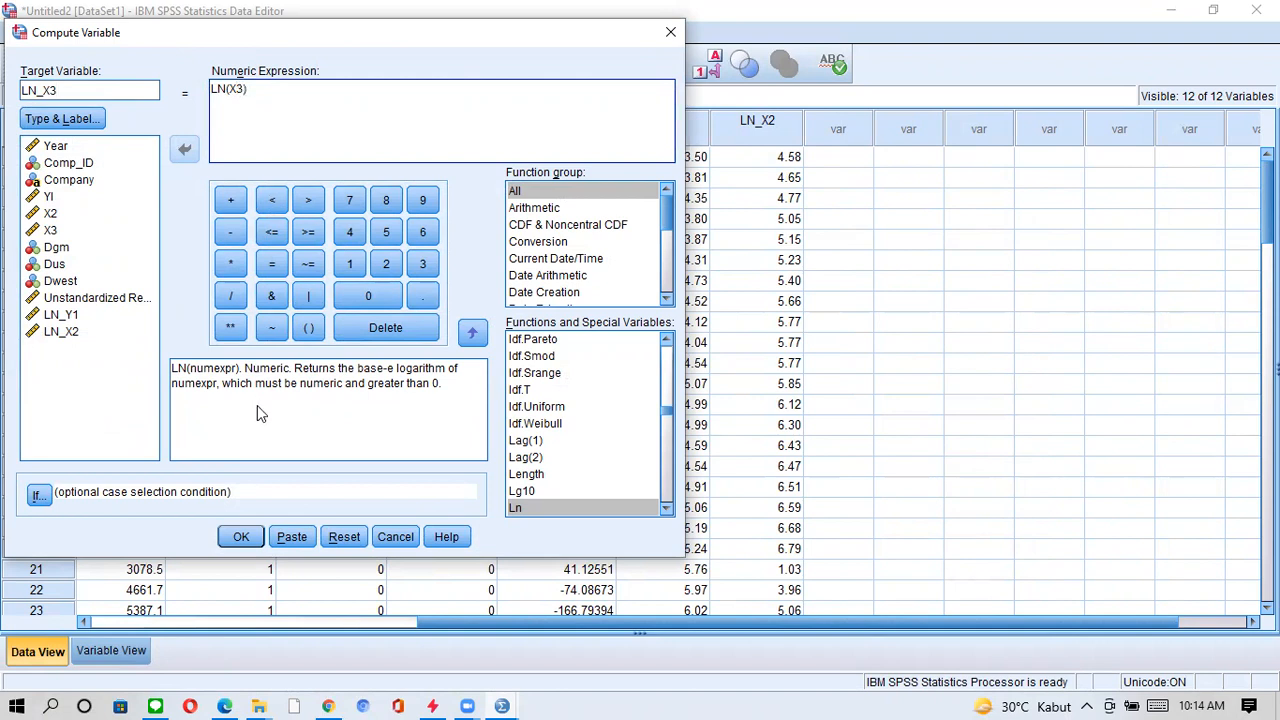
{"action": "left_click", "coordinate": [243, 537]}
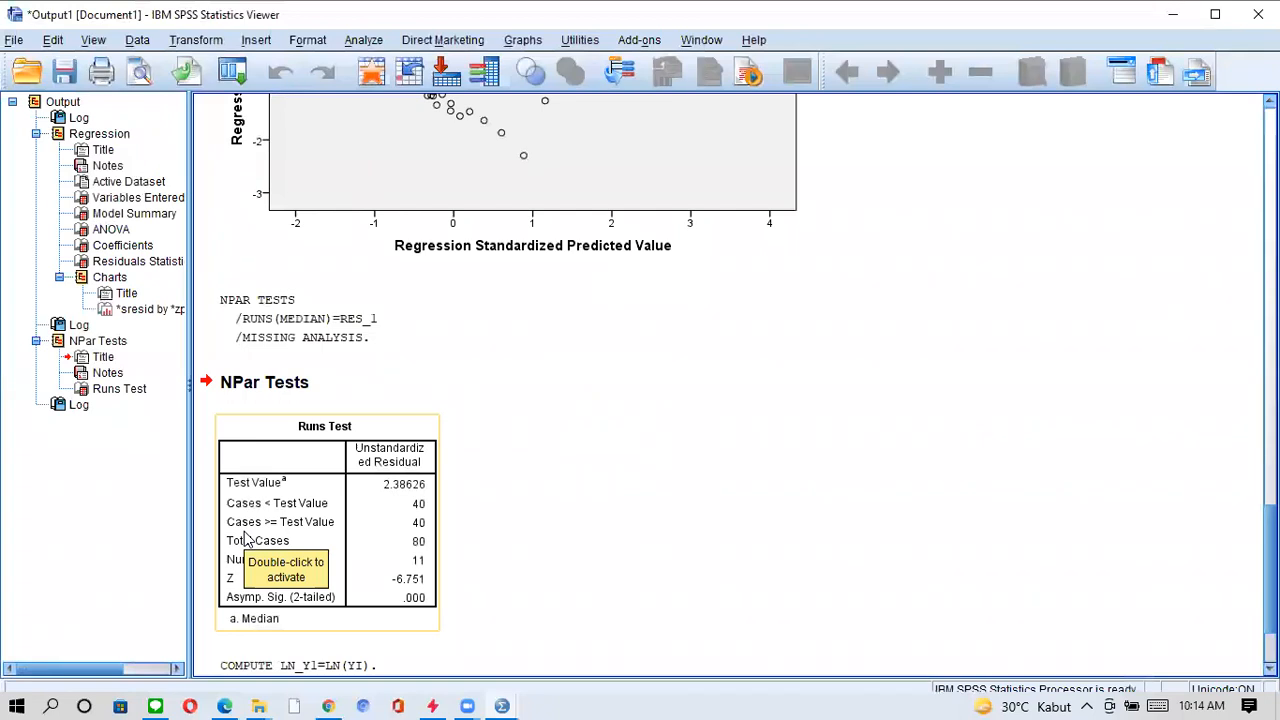
{"action": "left_click", "coordinate": [1172, 14]}
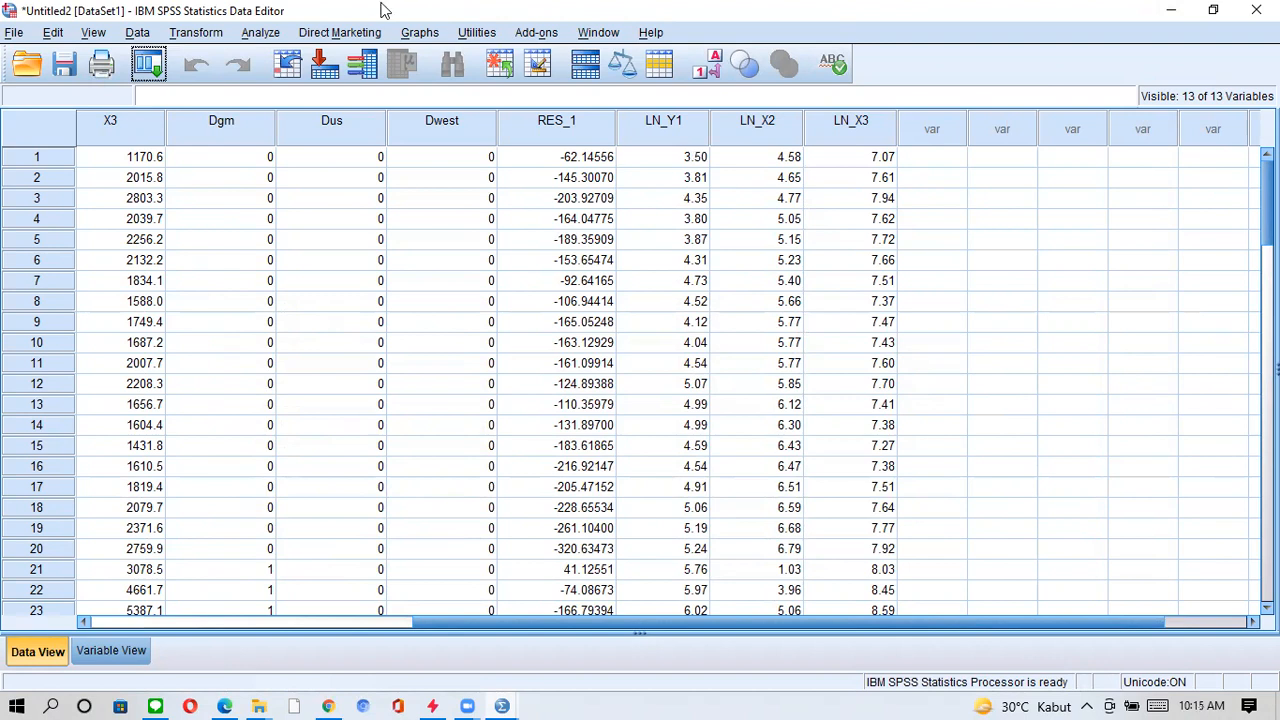
Reopen the linear regression setup and replace the dependent variable YI with LN_Y1.
{"action": "left_click", "coordinate": [262, 33]}
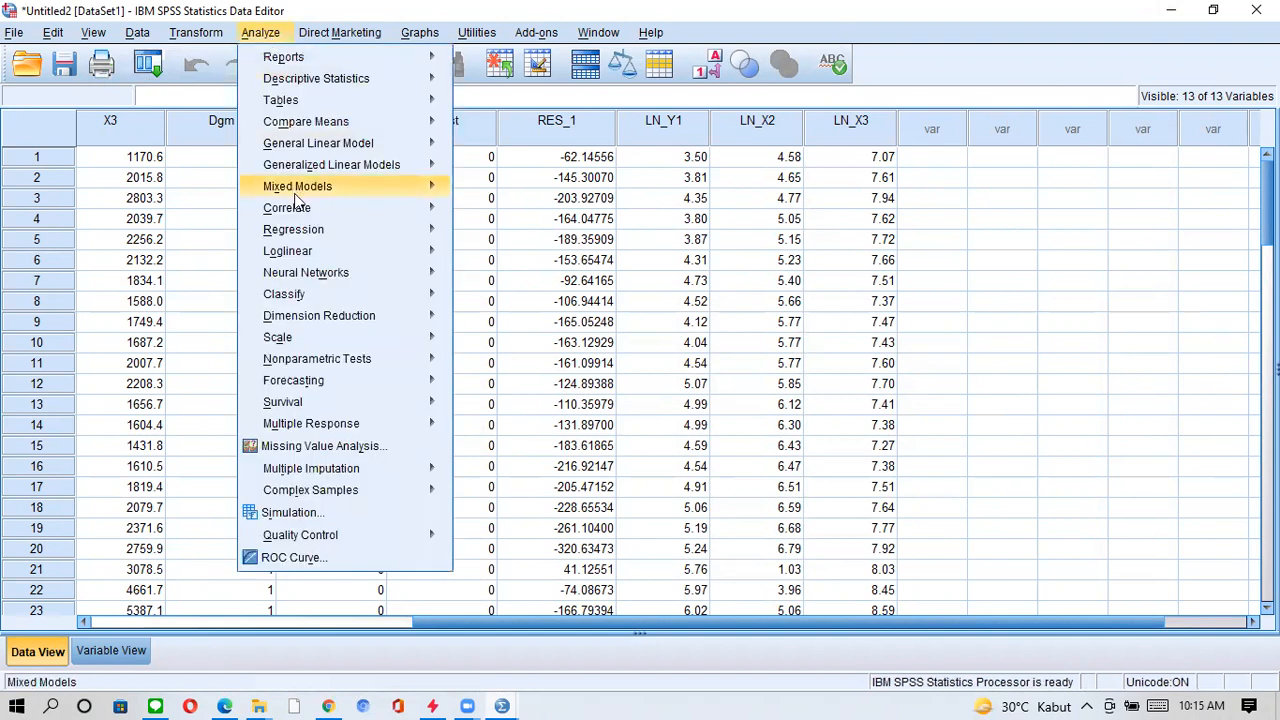
{"action": "mouse_move", "coordinate": [306, 230]}
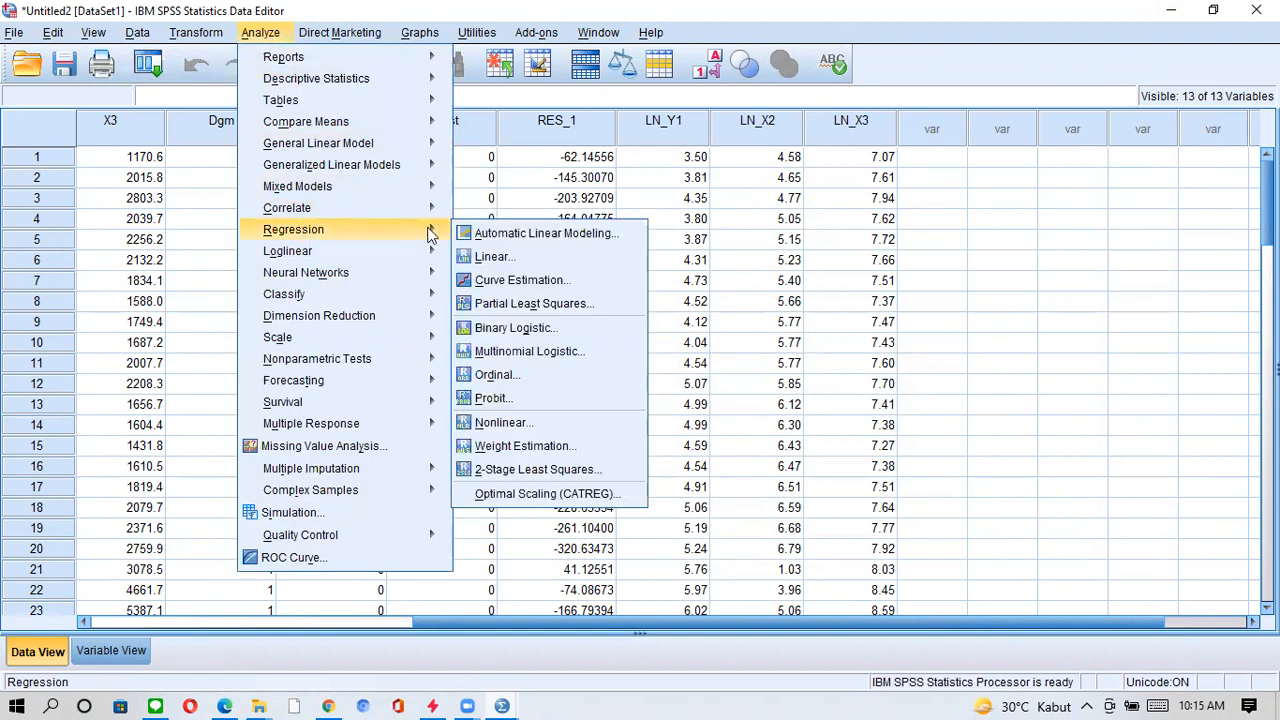
{"action": "left_click", "coordinate": [490, 257]}
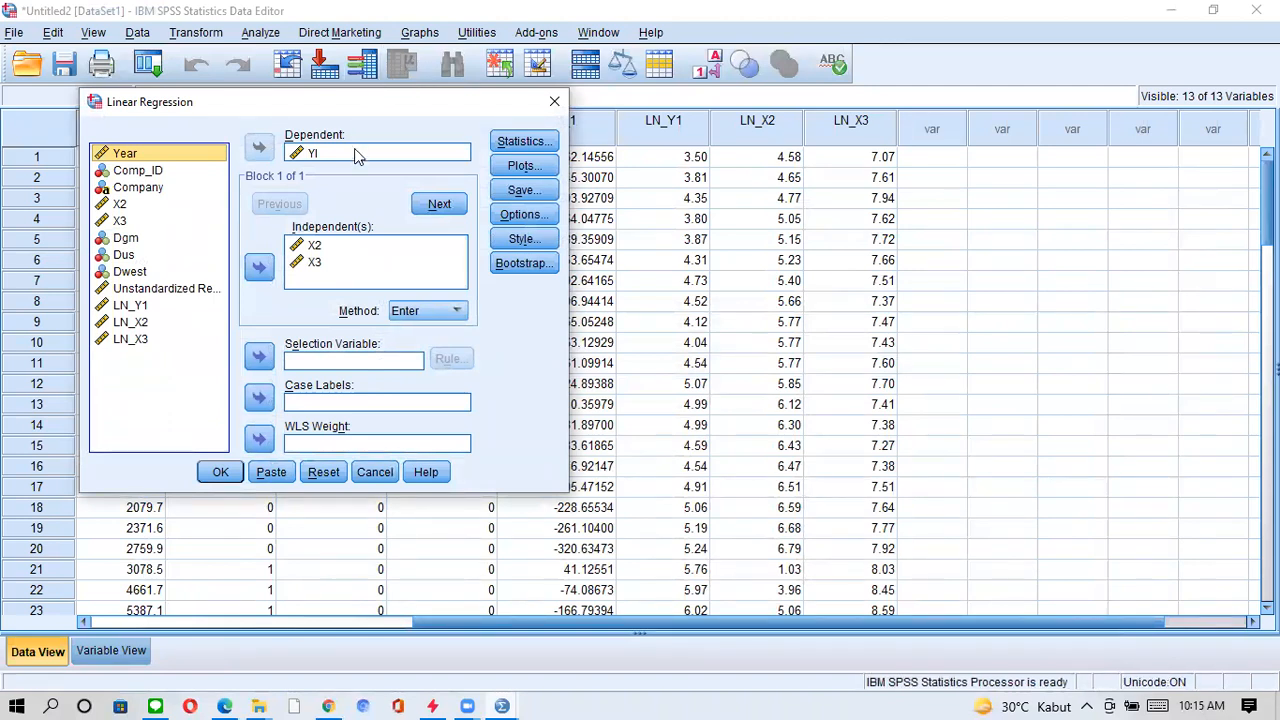
{"action": "left_click", "coordinate": [321, 156]}
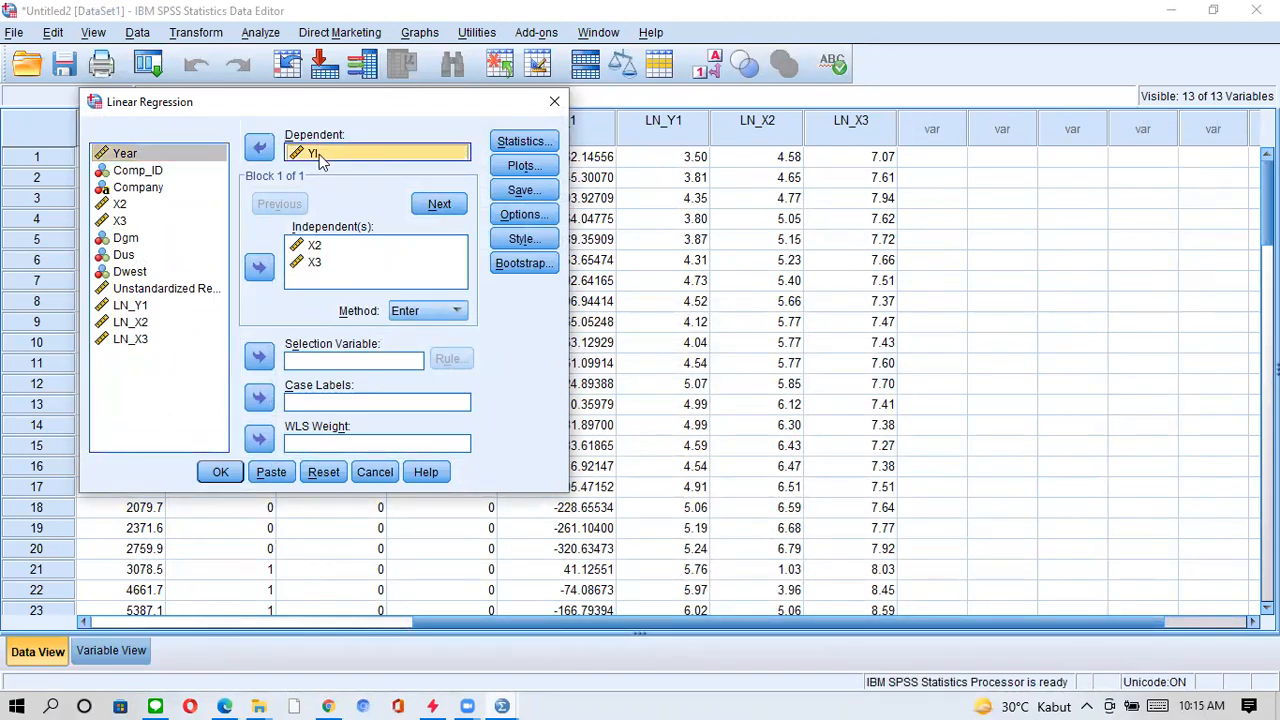
{"action": "left_click", "coordinate": [259, 148]}
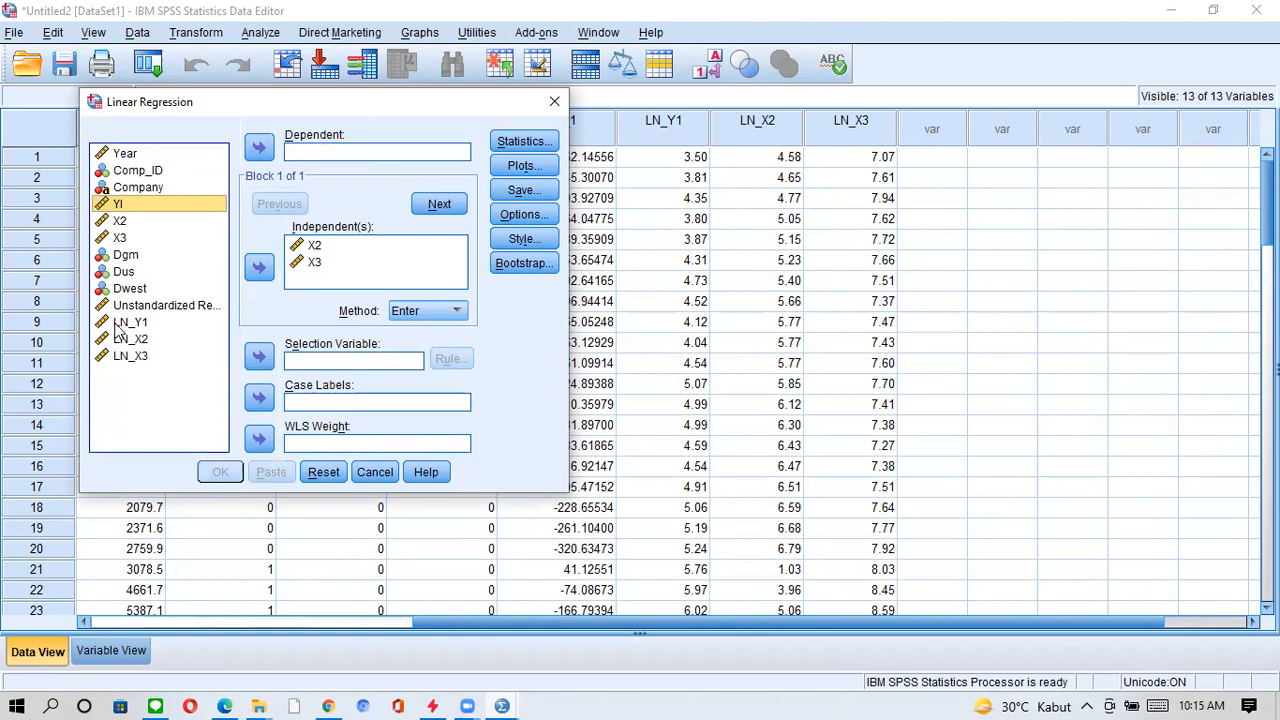
{"action": "left_click", "coordinate": [122, 324]}
{"action": "left_click", "coordinate": [259, 148]}
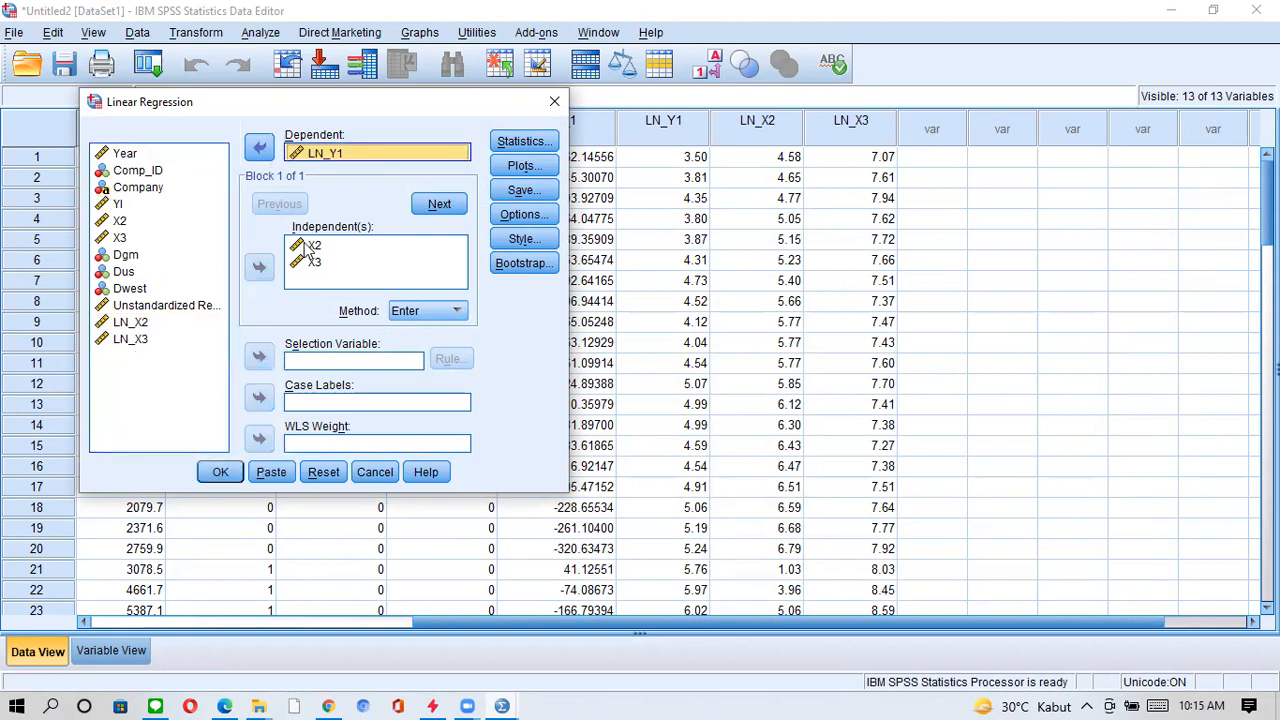
Replace the independent variables X2 and X3 with LN_X2 and LN_X3, run the regression and return to the data editor.
{"action": "left_click", "coordinate": [309, 247]}
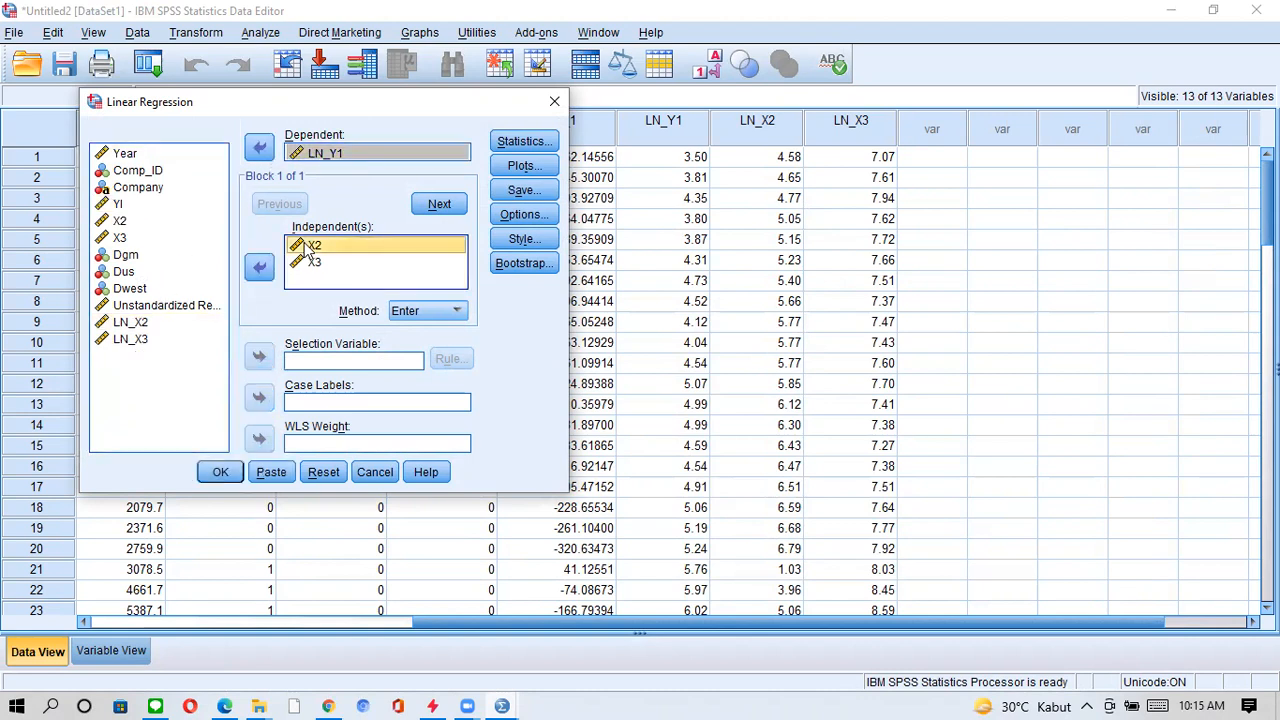
{"action": "left_click", "coordinate": [311, 261], "text": "shift"}
{"action": "left_click", "coordinate": [262, 267]}
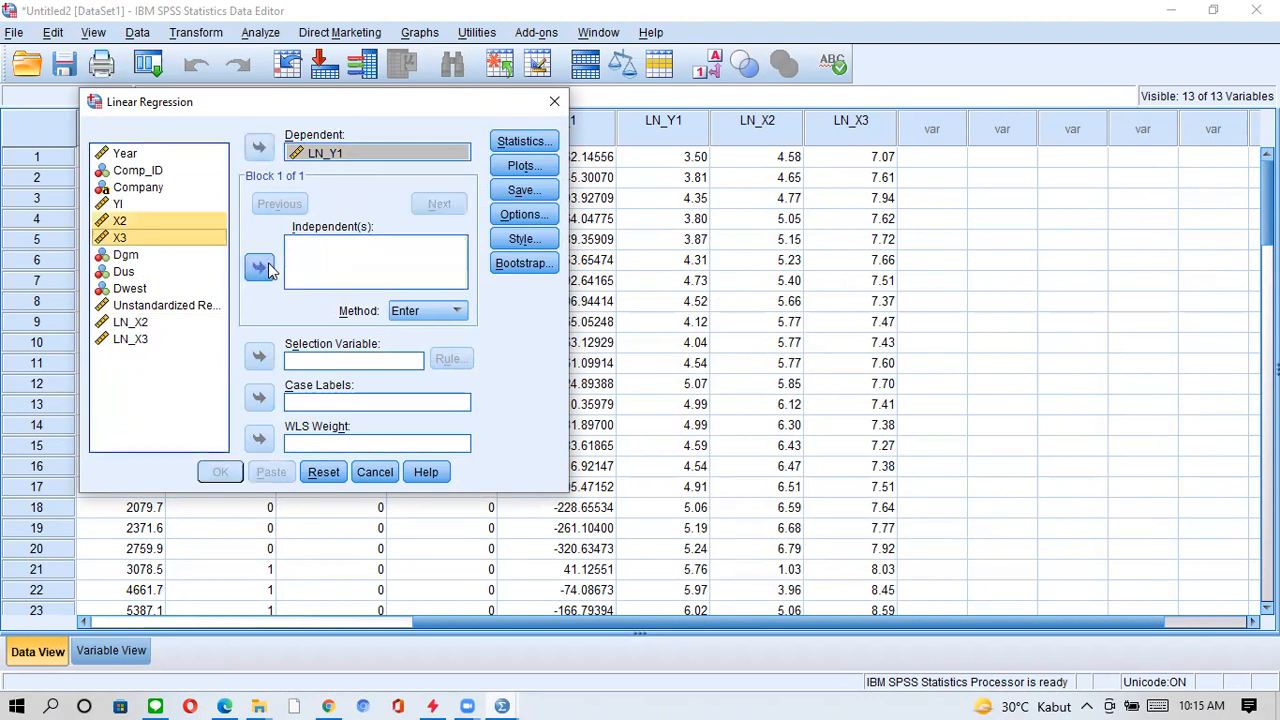
{"action": "left_click", "coordinate": [152, 326]}
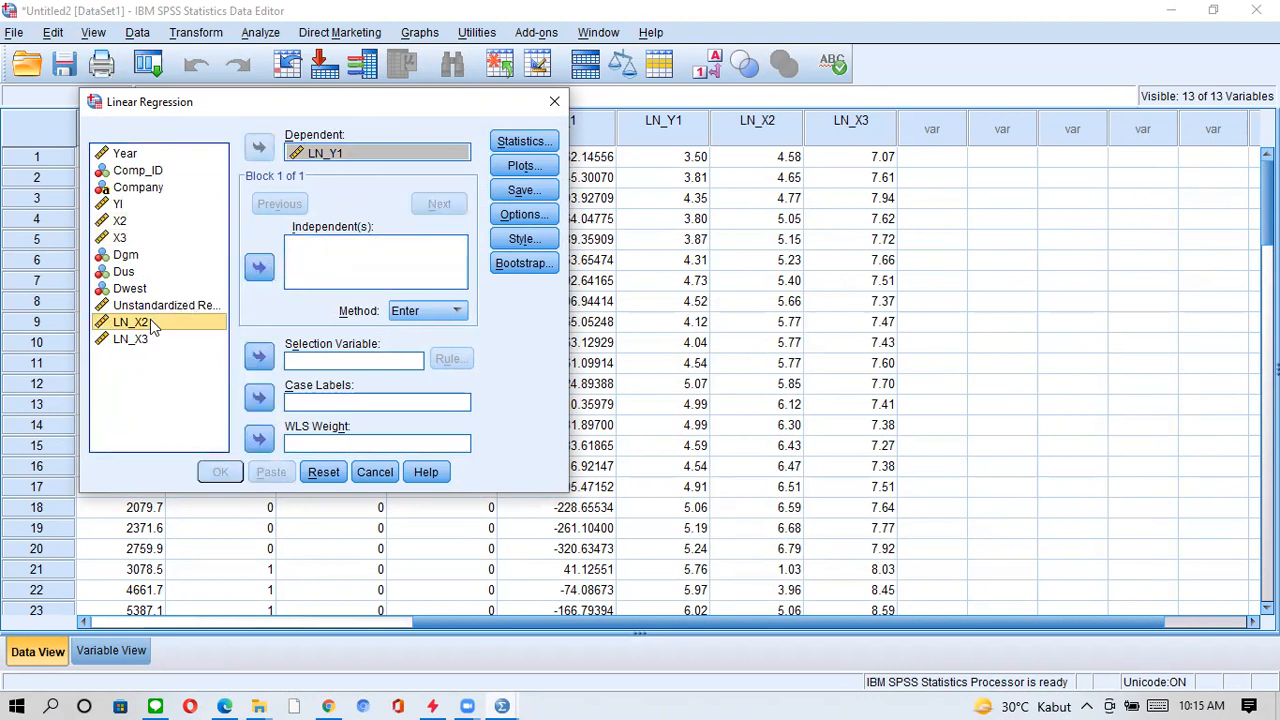
{"action": "left_click", "coordinate": [259, 267]}
{"action": "left_click", "coordinate": [169, 338]}
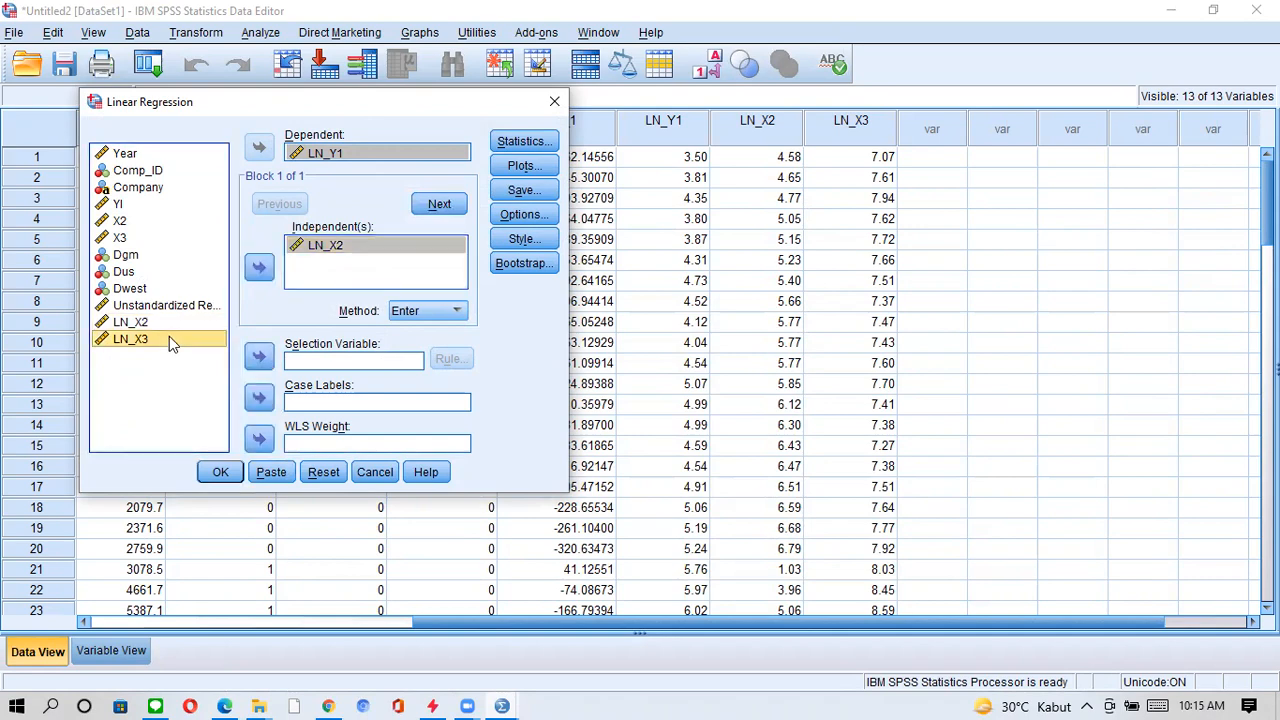
{"action": "left_click", "coordinate": [259, 267]}
{"action": "left_click", "coordinate": [219, 472]}
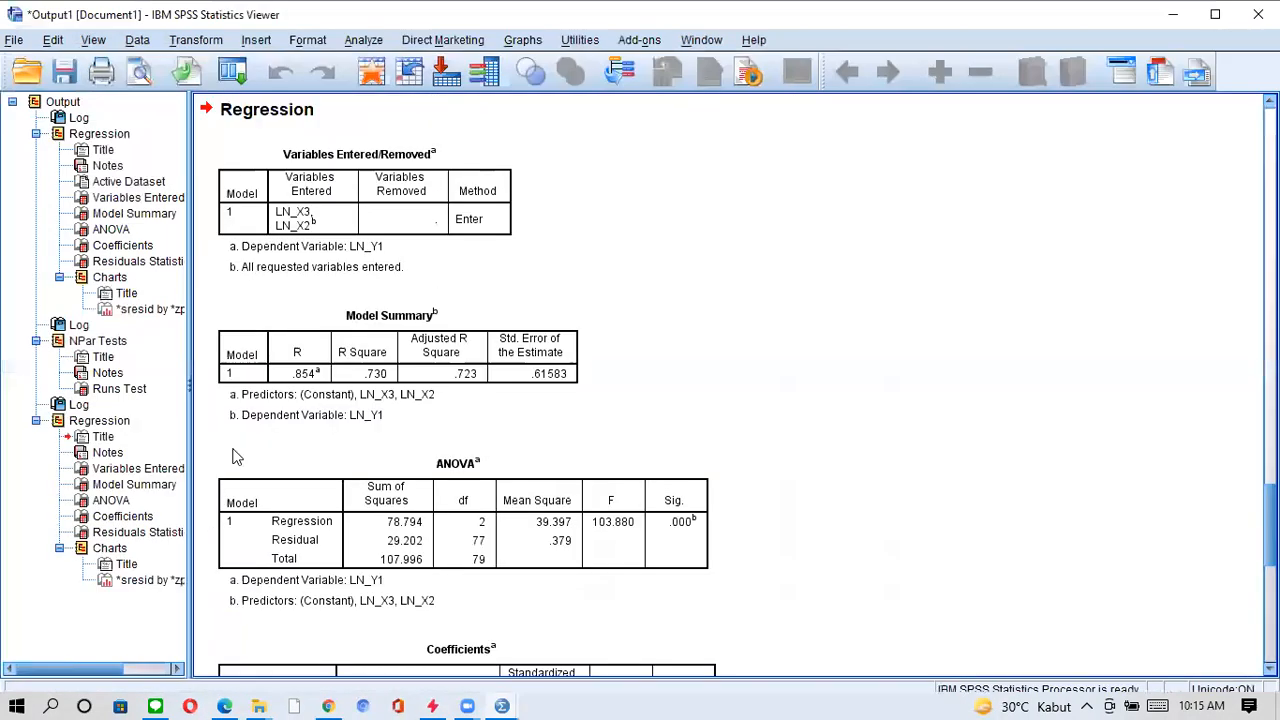
{"action": "left_click", "coordinate": [1176, 15]}
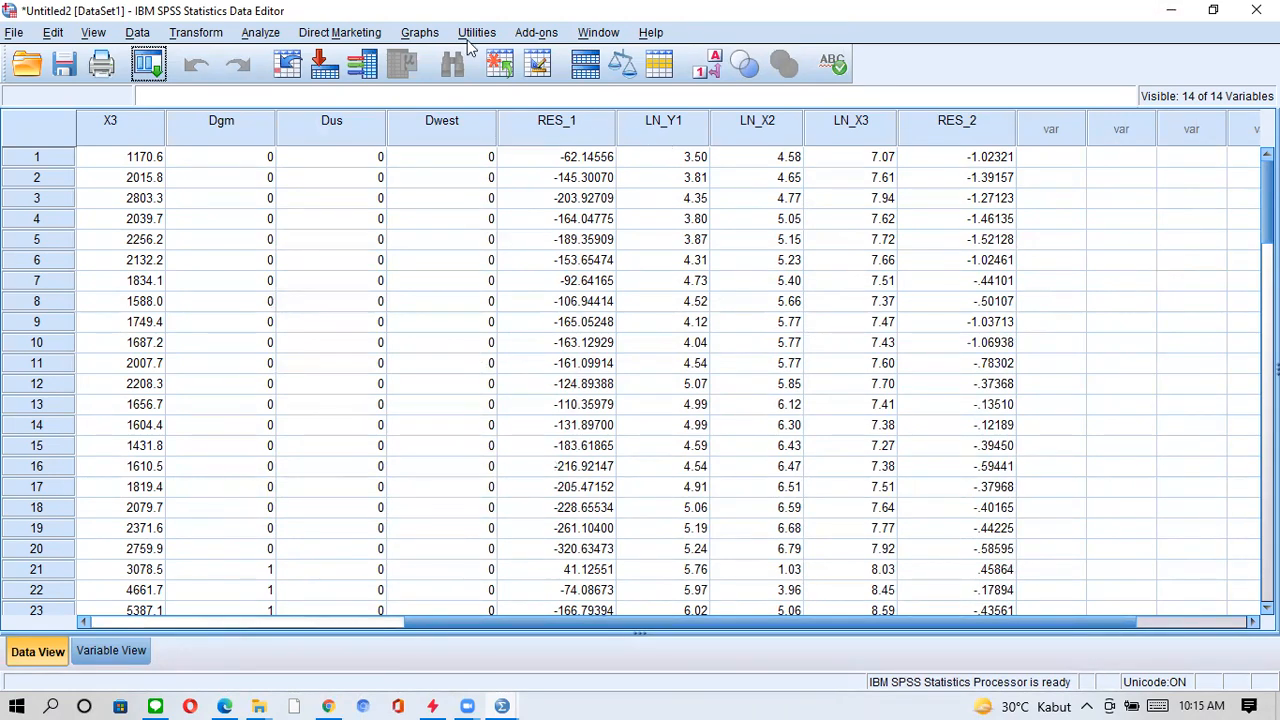
Run a one-sample Kolmogorov-Smirnov test for normality on the newest unstandardized residual (RES_2) and return to the data editor.
{"action": "left_click", "coordinate": [259, 32]}
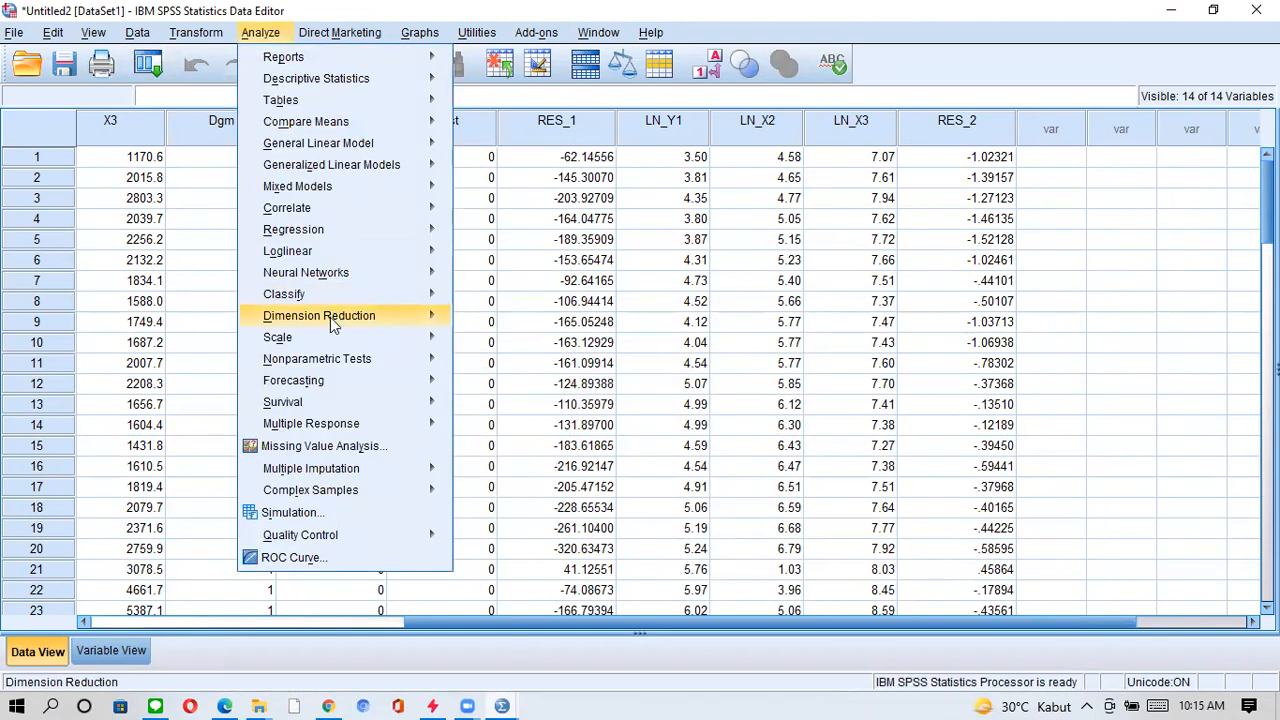
{"action": "mouse_move", "coordinate": [374, 358]}
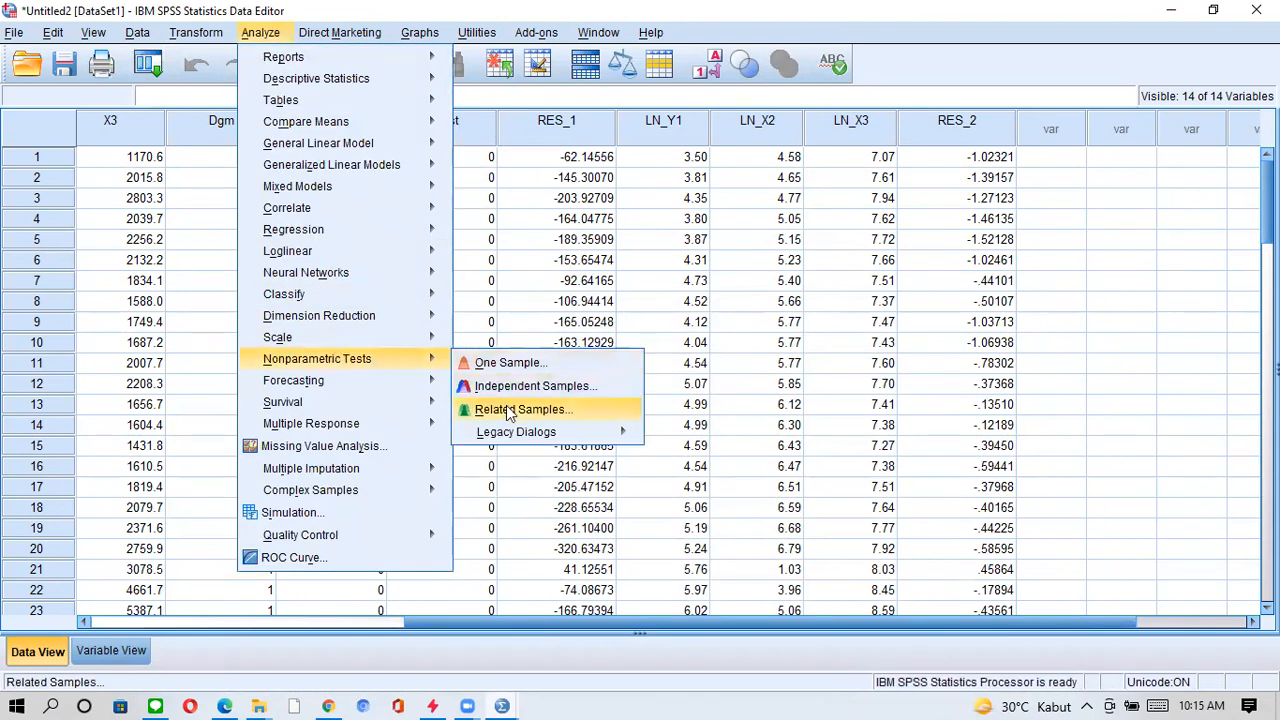
{"action": "mouse_move", "coordinate": [516, 432]}
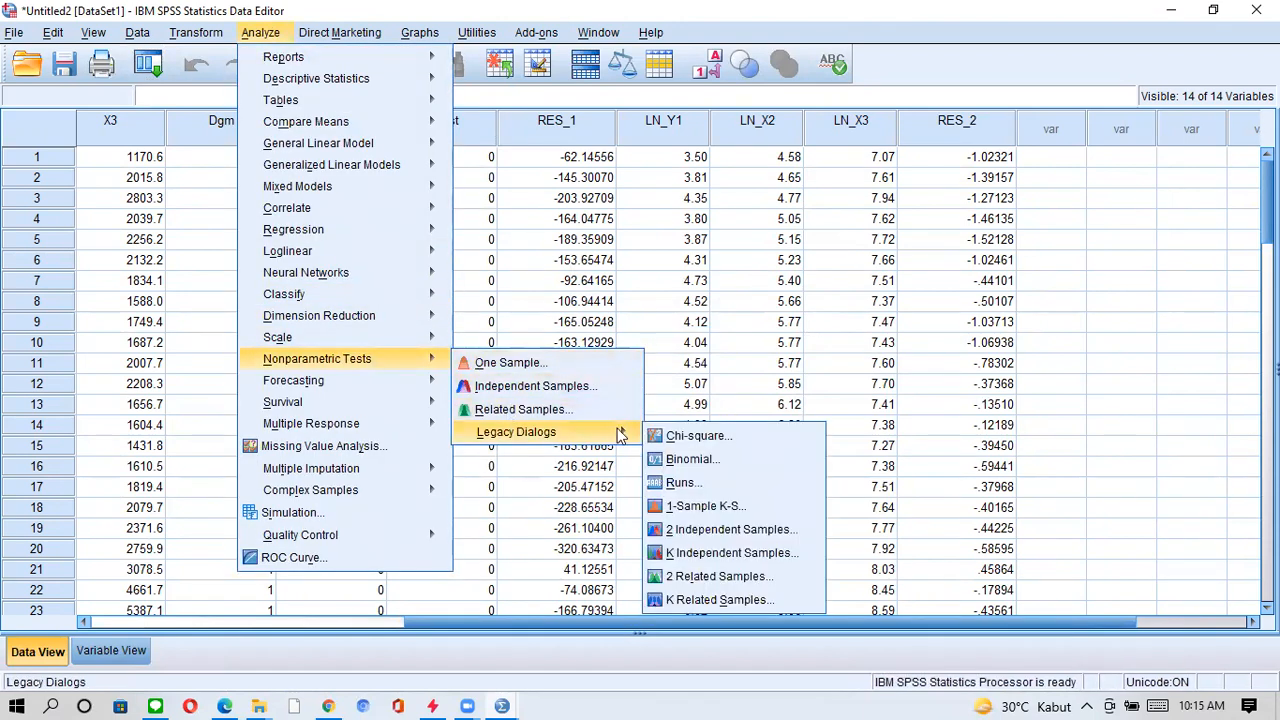
{"action": "left_click", "coordinate": [700, 507]}
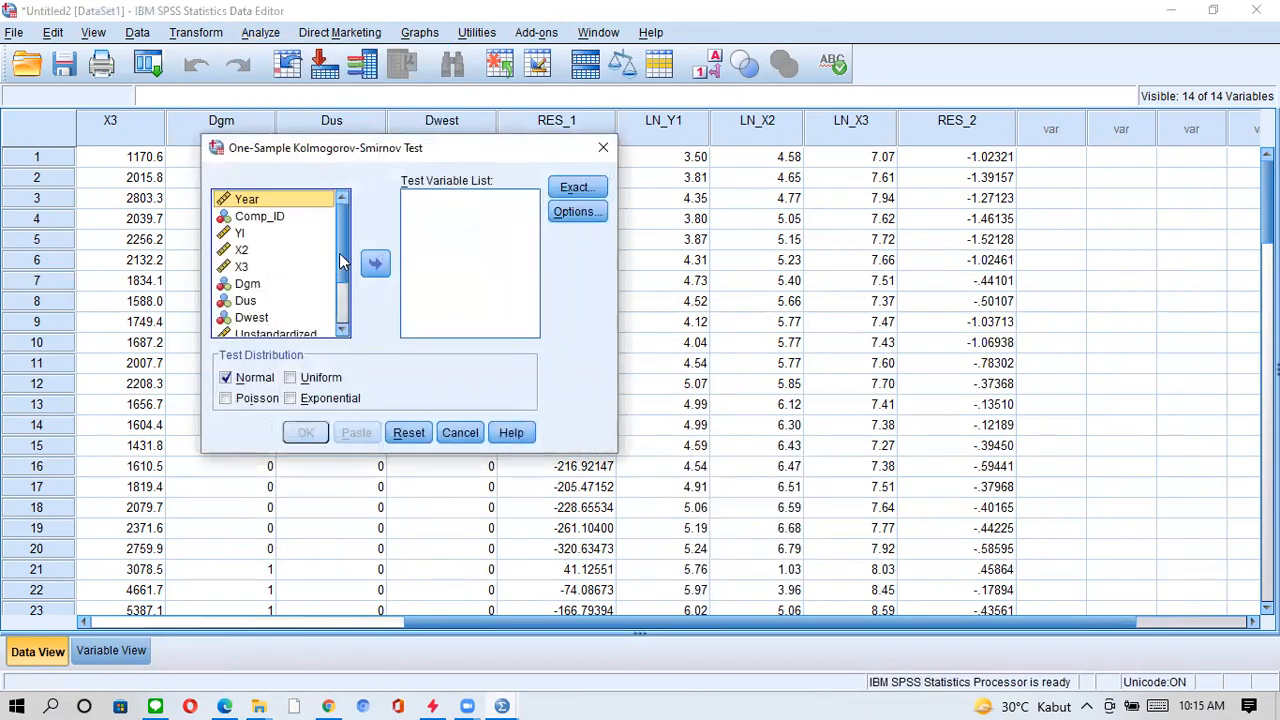
{"action": "scroll", "coordinate": [339, 324], "scroll_direction": "down", "scroll_amount": 2}
{"action": "left_click", "coordinate": [305, 329]}
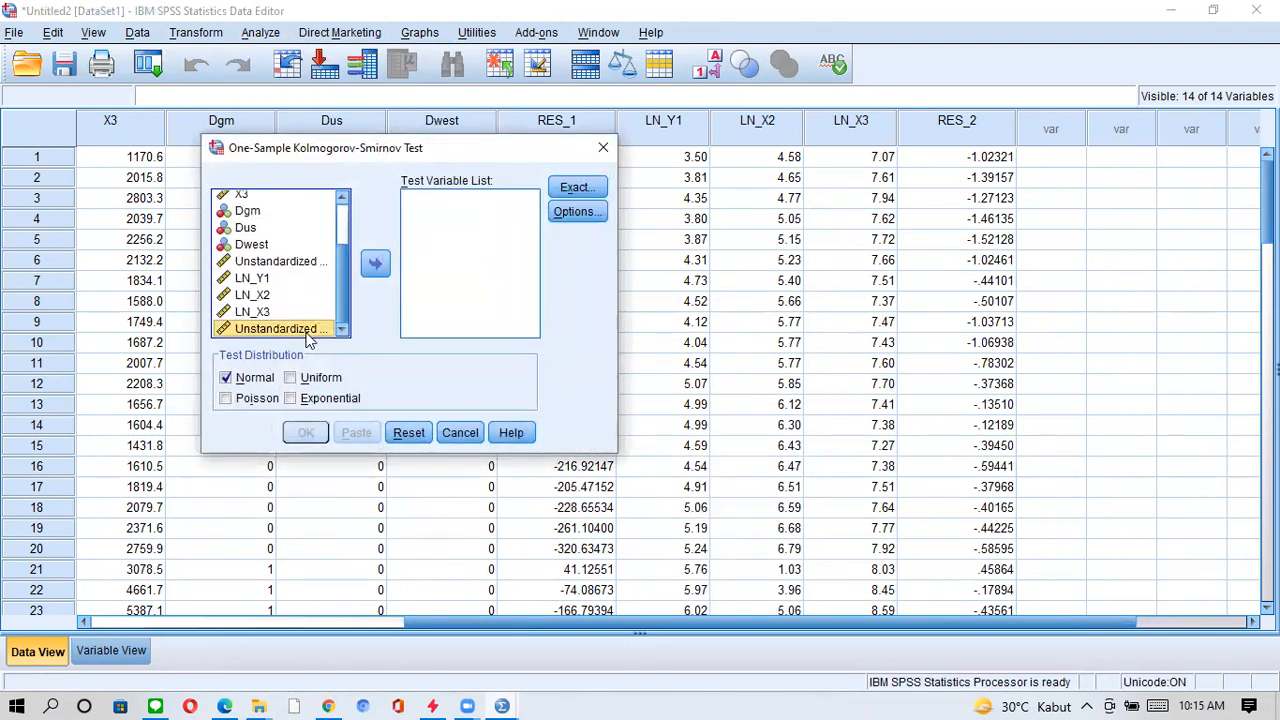
{"action": "left_click", "coordinate": [375, 265]}
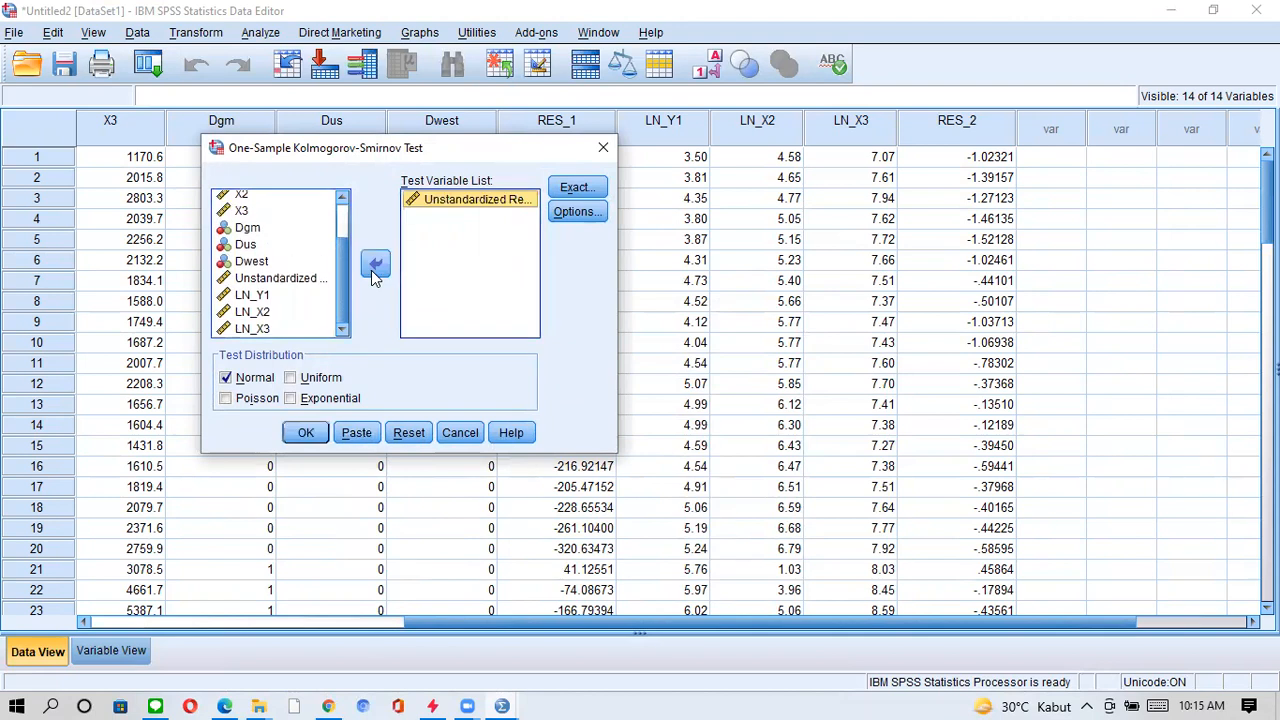
{"action": "left_click", "coordinate": [303, 433]}
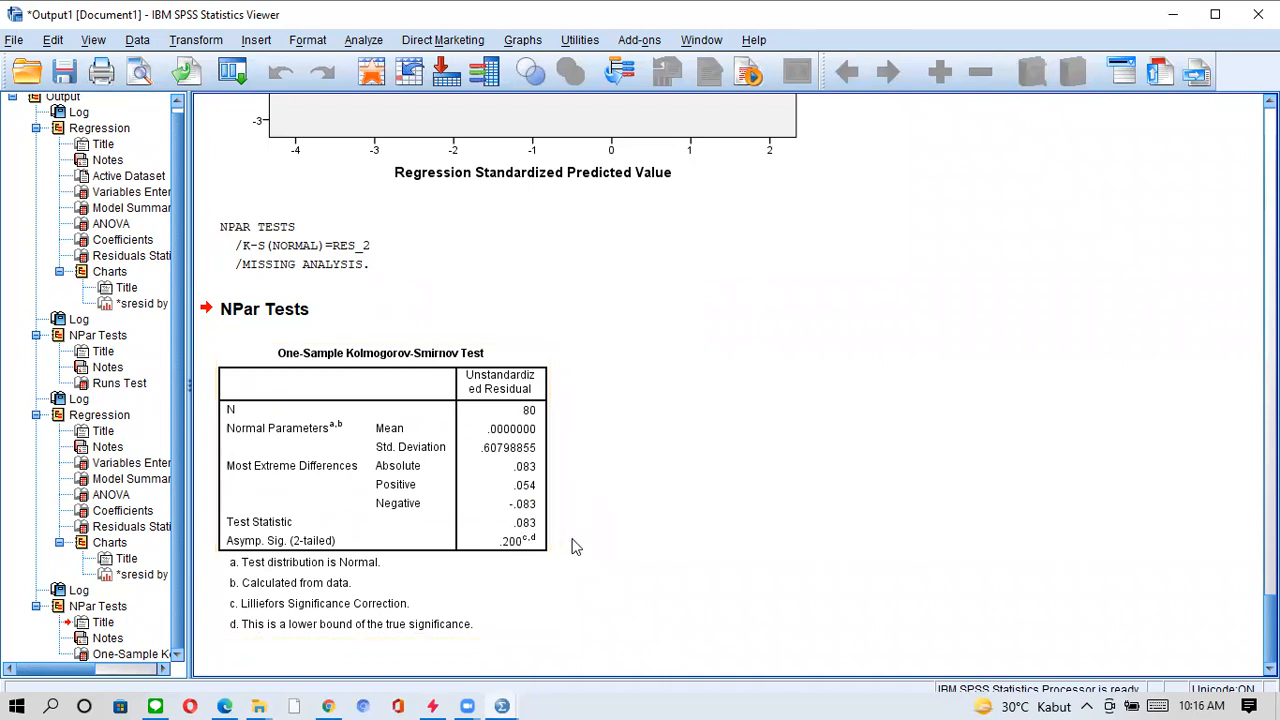
{"action": "left_click", "coordinate": [1173, 22]}
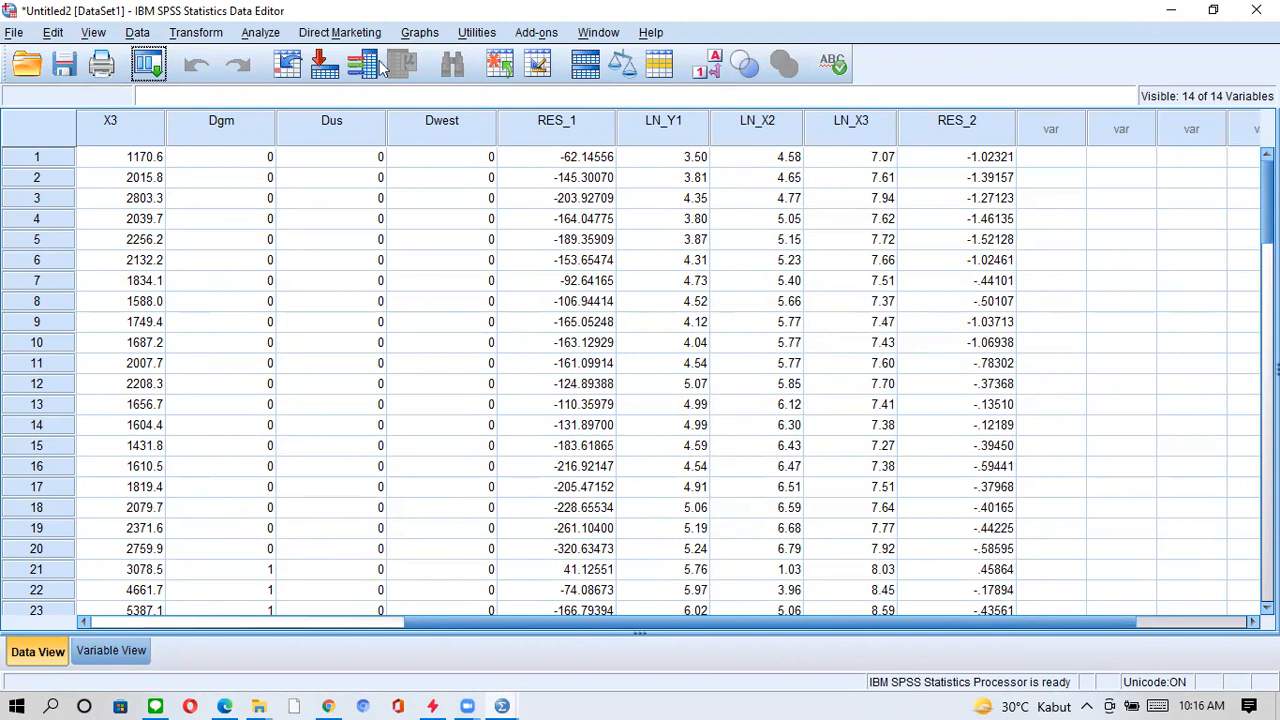
Set up a new computed variable named LAG_LN_Y1 and clear the old numeric expression.
{"action": "left_click", "coordinate": [198, 33]}
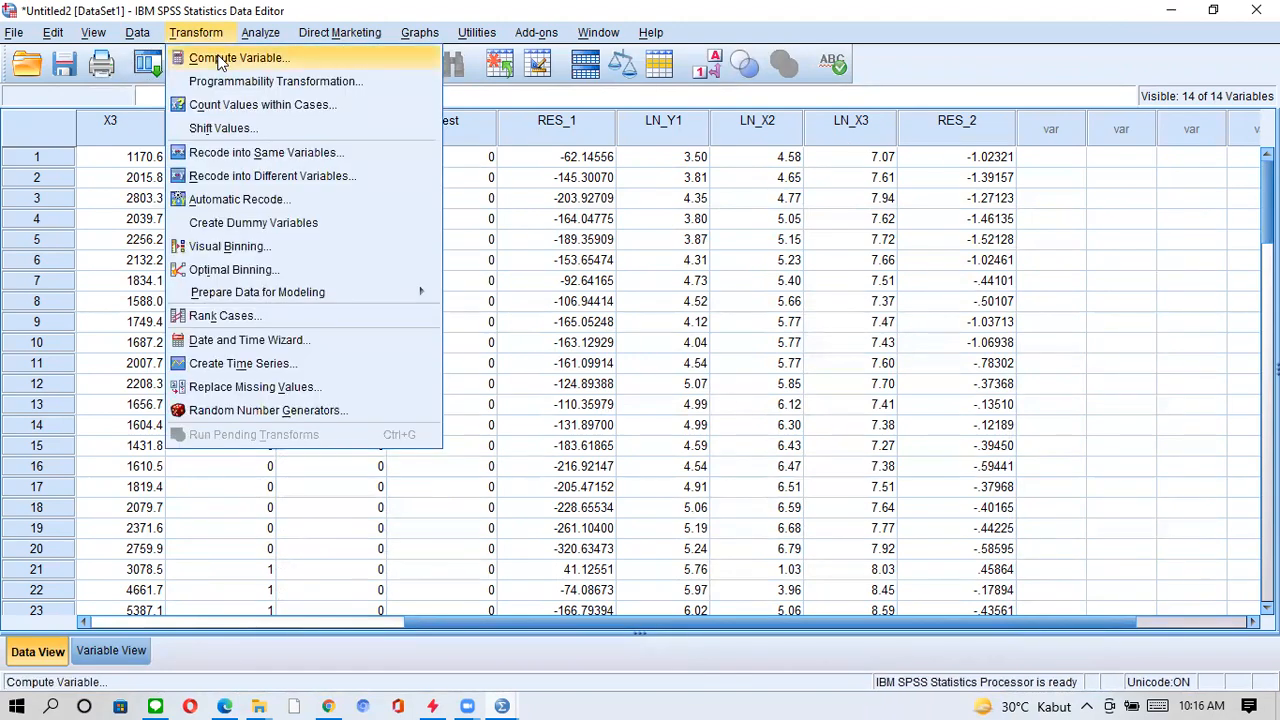
{"action": "left_click", "coordinate": [221, 62]}
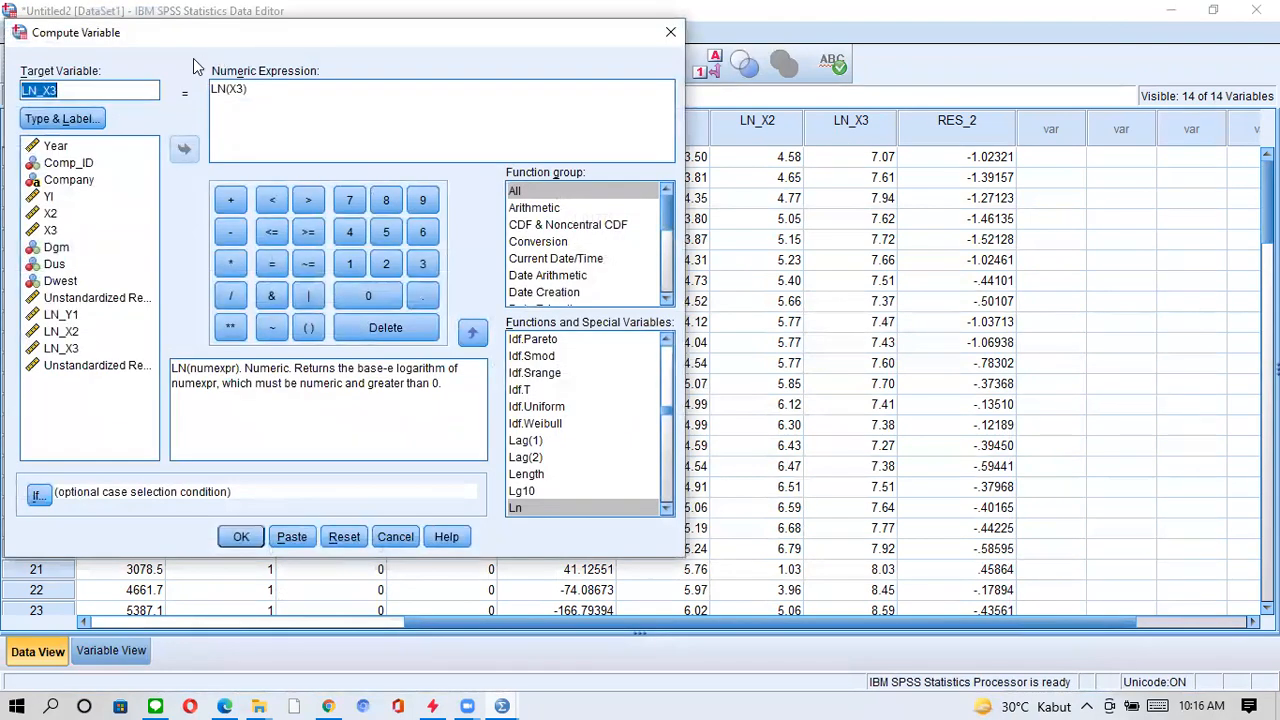
{"action": "key", "text": "BackSpace"}
{"action": "type", "text": "LAG_LN_Y1"}
{"action": "left_click_drag", "start_coordinate": [275, 89], "coordinate": [207, 91]}
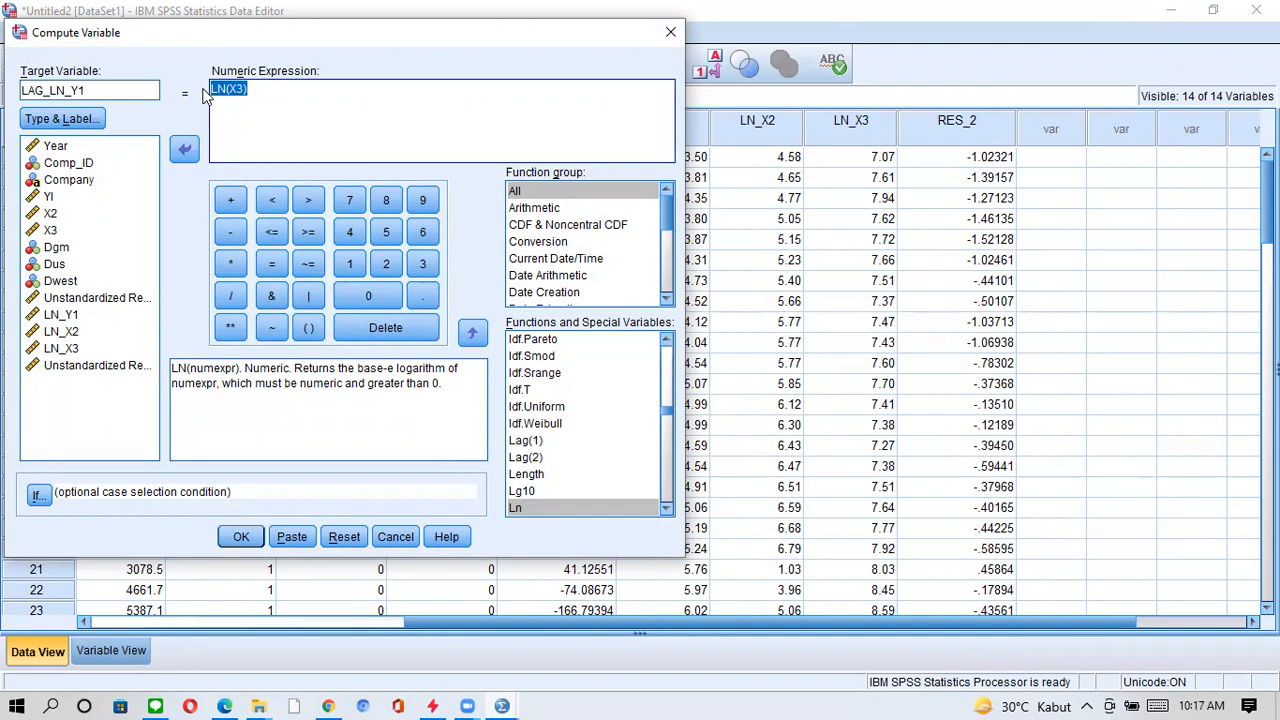
{"action": "key", "text": "Delete"}
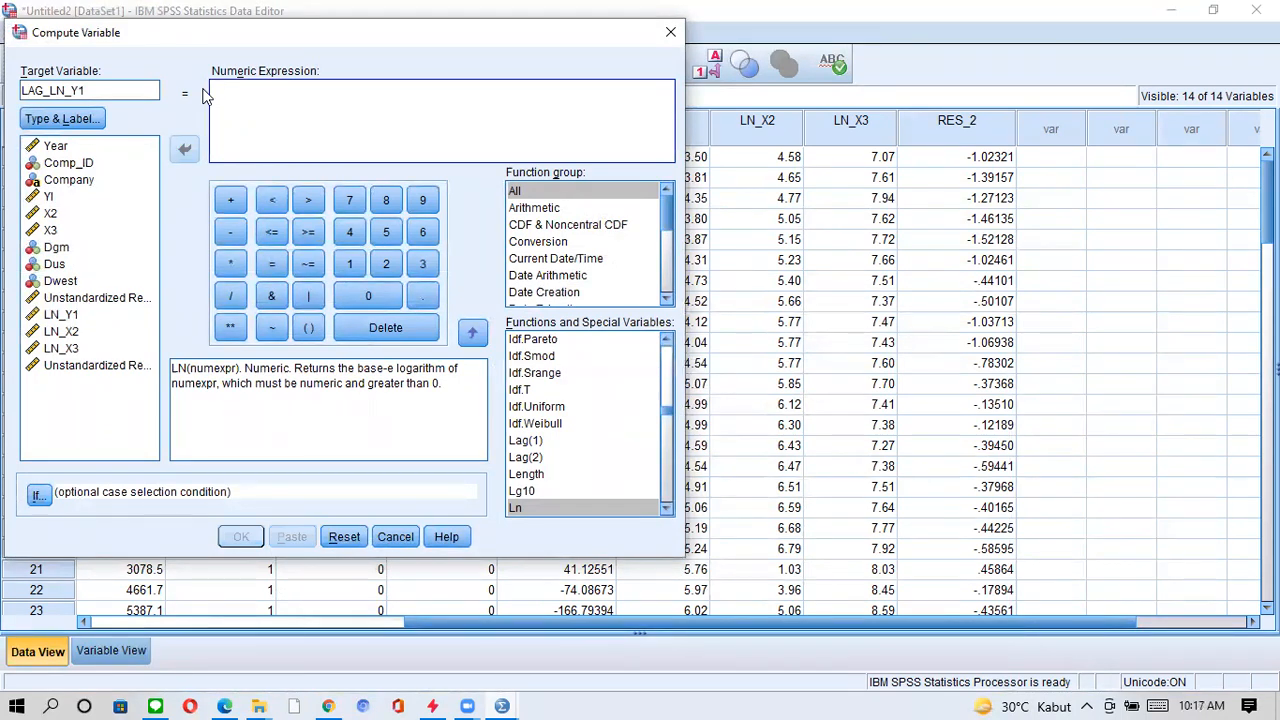
Compute LAG_LN_Y1 with the expression LAG(LN_Y1) and return to the new column in the data editor.
{"action": "type", "text": "LAG(LN"}
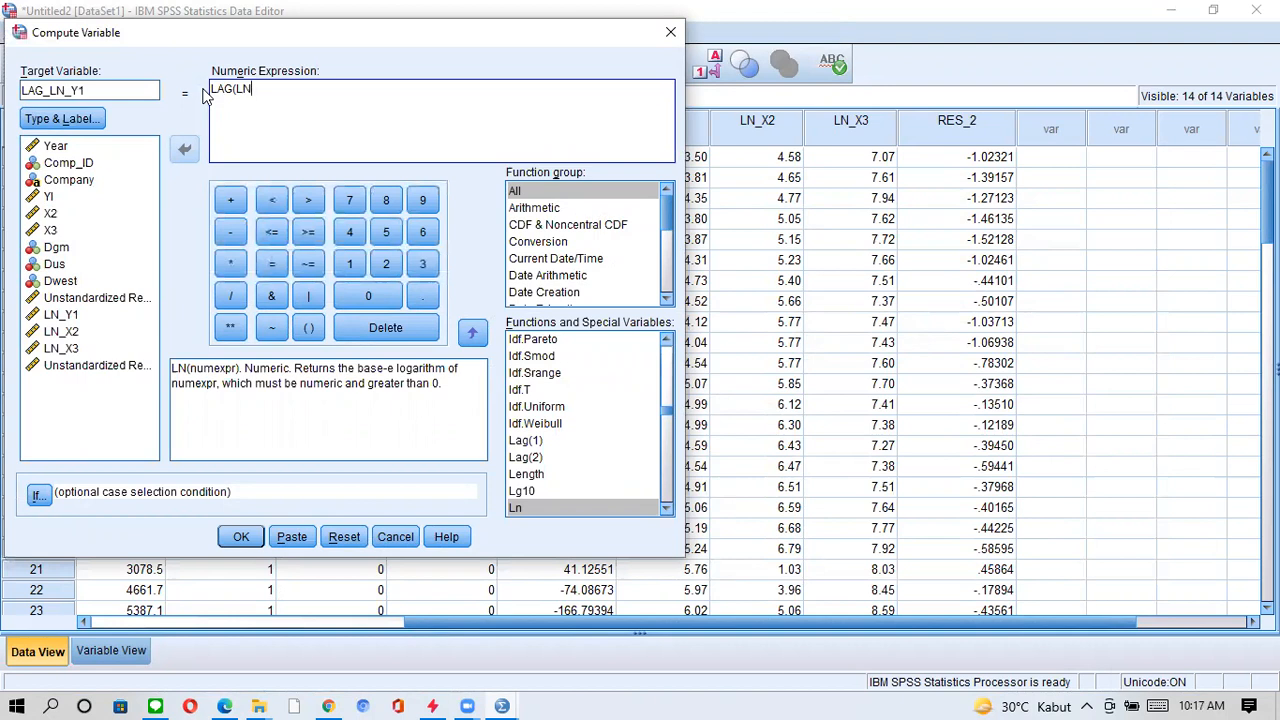
{"action": "key", "text": "BackSpace"}
{"action": "key", "text": "BackSpace"}
{"action": "left_click", "coordinate": [60, 318]}
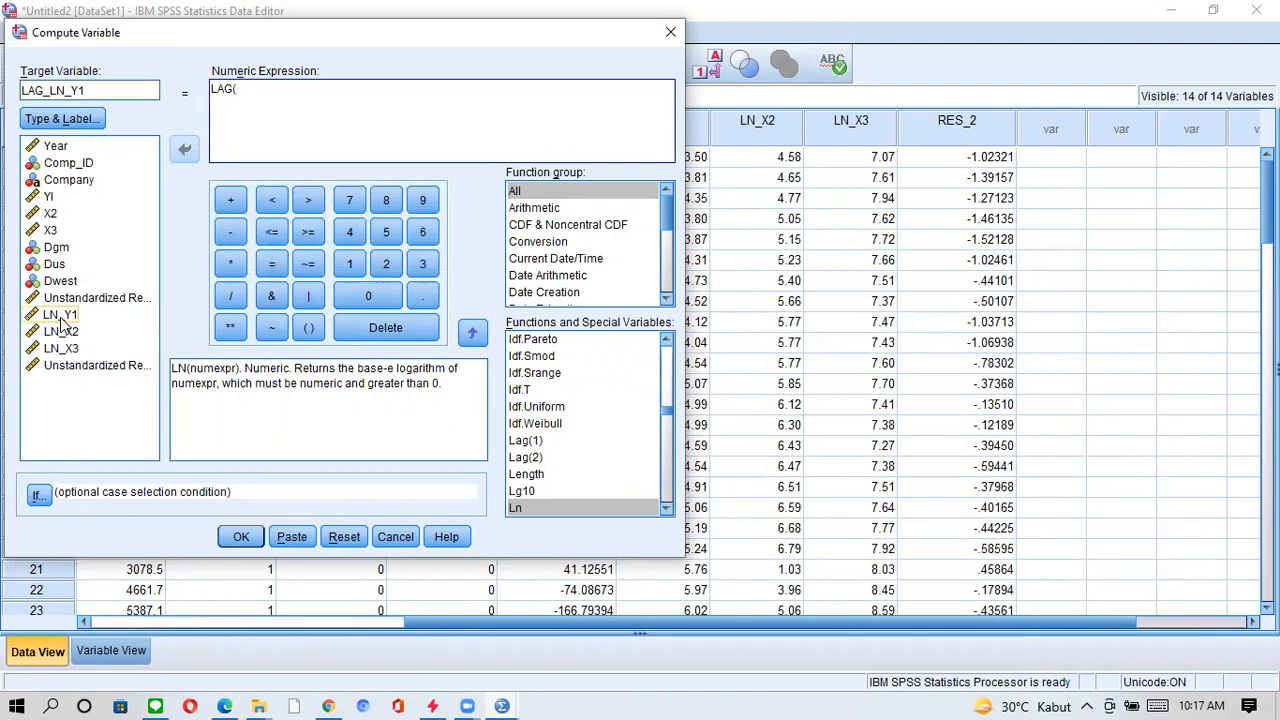
{"action": "double_click", "coordinate": [62, 318]}
{"action": "type", "text": ")"}
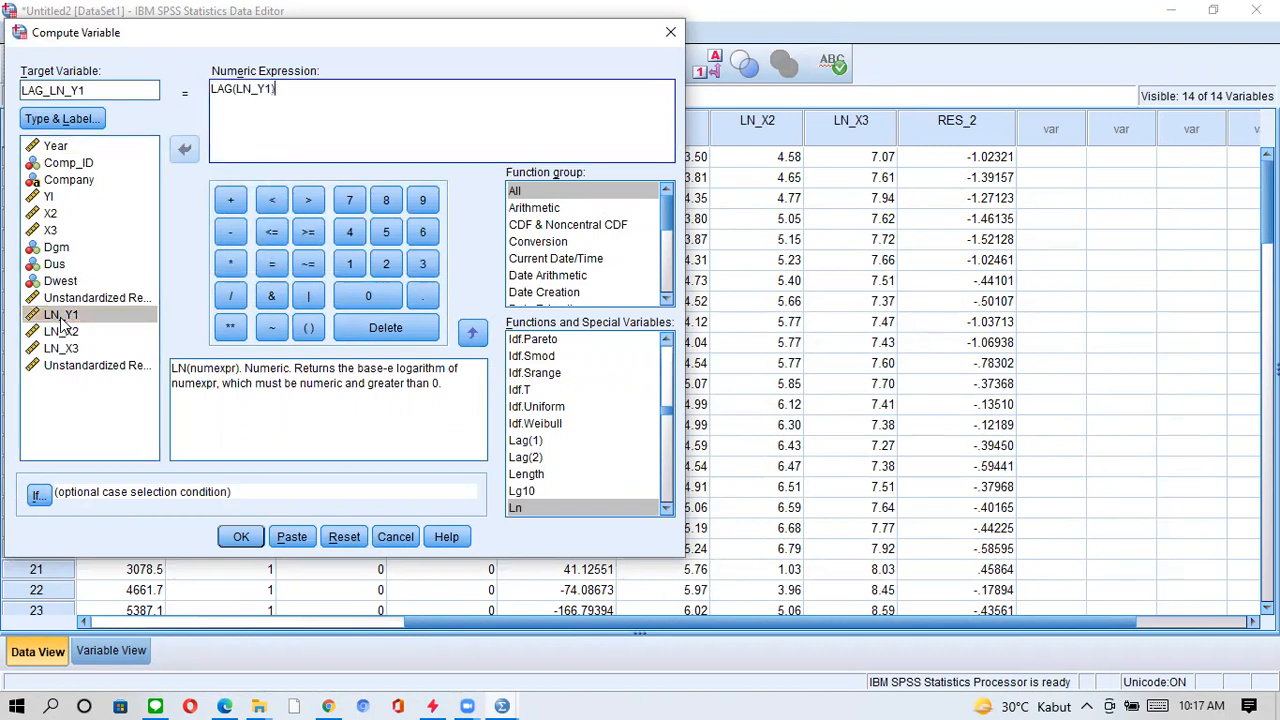
{"action": "left_click", "coordinate": [241, 538]}
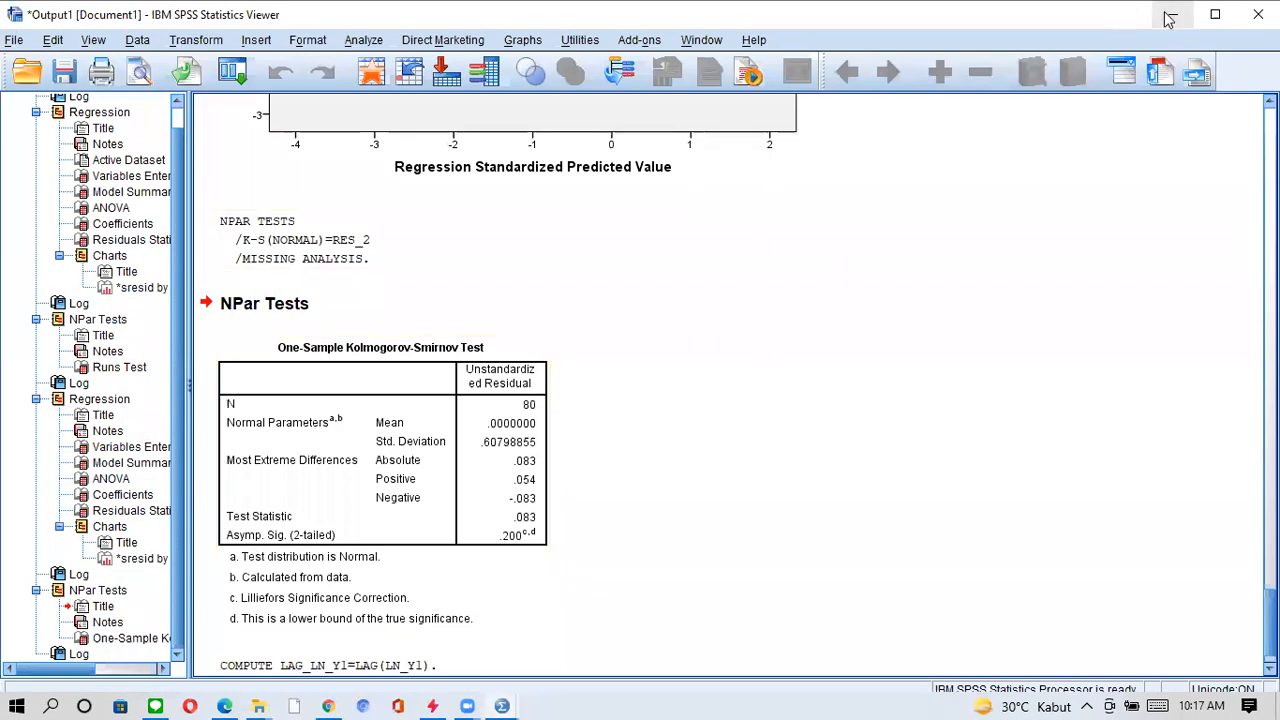
{"action": "left_click", "coordinate": [1168, 19]}
{"action": "scroll", "coordinate": [560, 553], "scroll_direction": "right", "scroll_amount": 2}
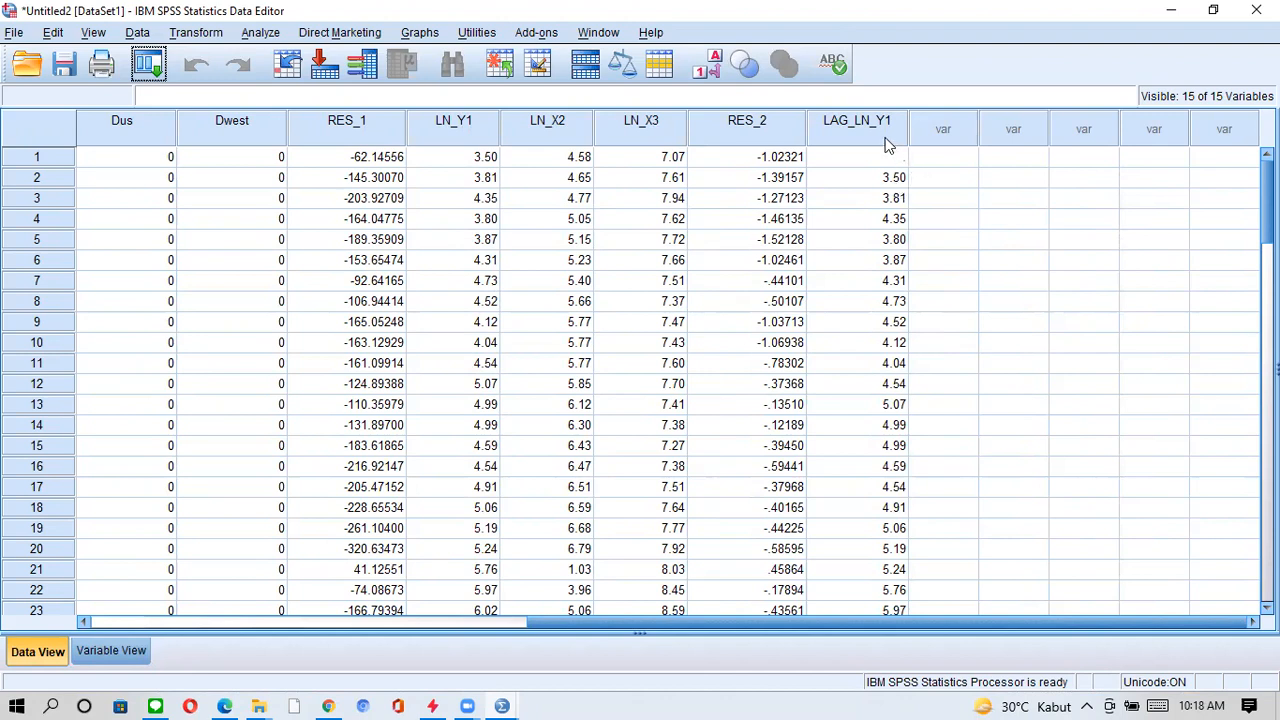
Compute a new variable LAG_LN_X2 with the expression LAG(LN_X2) and return to the data editor.
{"action": "left_click", "coordinate": [203, 36]}
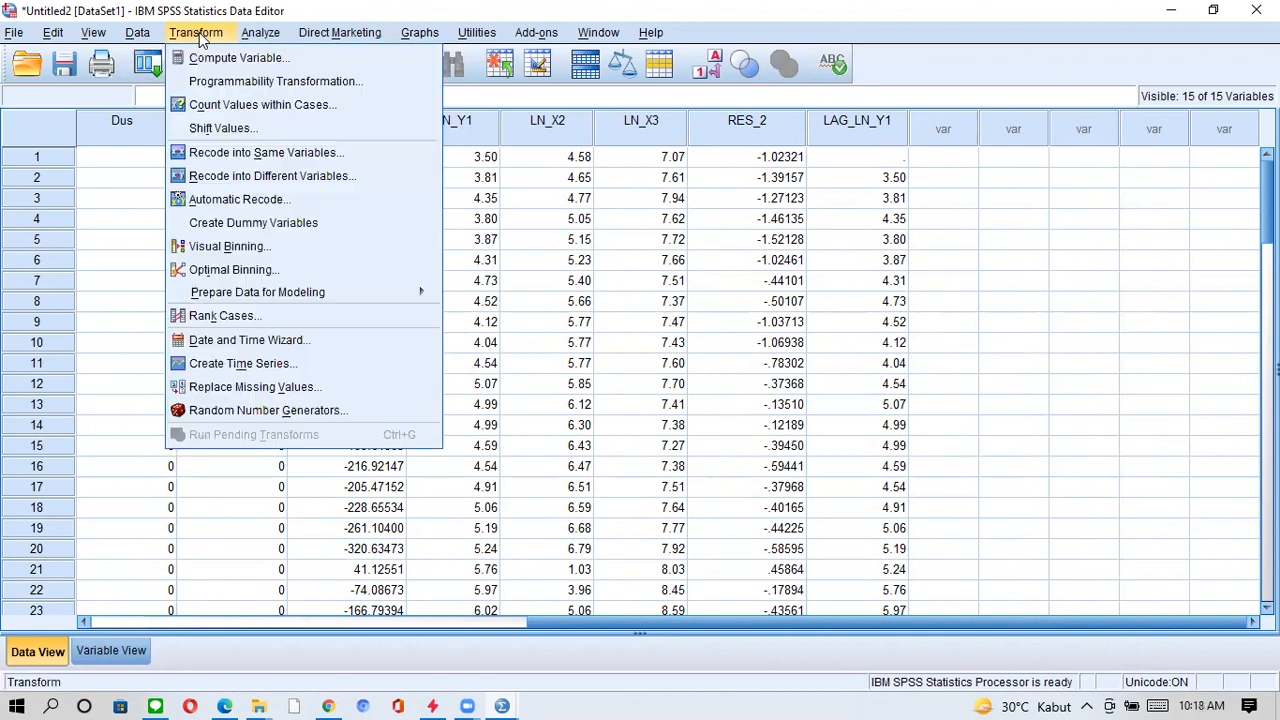
{"action": "left_click", "coordinate": [203, 58]}
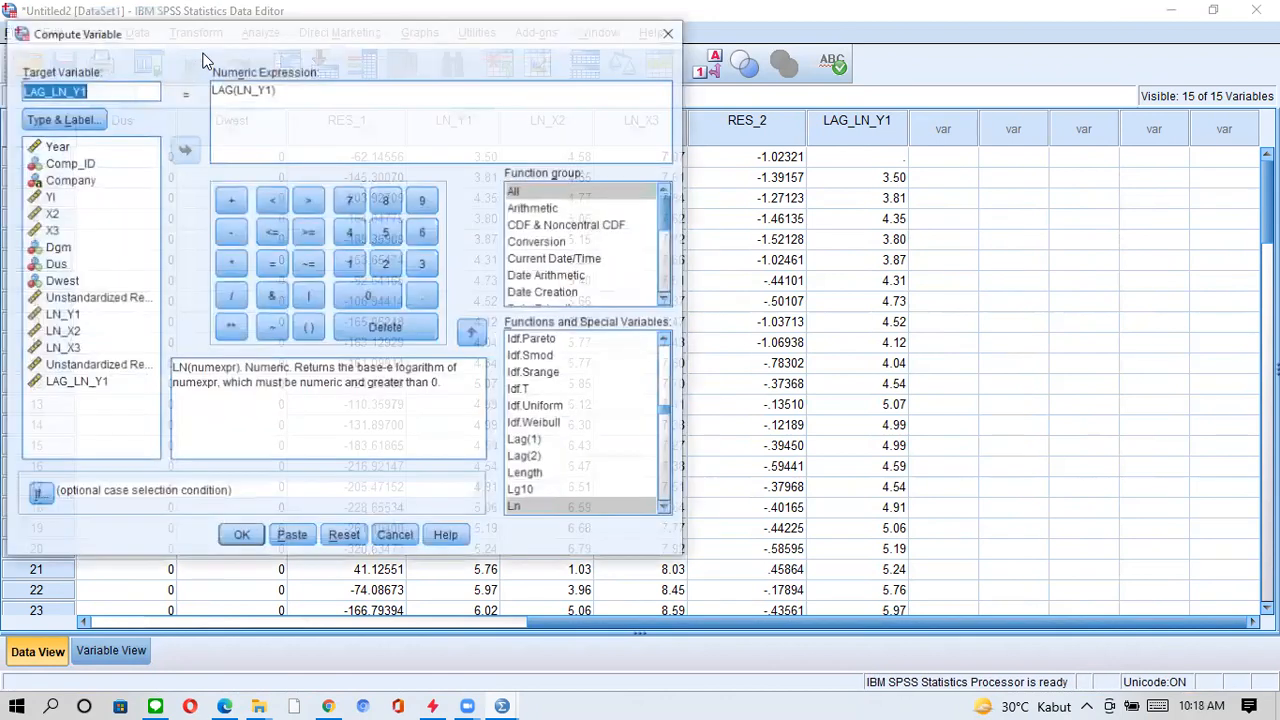
{"action": "left_click", "coordinate": [116, 90]}
{"action": "key", "text": "BackSpace"}
{"action": "key", "text": "BackSpace"}
{"action": "type", "text": "X2"}
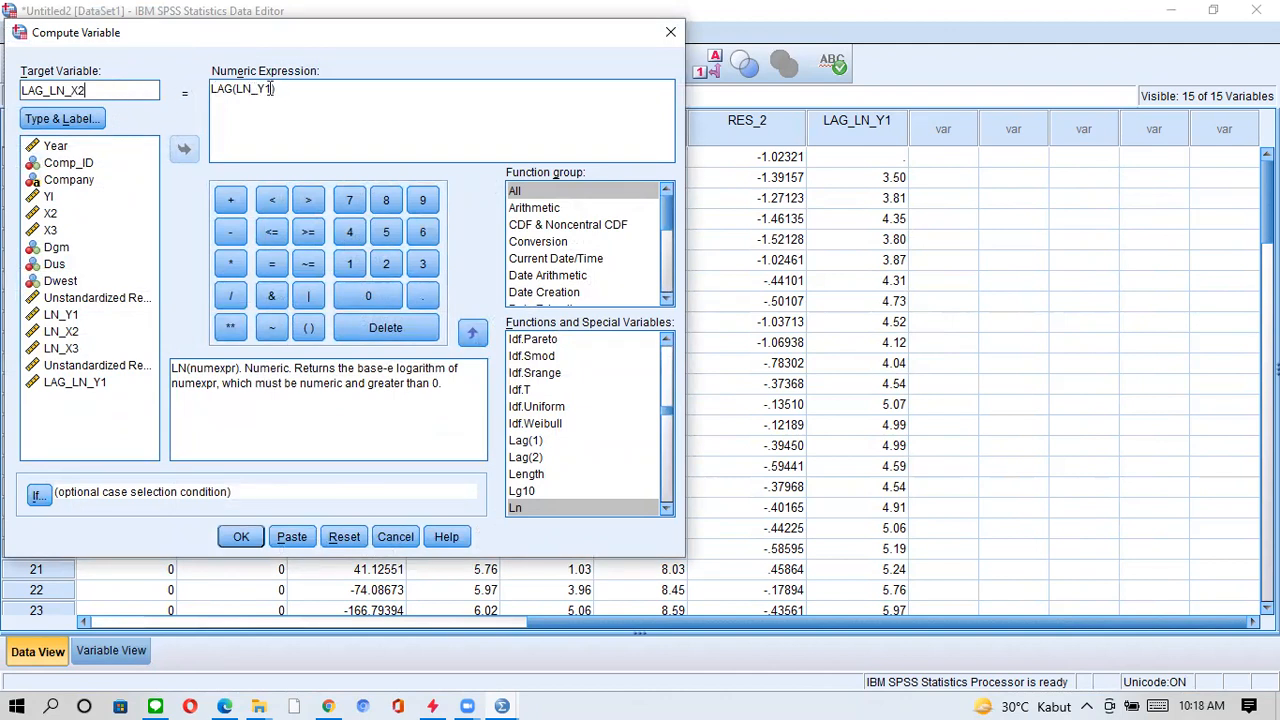
{"action": "left_click", "coordinate": [270, 89]}
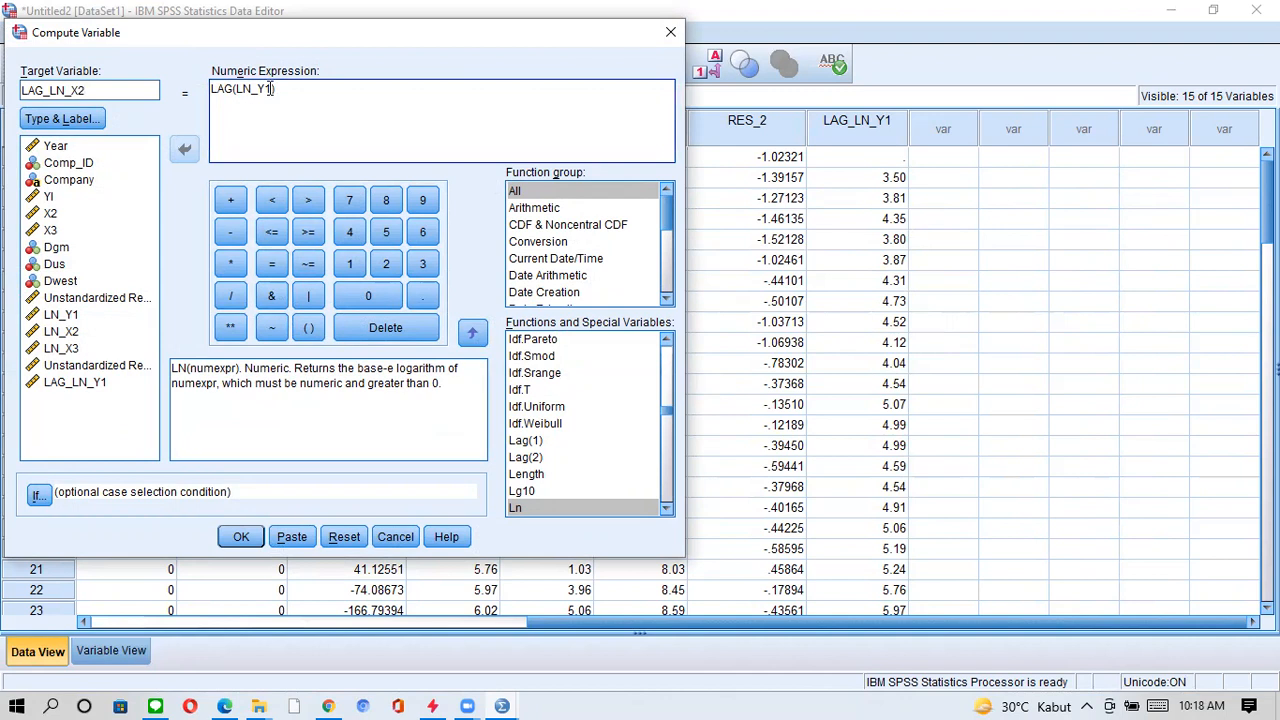
{"action": "key", "text": "BackSpace"}
{"action": "key", "text": "BackSpace"}
{"action": "type", "text": "X2"}
{"action": "left_click", "coordinate": [240, 538]}
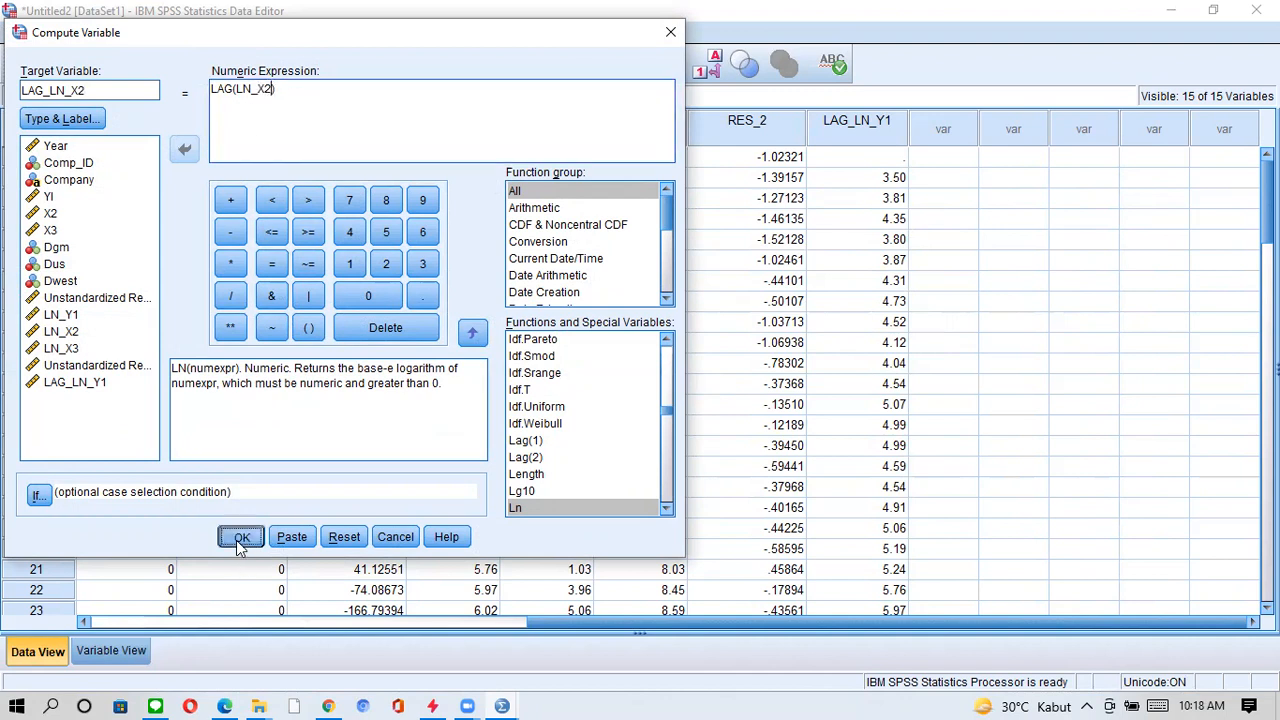
{"action": "left_click", "coordinate": [1176, 13]}
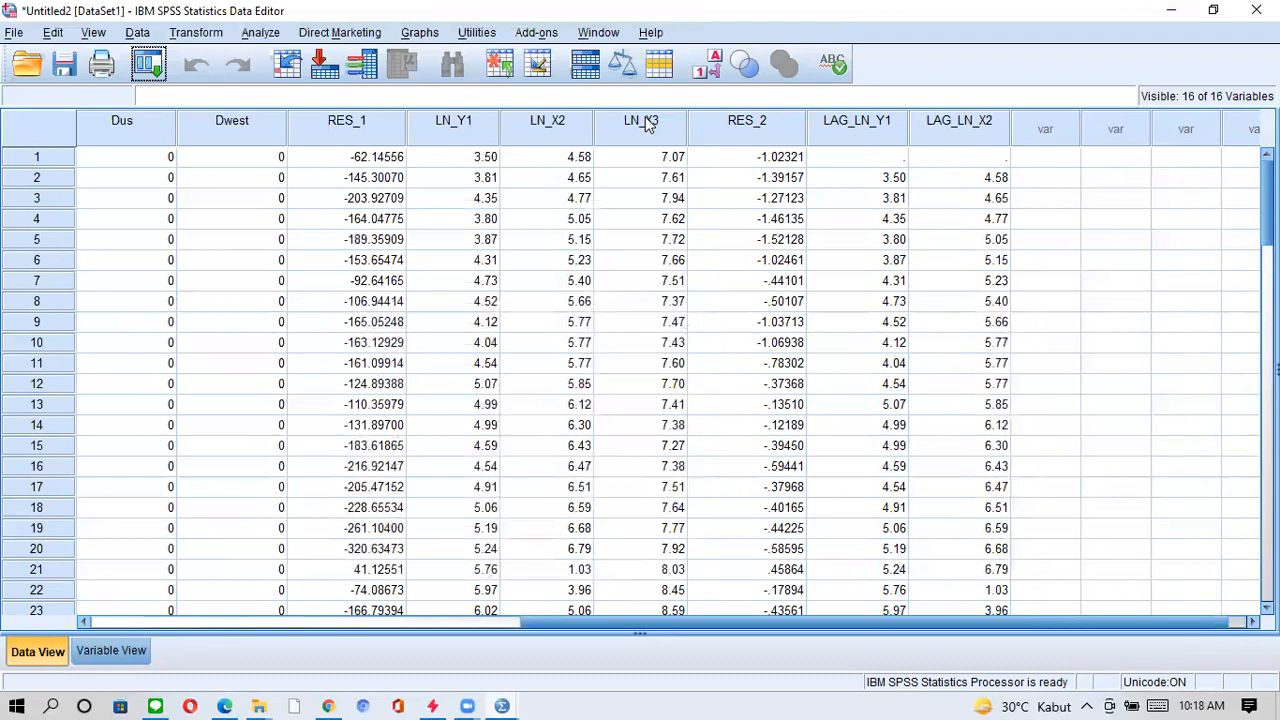
Compute a new variable LAG_LN_X3 with the expression LAG(LN_X3) and return to the data editor.
{"action": "left_click", "coordinate": [201, 37]}
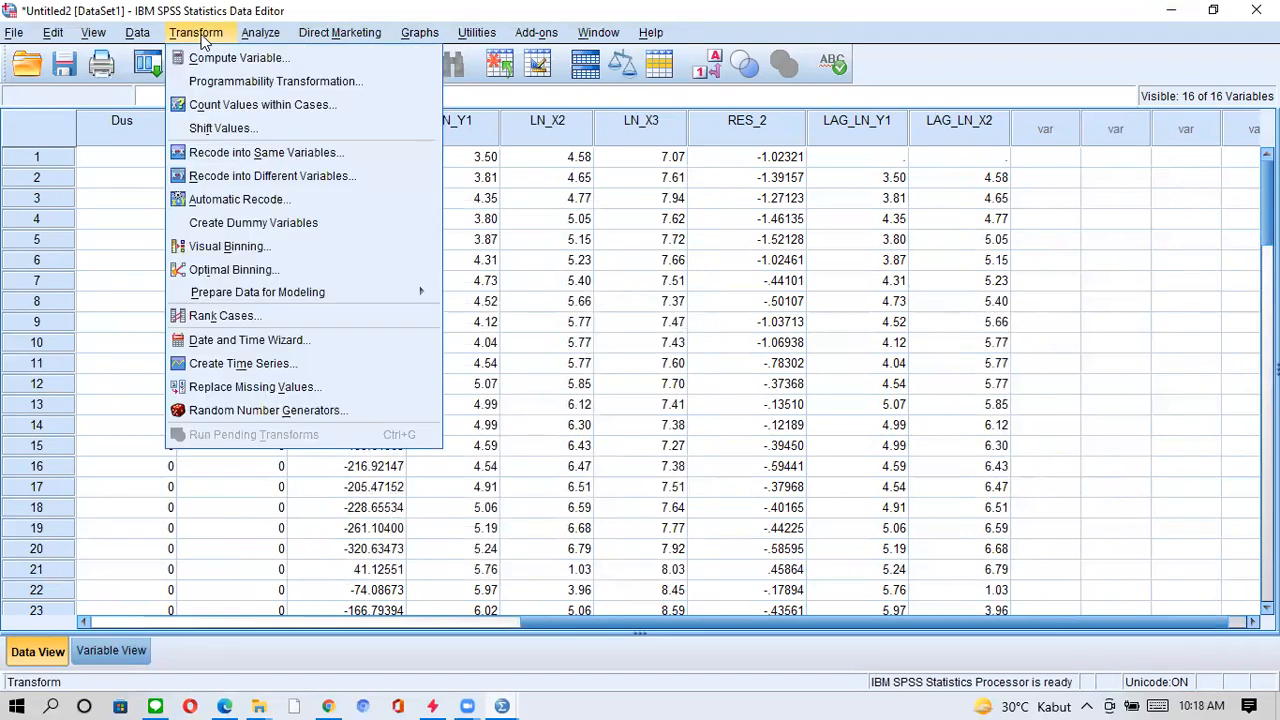
{"action": "left_click", "coordinate": [203, 58]}
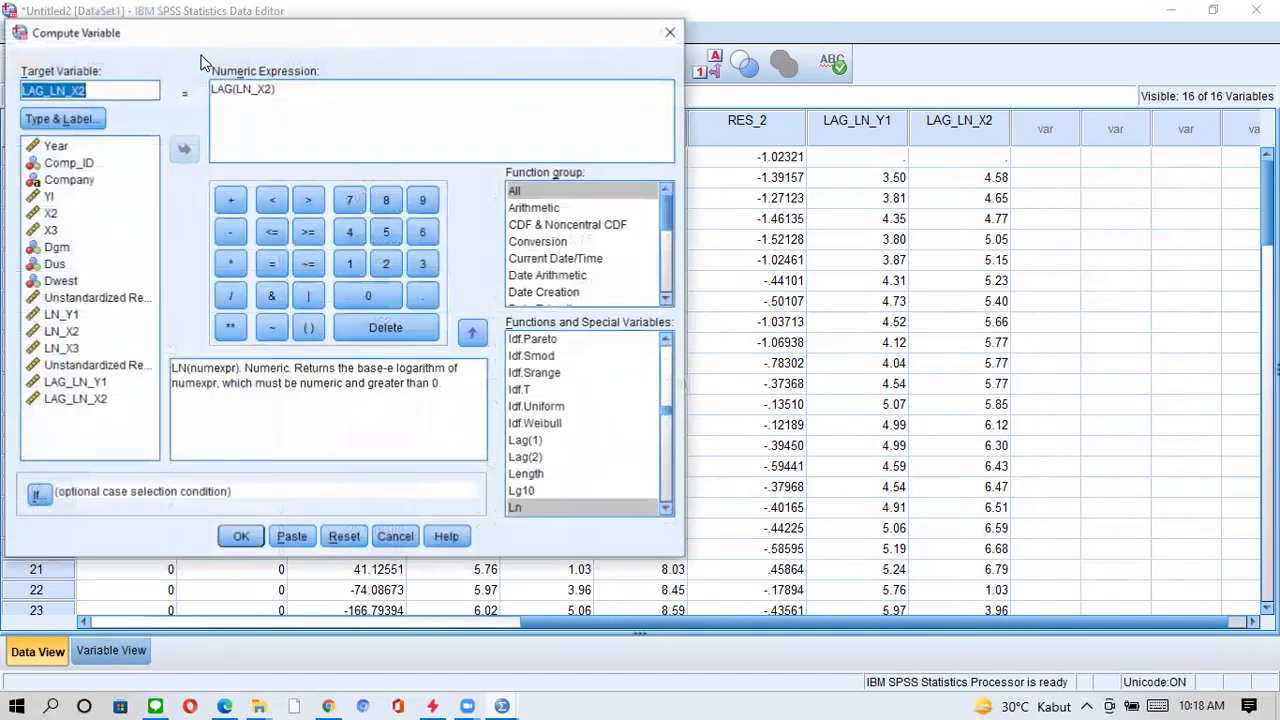
{"action": "left_click", "coordinate": [118, 90]}
{"action": "key", "text": "BackSpace"}
{"action": "type", "text": "3"}
{"action": "left_click", "coordinate": [275, 88]}
{"action": "key", "text": "BackSpace"}
{"action": "type", "text": "3"}
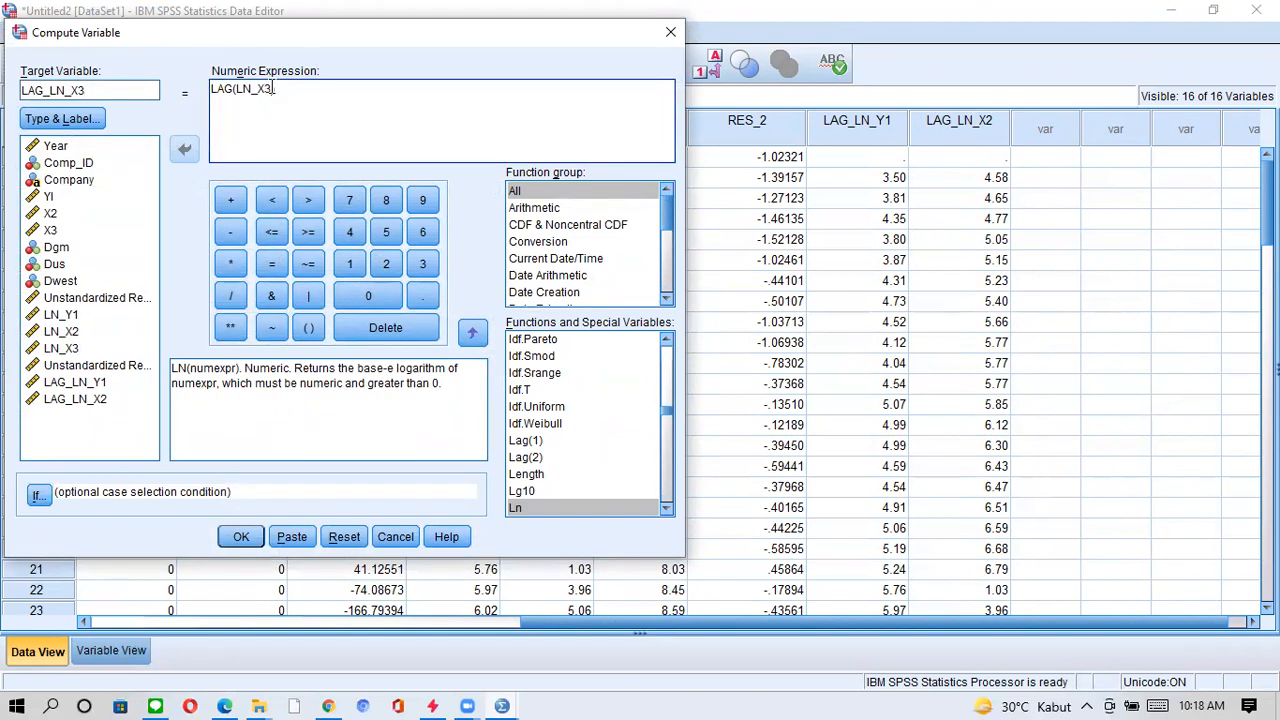
{"action": "left_click", "coordinate": [236, 537]}
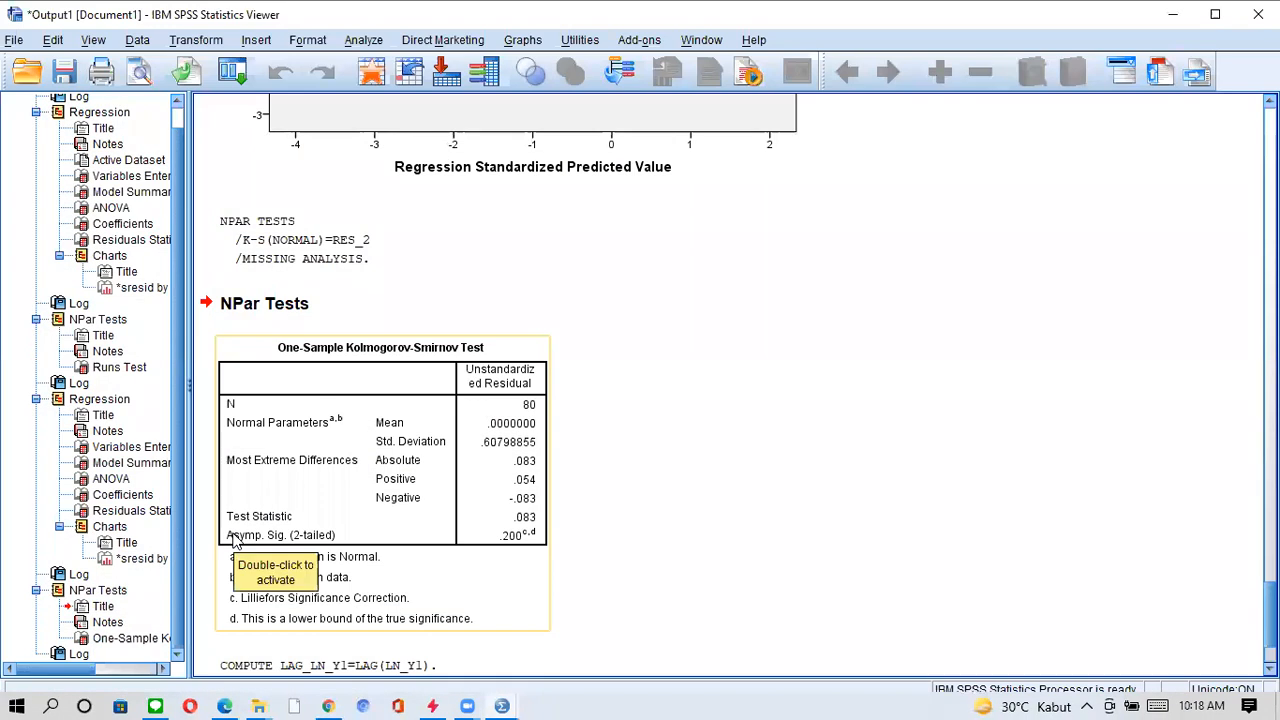
{"action": "left_click", "coordinate": [1180, 12]}
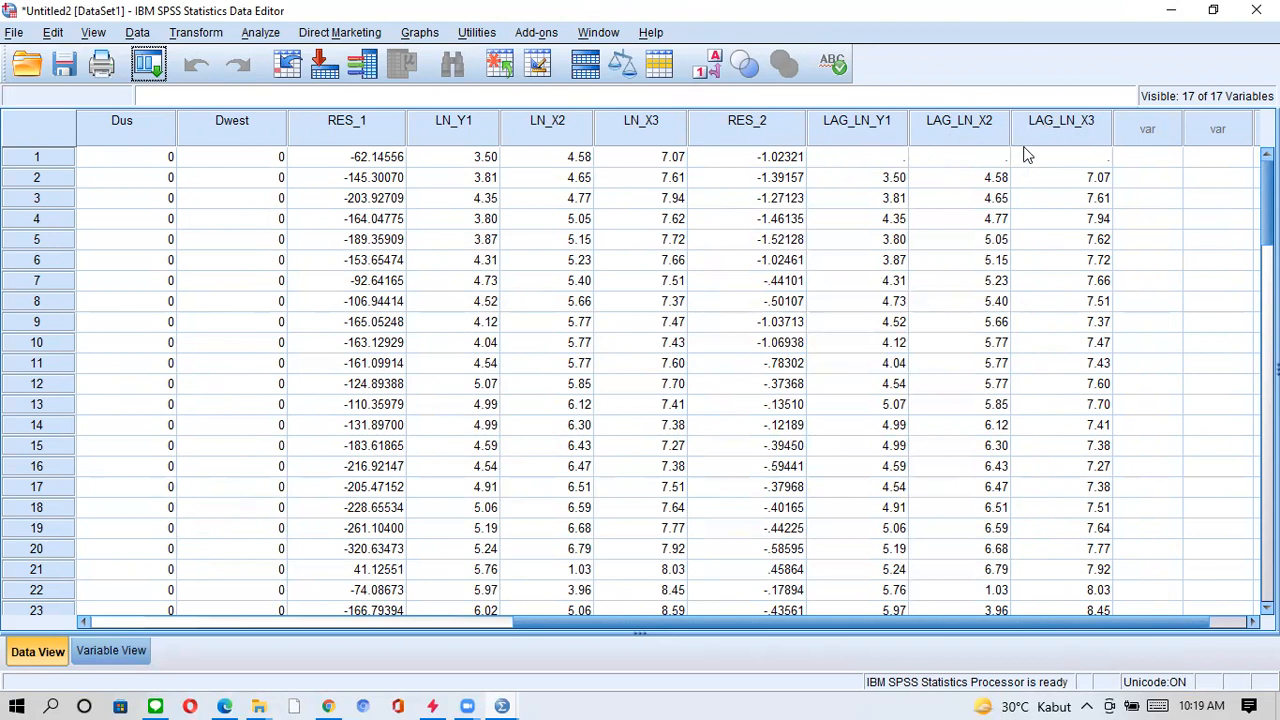
Reopen the linear regression setup and replace the dependent variable LN_Y1 with LAG_LN_Y1.
{"action": "left_click", "coordinate": [260, 32]}
{"action": "mouse_move", "coordinate": [295, 150]}
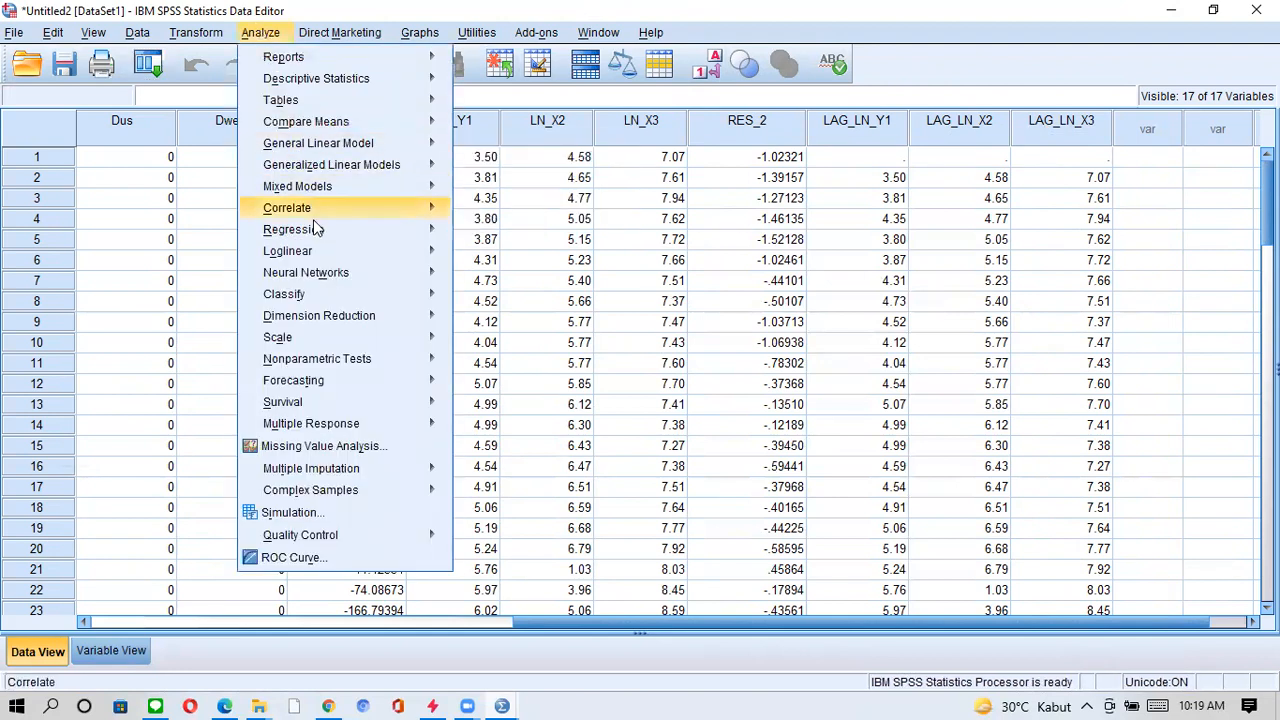
{"action": "mouse_move", "coordinate": [370, 229]}
{"action": "left_click", "coordinate": [490, 257]}
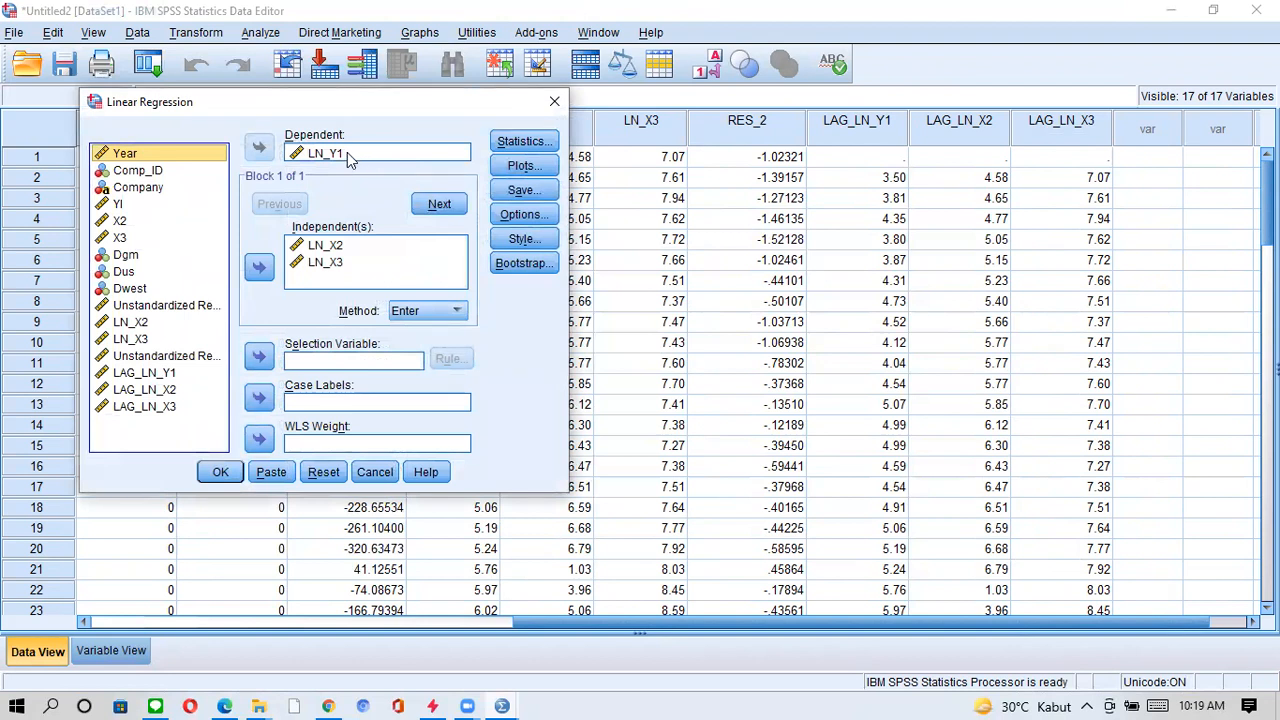
{"action": "left_click", "coordinate": [350, 157]}
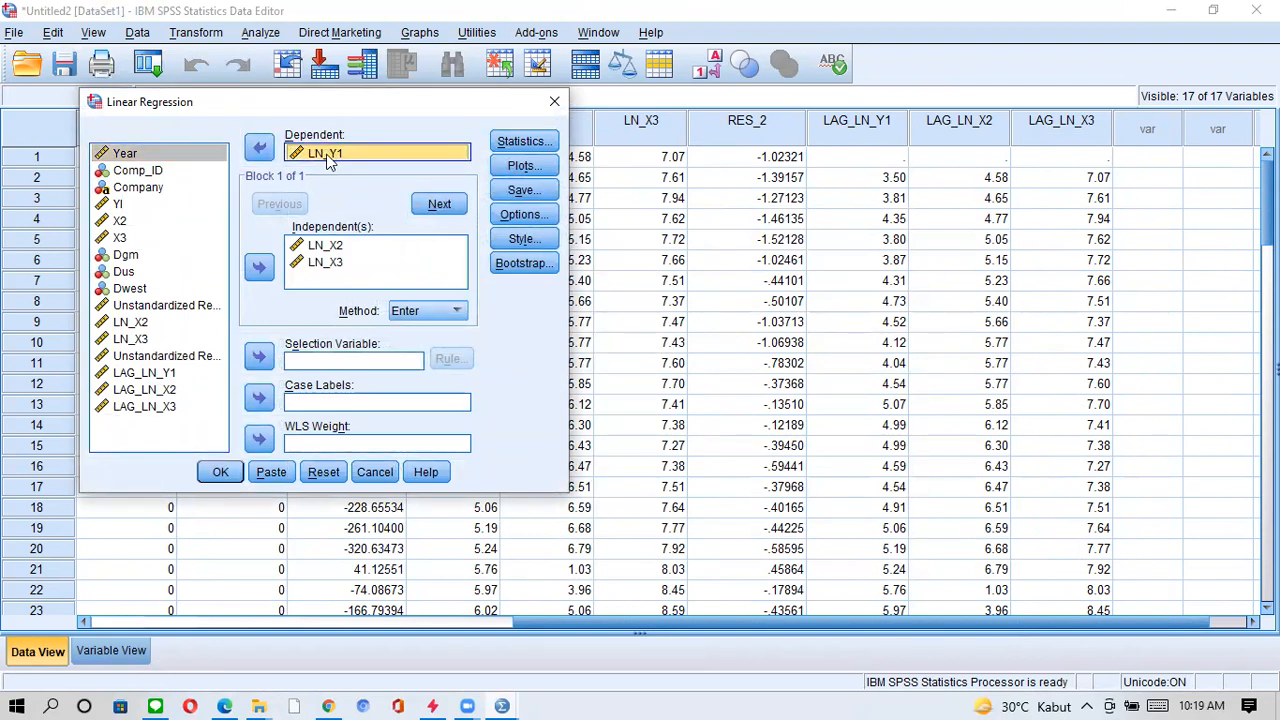
{"action": "left_click", "coordinate": [259, 147]}
{"action": "left_click", "coordinate": [160, 390]}
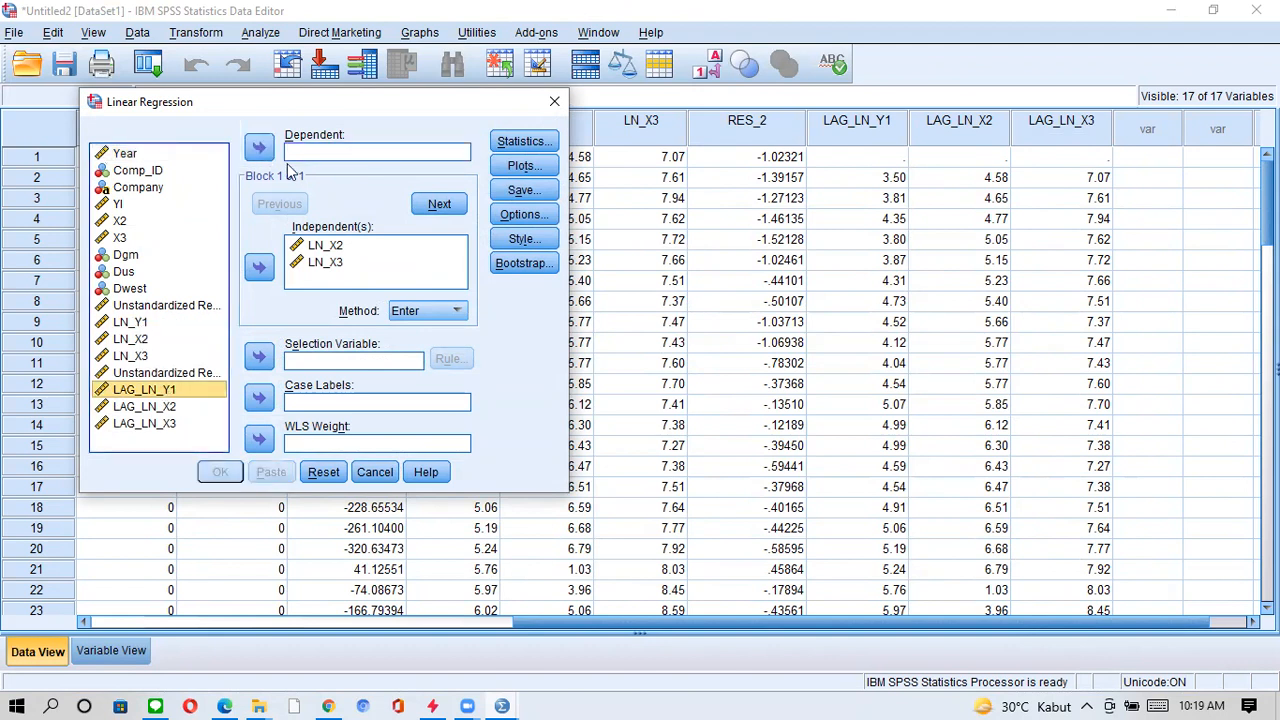
{"action": "left_click", "coordinate": [259, 147]}
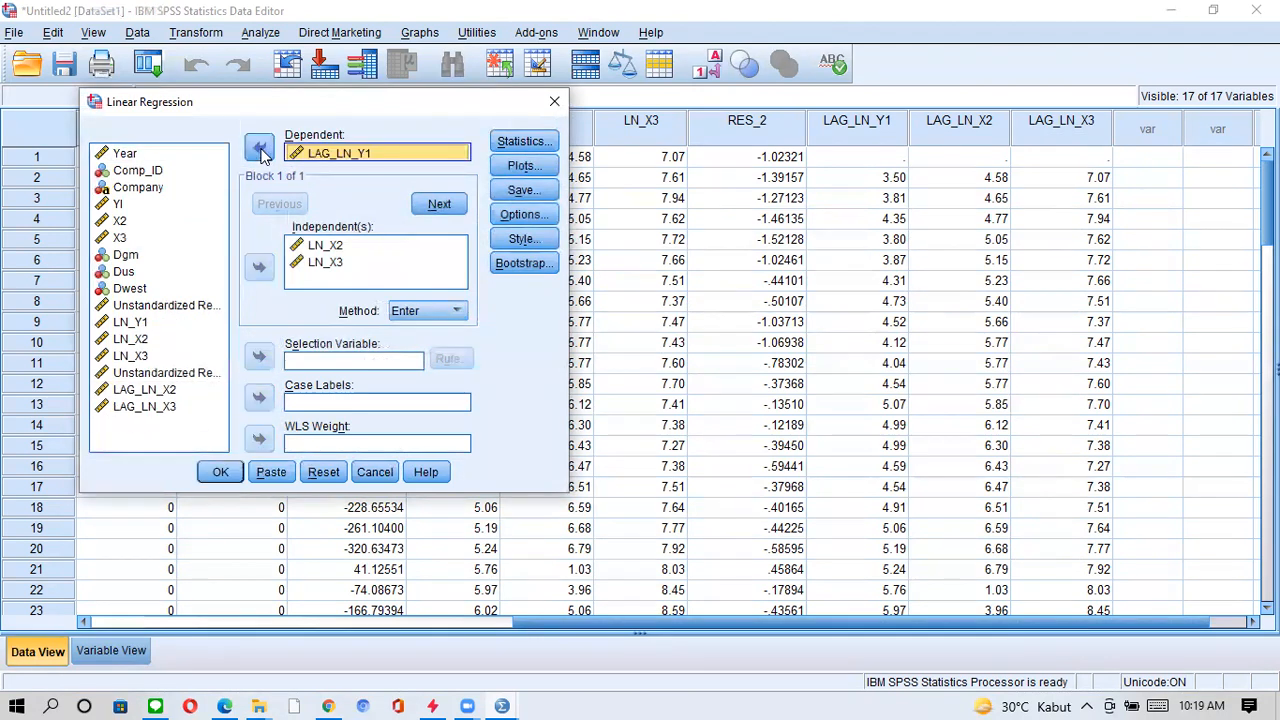
Replace the independent variables LN_X2 and LN_X3 with LAG_LN_X2 and LAG_LN_X3 in the regression setup.
{"action": "left_click", "coordinate": [330, 252]}
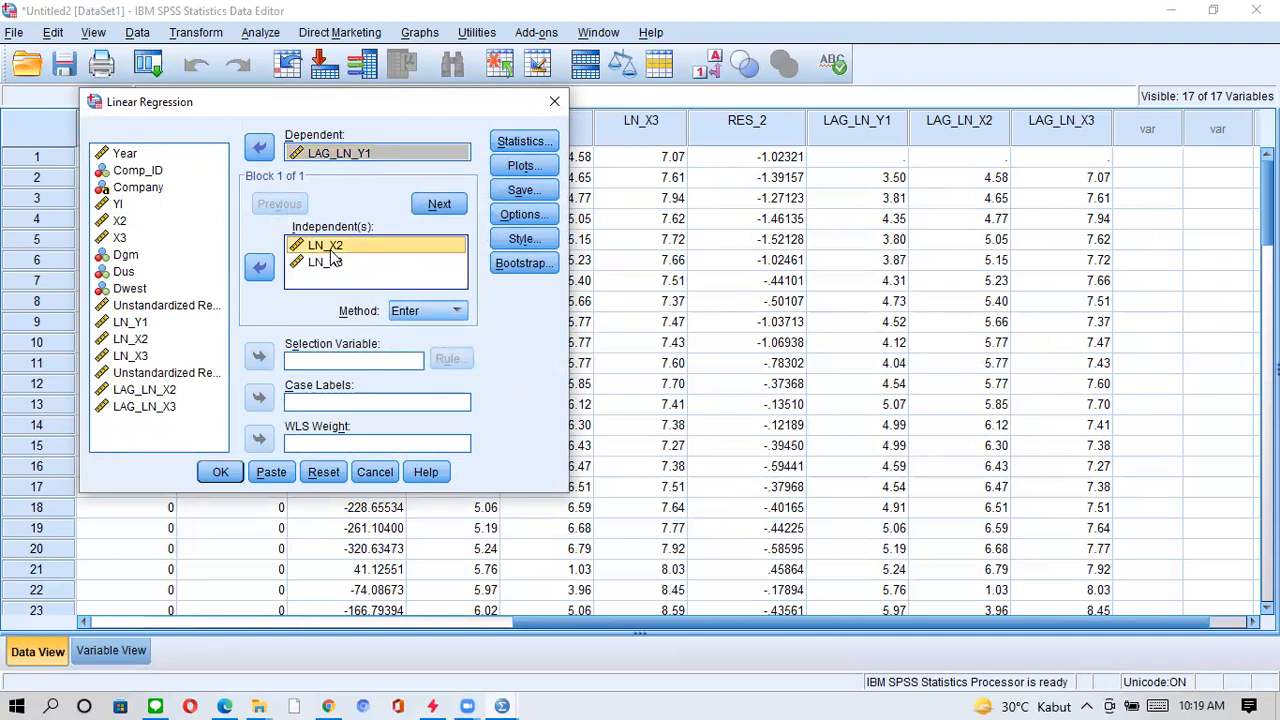
{"action": "left_click", "coordinate": [333, 261], "text": "shift"}
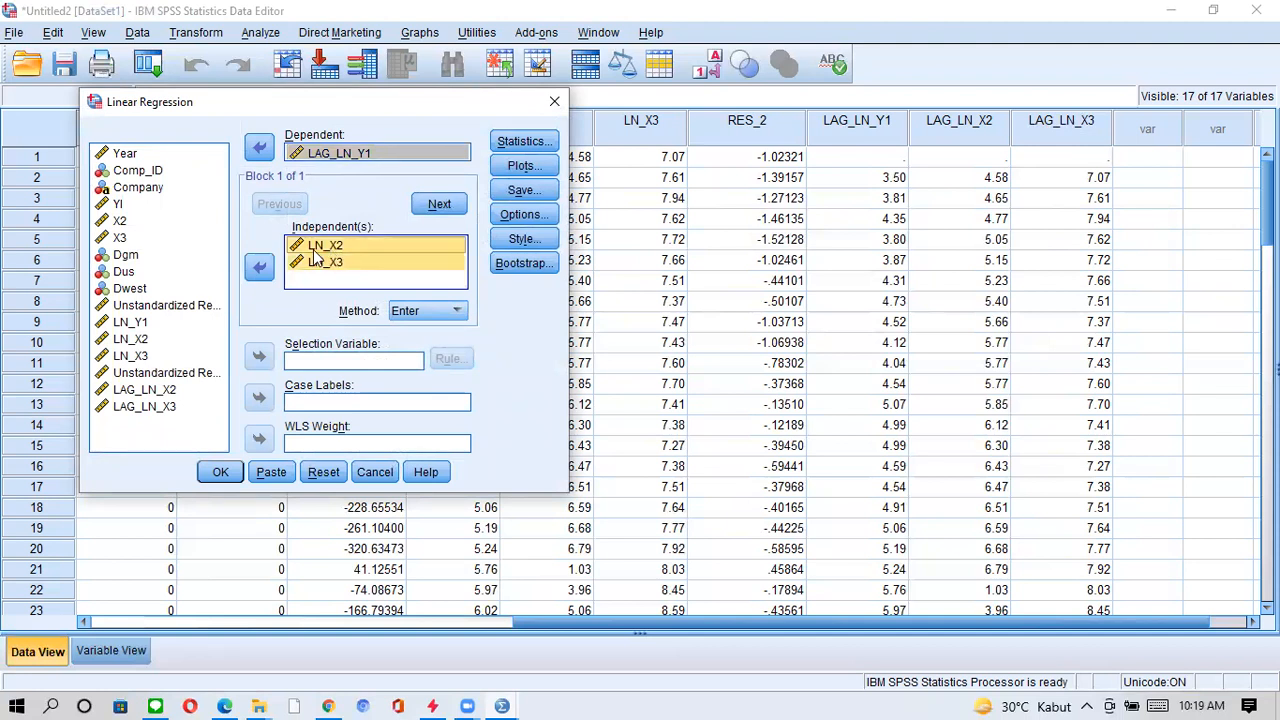
{"action": "left_click", "coordinate": [259, 267]}
{"action": "left_click", "coordinate": [163, 391]}
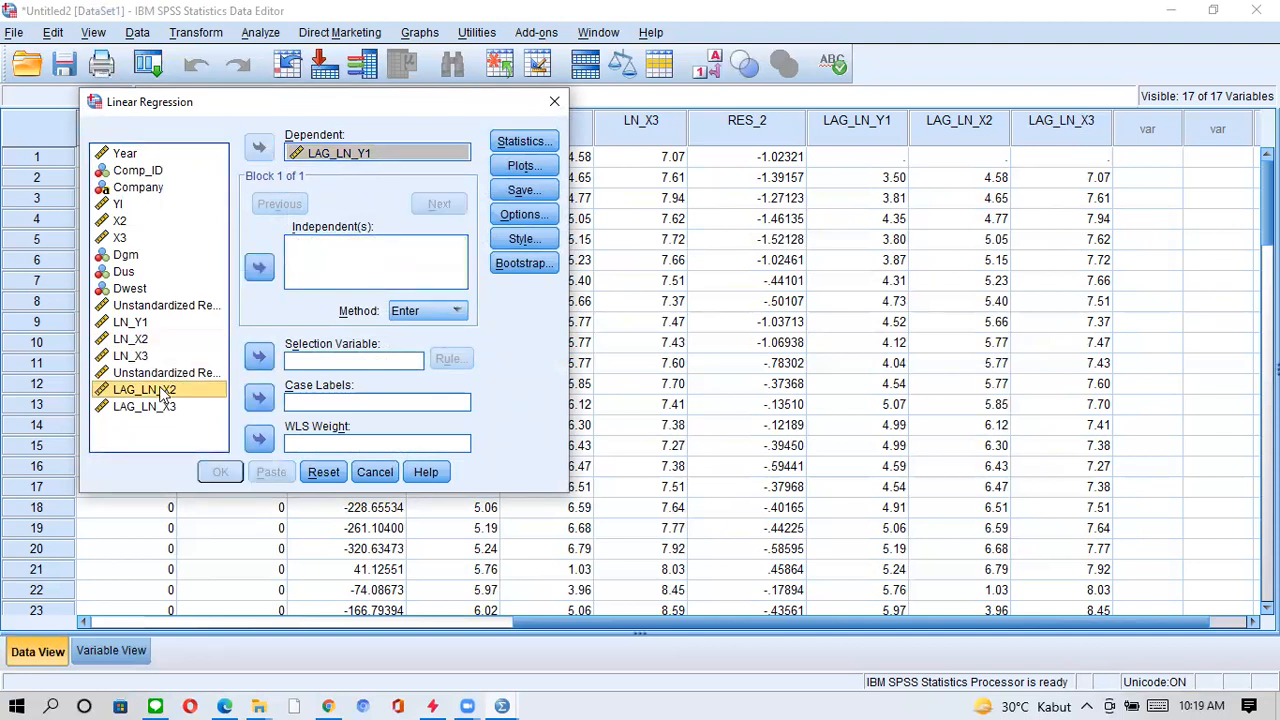
{"action": "left_click", "coordinate": [160, 410]}
{"action": "left_click", "coordinate": [260, 266]}
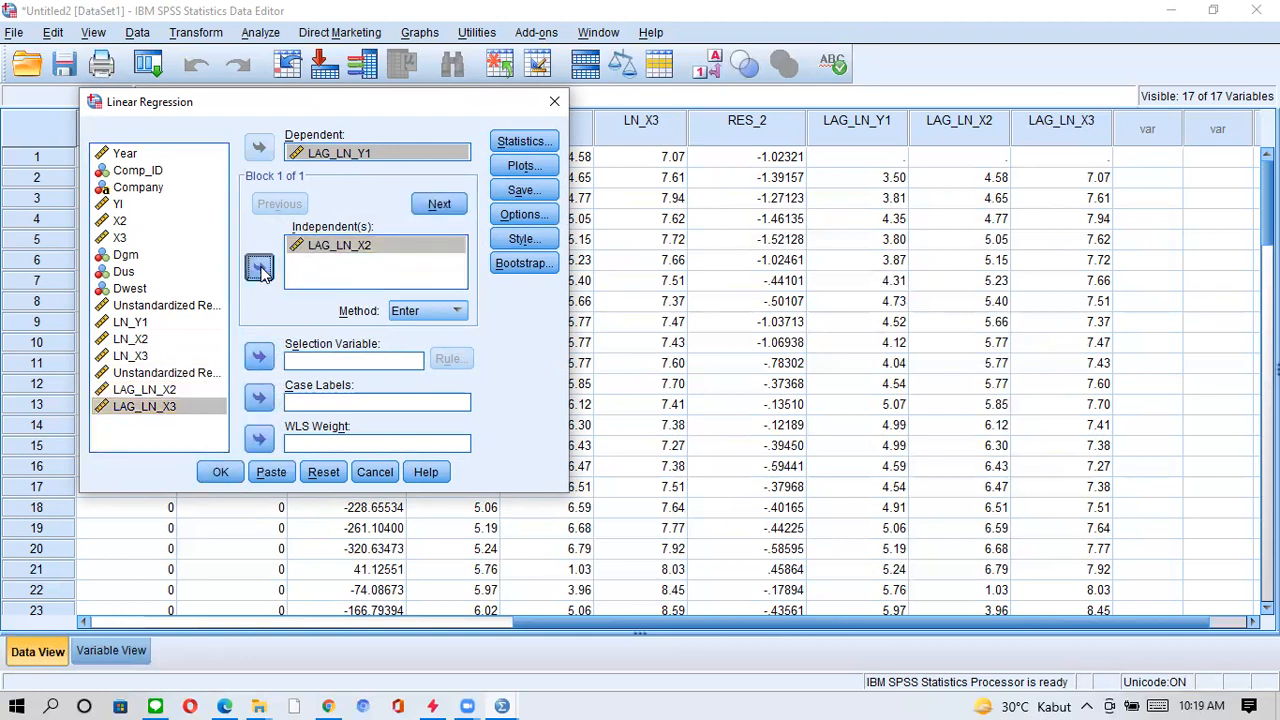
Run the regression on the lagged variables and return to the data editor to view the new residual column.
{"action": "left_click", "coordinate": [219, 473]}
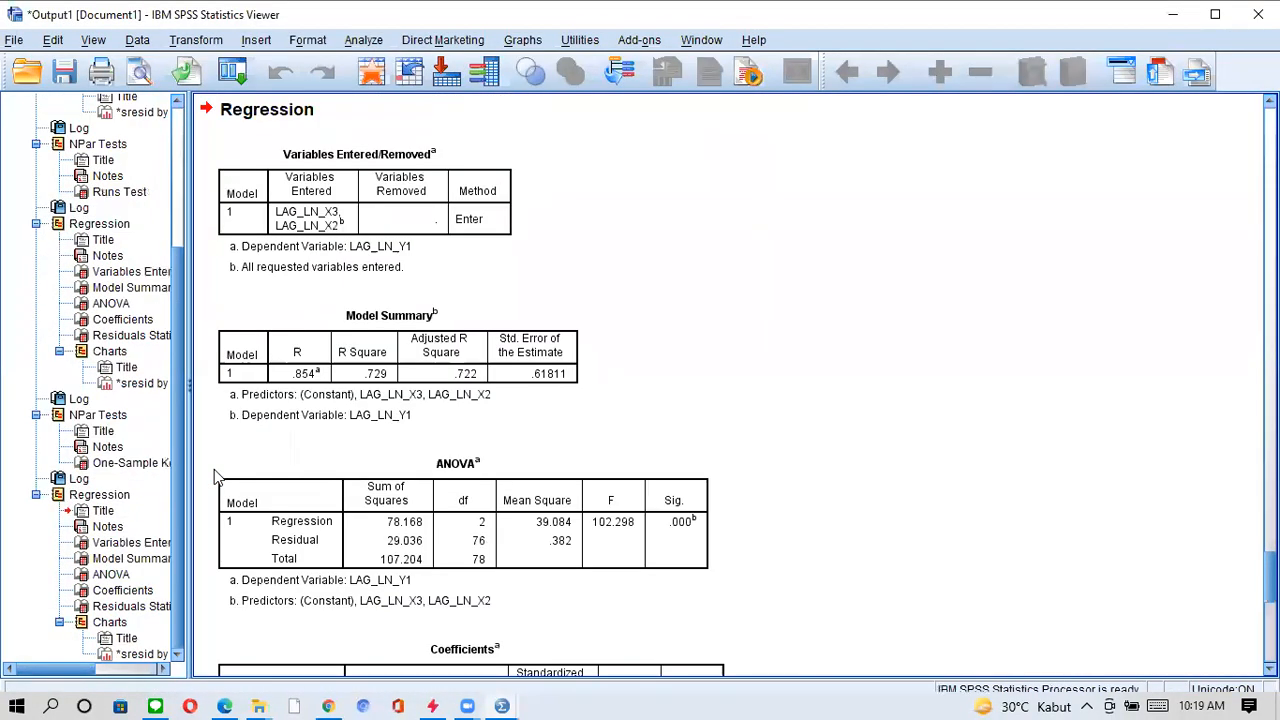
{"action": "left_click", "coordinate": [1173, 14]}
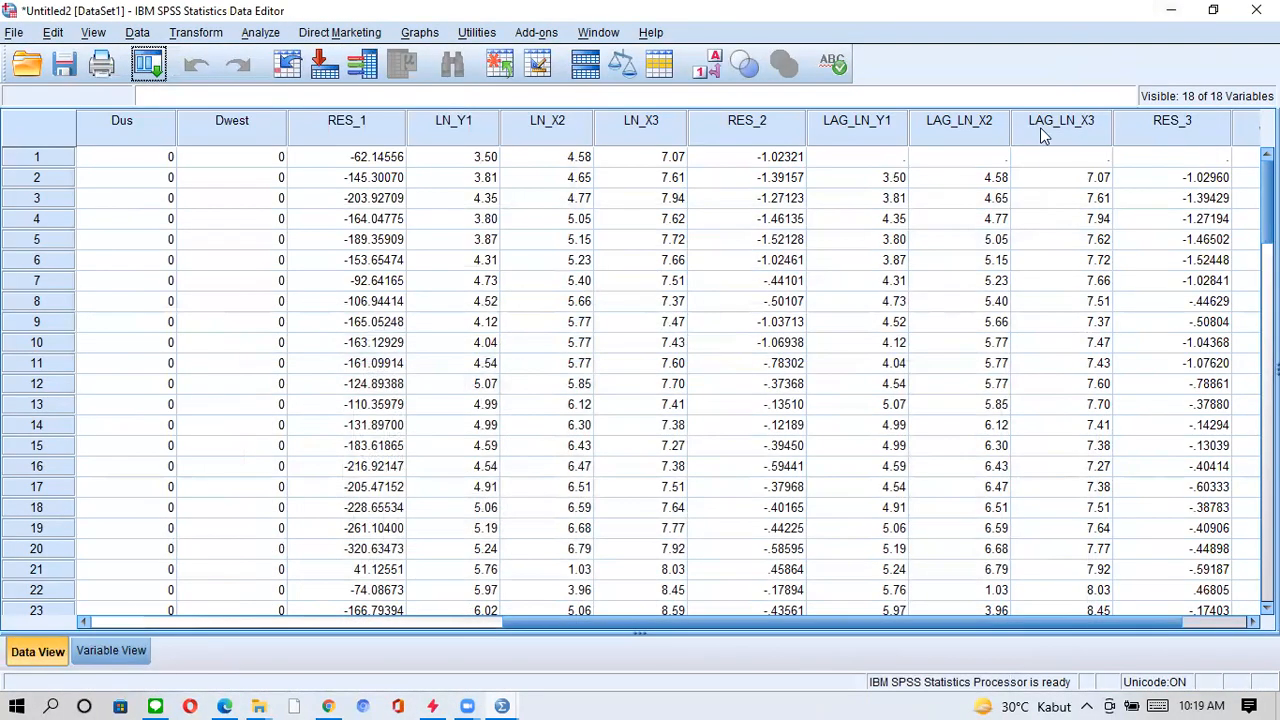
{"action": "scroll", "coordinate": [808, 542], "scroll_direction": "right", "scroll_amount": 2}
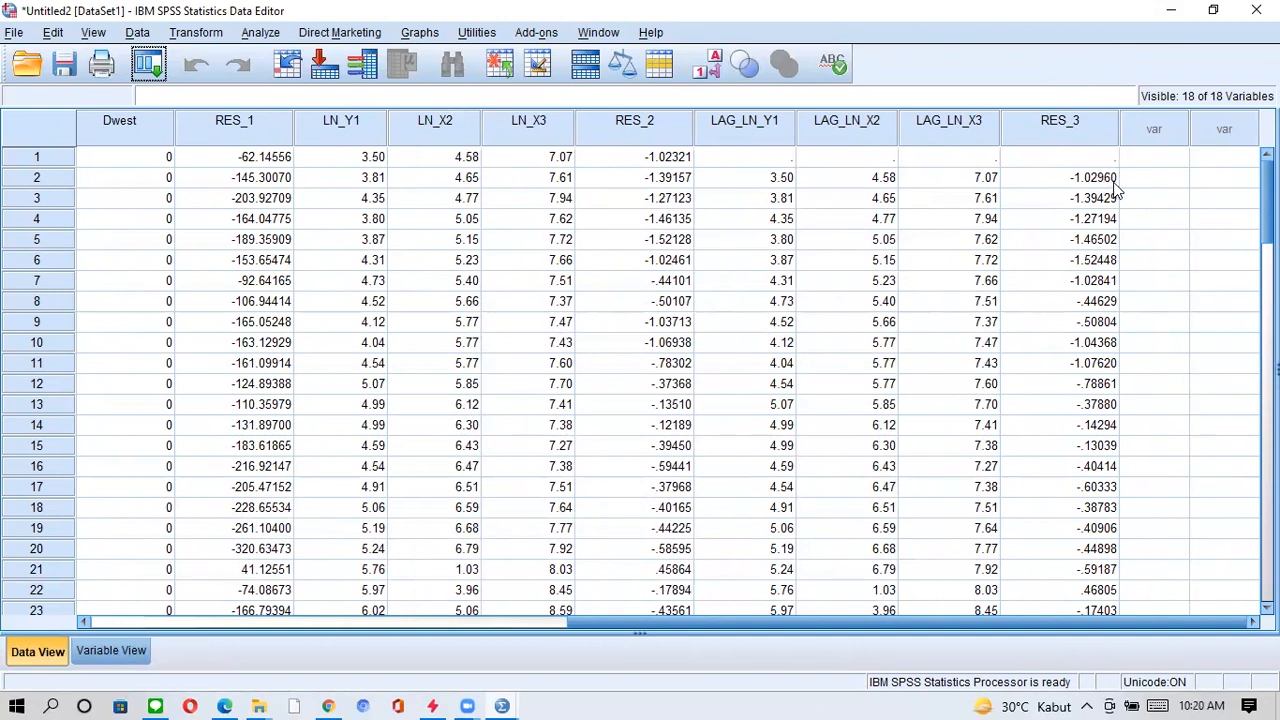
Start another computed variable and name its target LAG_RES3.
{"action": "left_click", "coordinate": [197, 33]}
{"action": "left_click", "coordinate": [210, 60]}
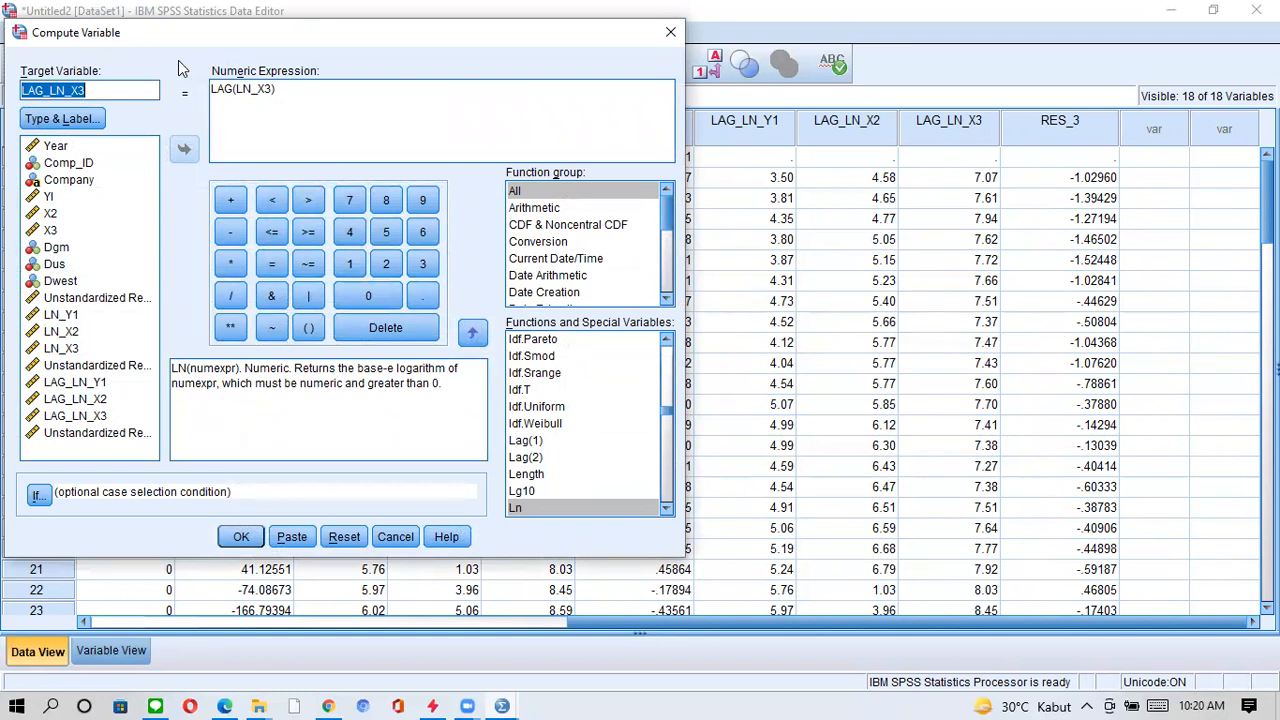
{"action": "left_click", "coordinate": [125, 87]}
{"action": "key", "text": "BackSpace"}
{"action": "key", "text": "BackSpace"}
{"action": "key", "text": "BackSpace"}
{"action": "key", "text": "BackSpace"}
{"action": "key", "text": "BackSpace"}
{"action": "key", "text": "BackSpace"}
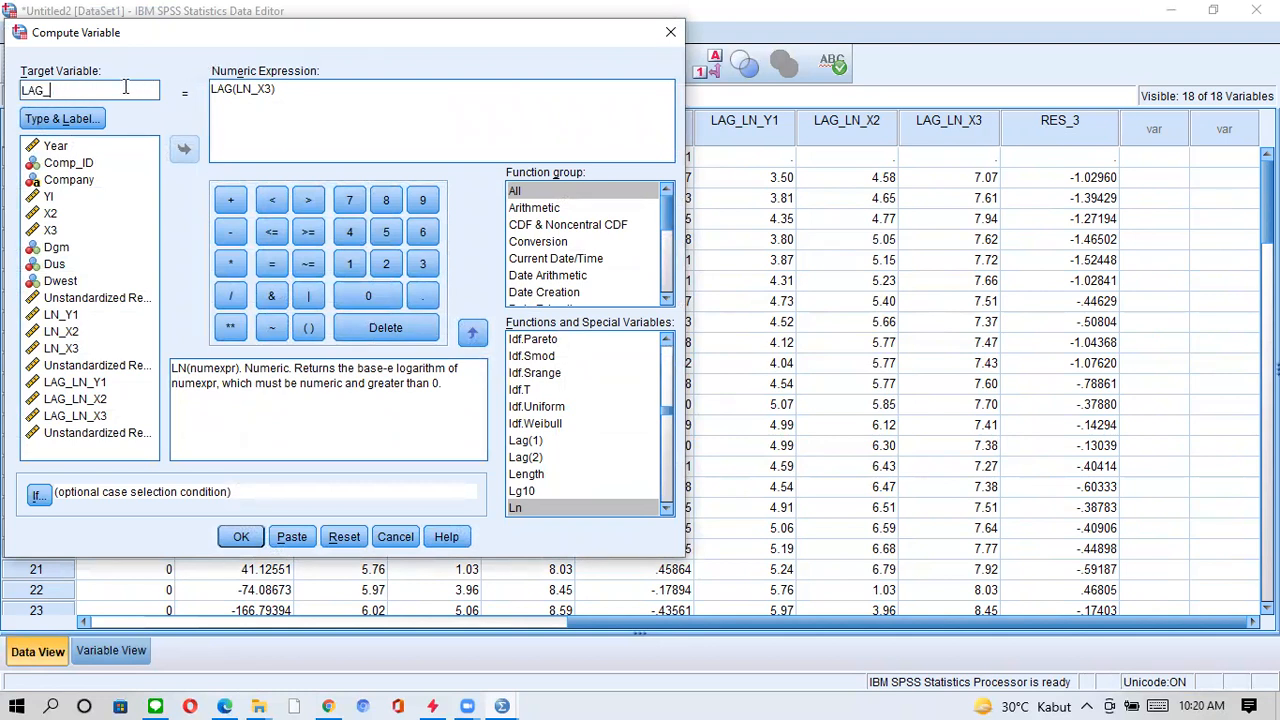
{"action": "type", "text": "_RES3"}
Compute LAG_RES3 with the expression LAG(RES_3) and return to the new column in the data editor.
{"action": "left_click", "coordinate": [272, 88]}
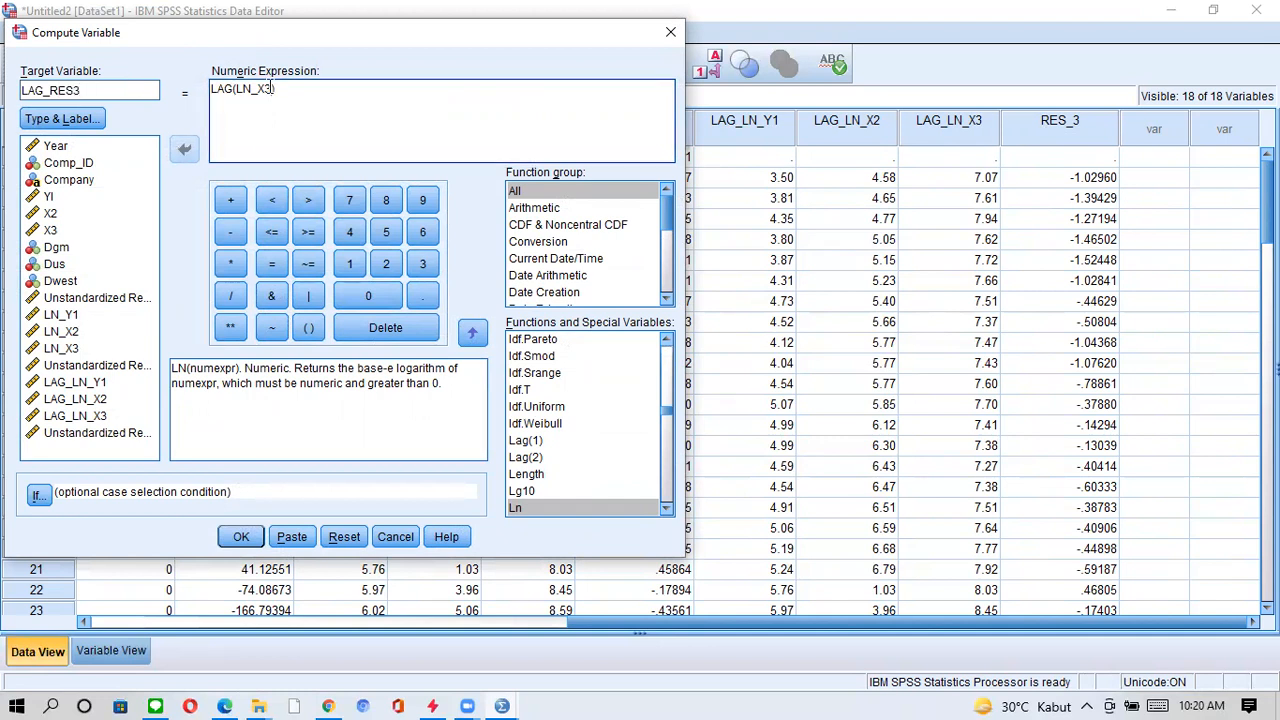
{"action": "key", "text": "BackSpace"}
{"action": "key", "text": "BackSpace"}
{"action": "key", "text": "BackSpace"}
{"action": "key", "text": "BackSpace"}
{"action": "key", "text": "BackSpace"}
{"action": "double_click", "coordinate": [89, 432]}
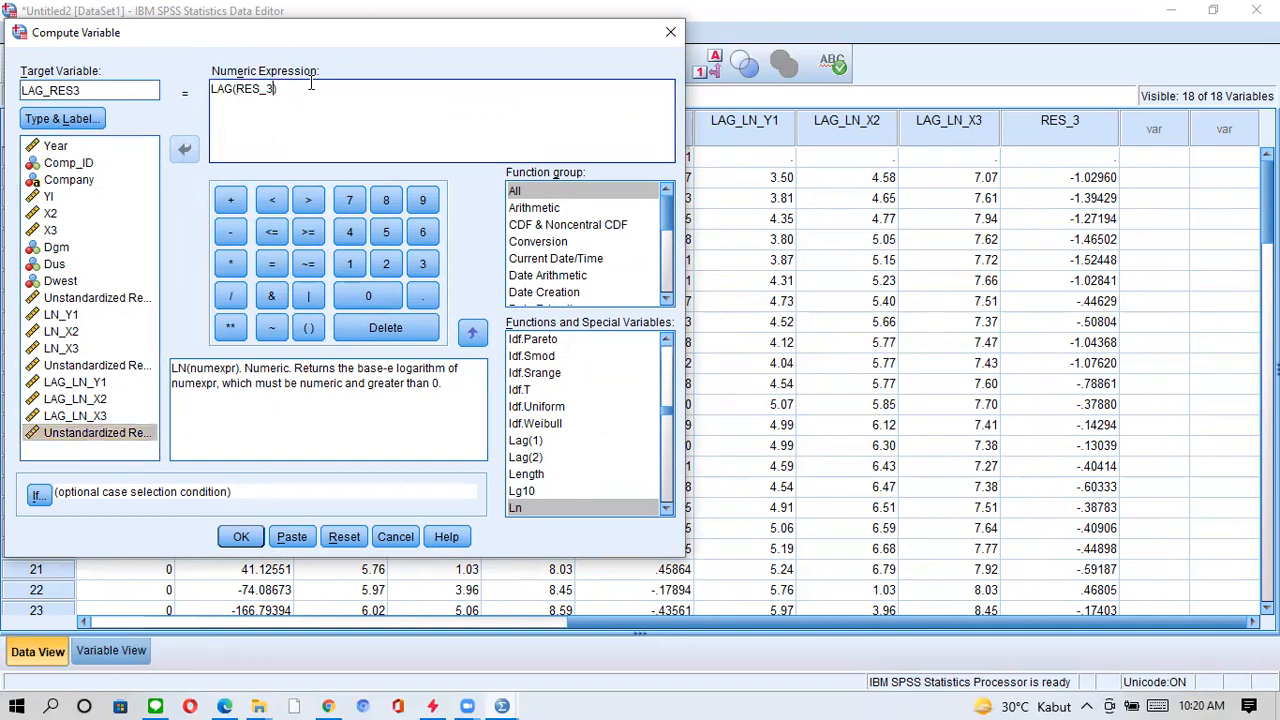
{"action": "left_click", "coordinate": [240, 537]}
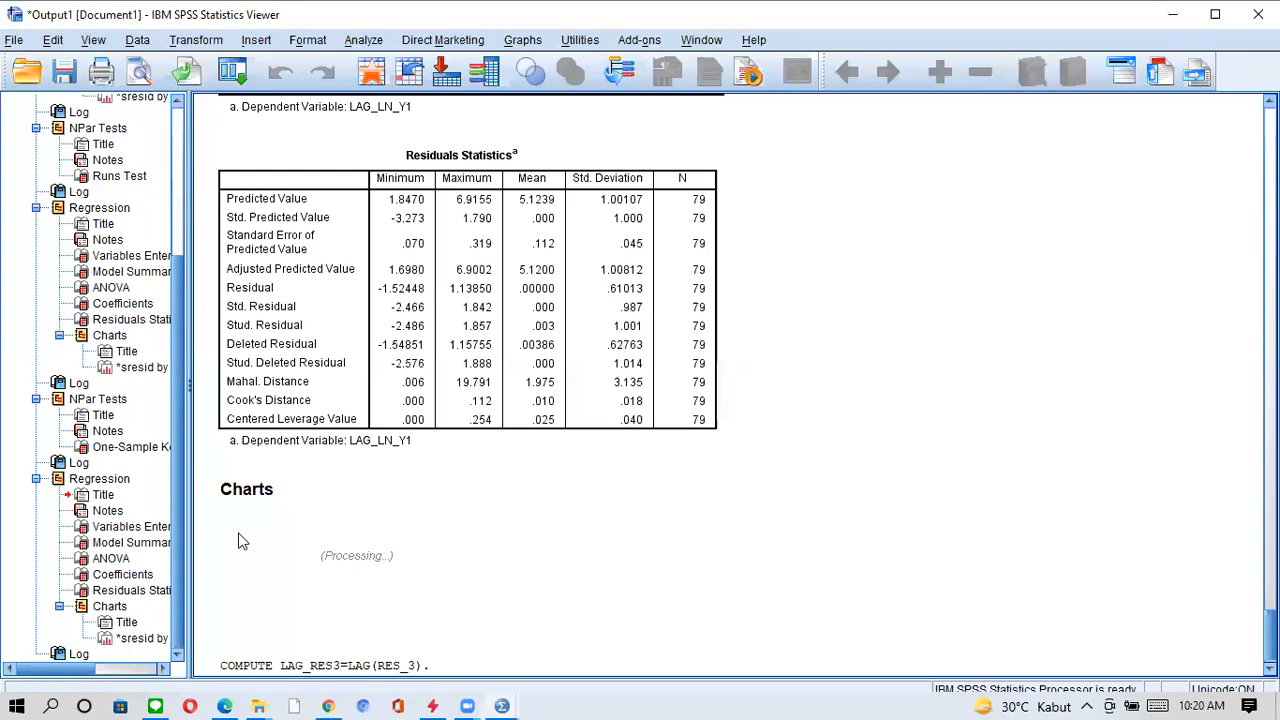
{"action": "left_click", "coordinate": [1173, 14]}
{"action": "scroll", "coordinate": [720, 548], "scroll_direction": "right", "scroll_amount": 3}
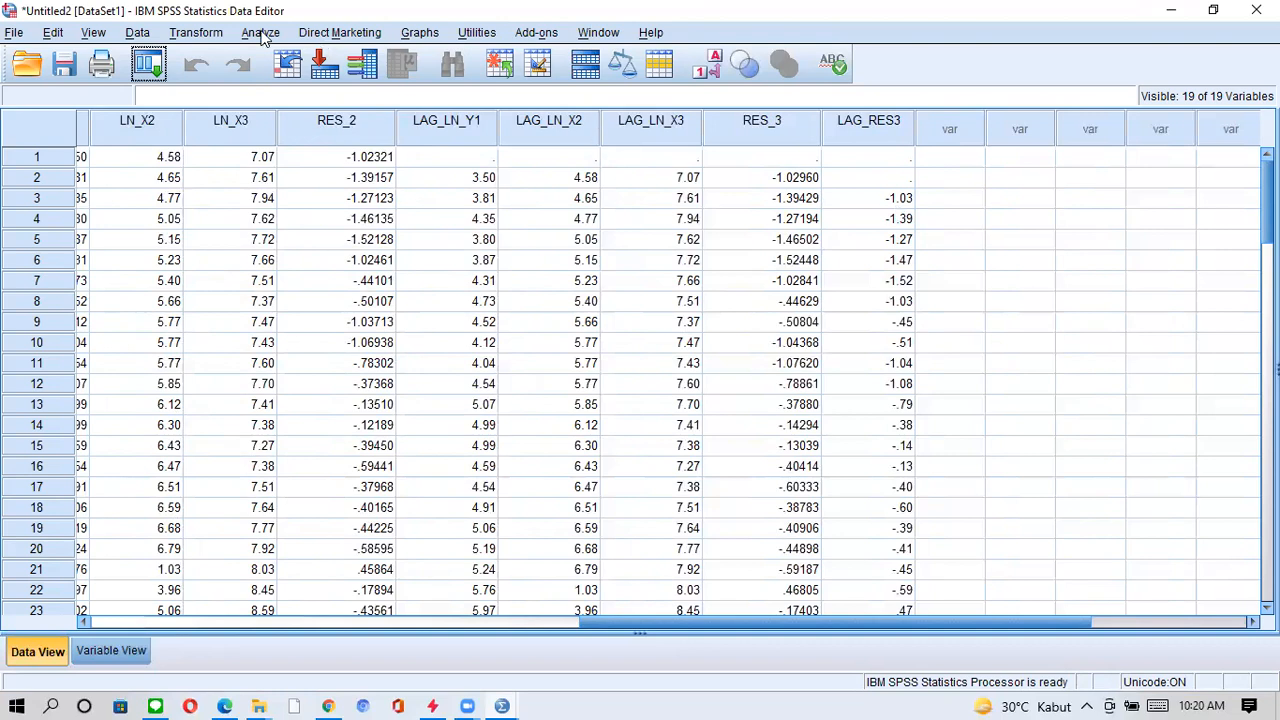
Reopen the linear regression setup and replace the dependent variable LAG_LN_Y1 with the unstandardized residual RES_3.
{"action": "left_click", "coordinate": [262, 34]}
{"action": "mouse_move", "coordinate": [366, 235]}
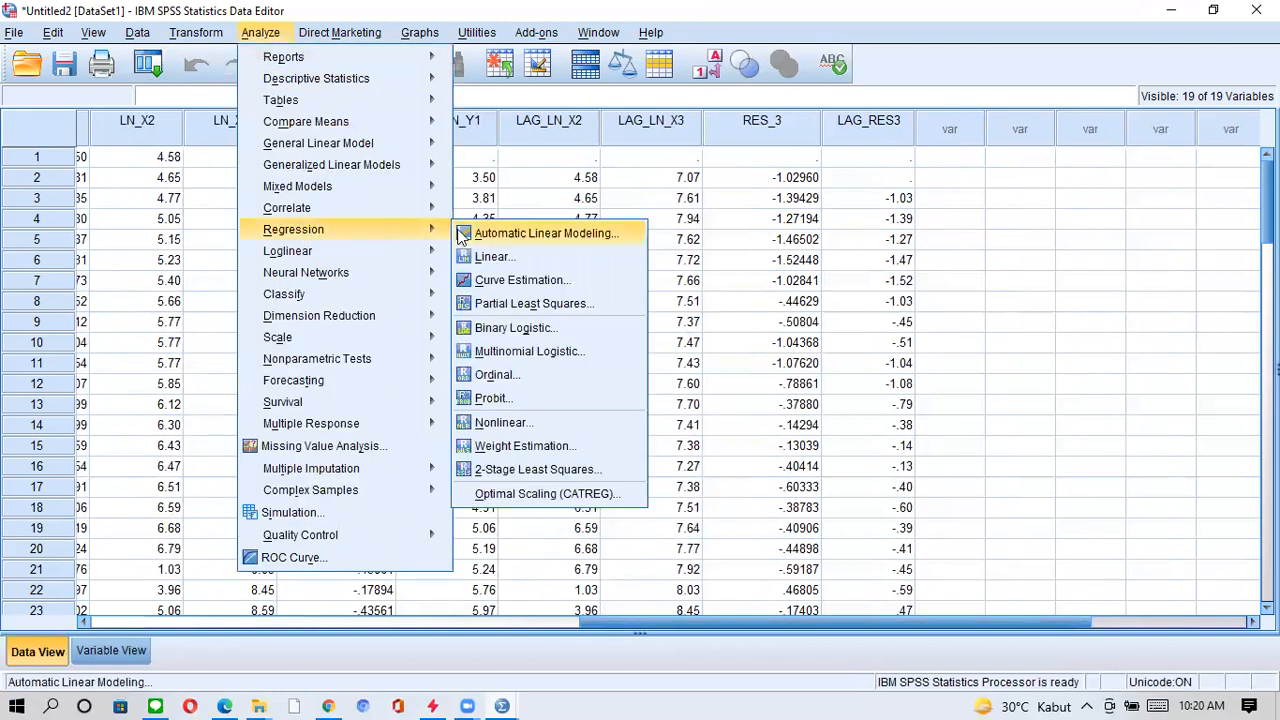
{"action": "left_click", "coordinate": [483, 258]}
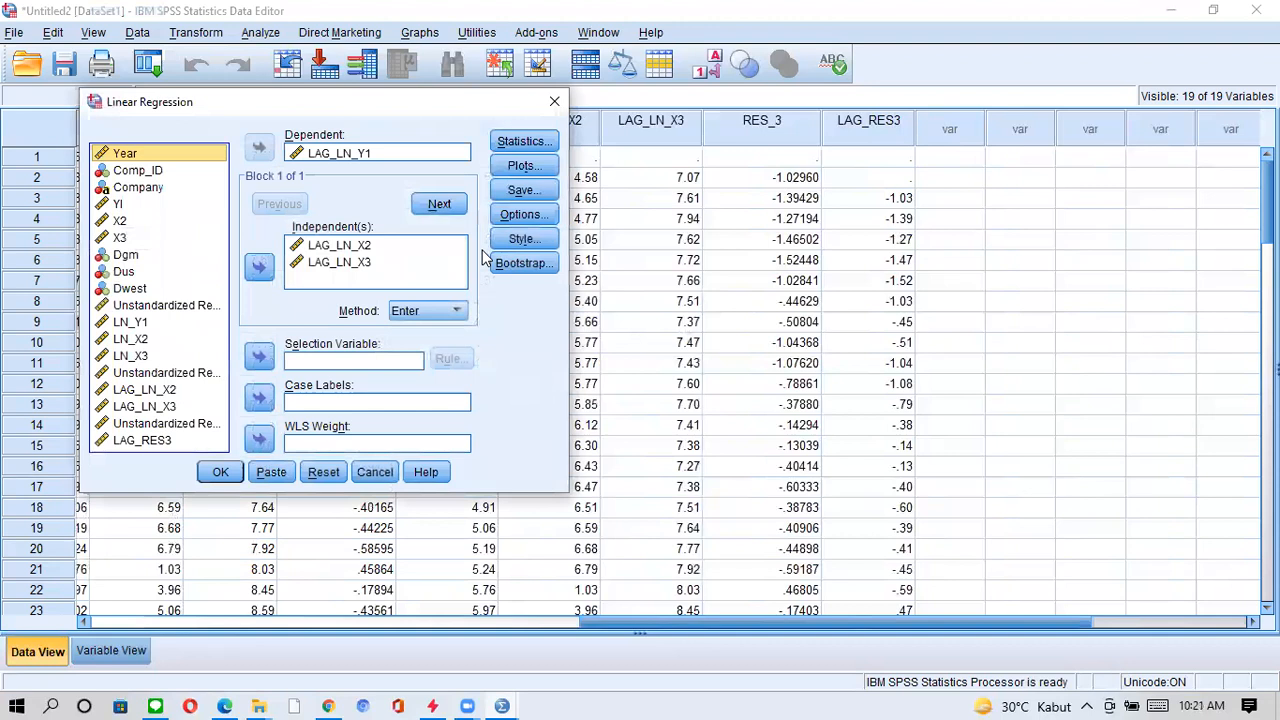
{"action": "left_click", "coordinate": [369, 152]}
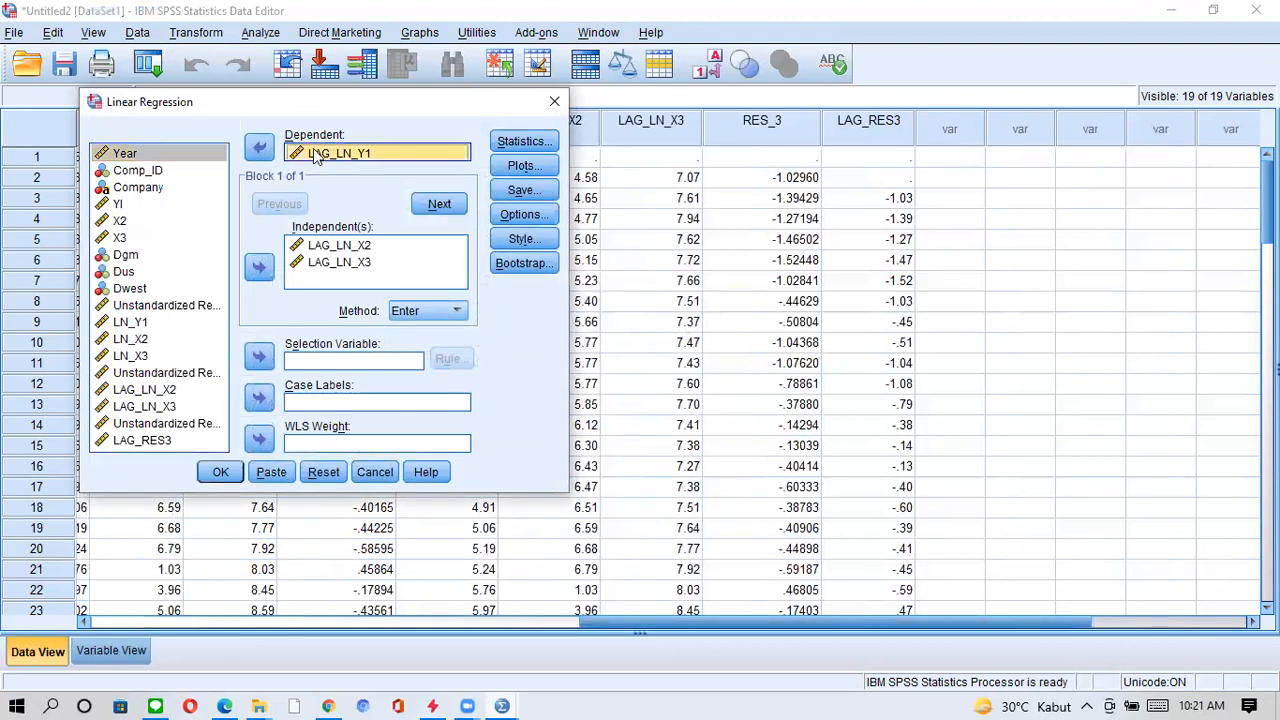
{"action": "left_click", "coordinate": [258, 148]}
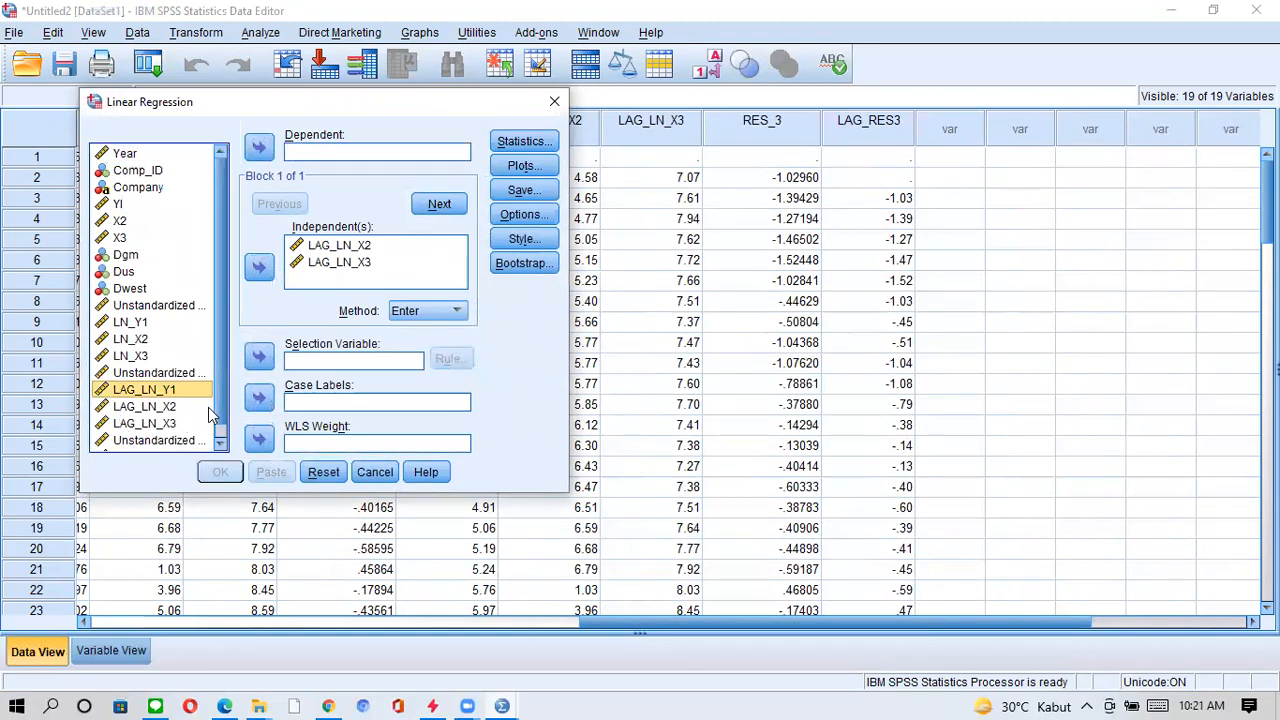
{"action": "scroll", "coordinate": [219, 431], "scroll_direction": "down", "scroll_amount": 1}
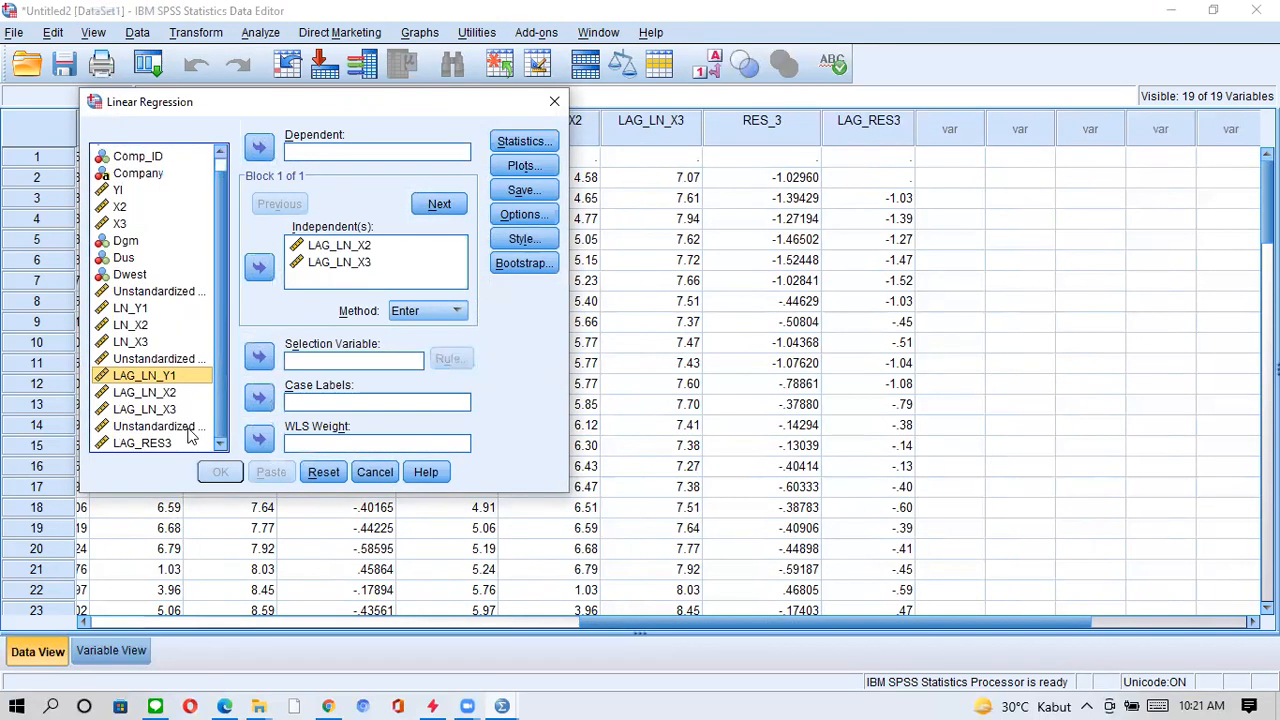
{"action": "left_click", "coordinate": [189, 428]}
{"action": "left_click", "coordinate": [263, 150]}
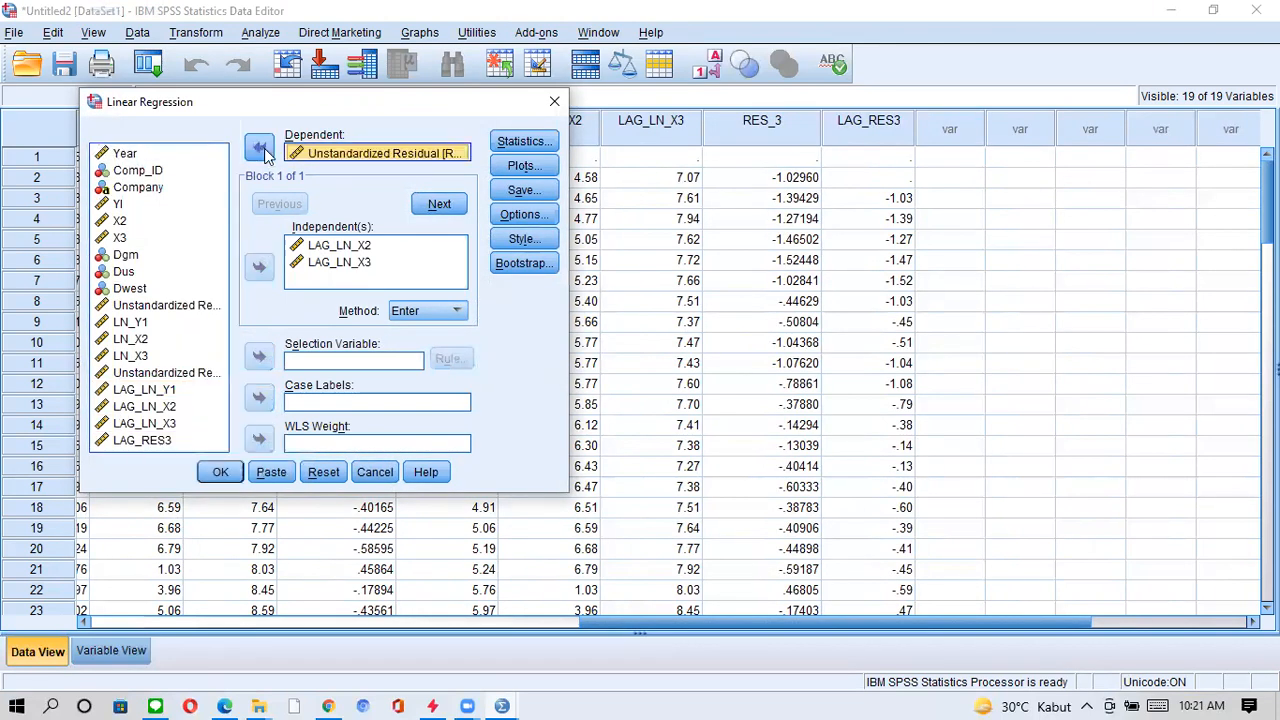
Replace the independent variables LAG_LN_X2 and LAG_LN_X3 with LAG_RES3.
{"action": "left_click", "coordinate": [334, 246]}
{"action": "key", "text": "ctrl+a"}
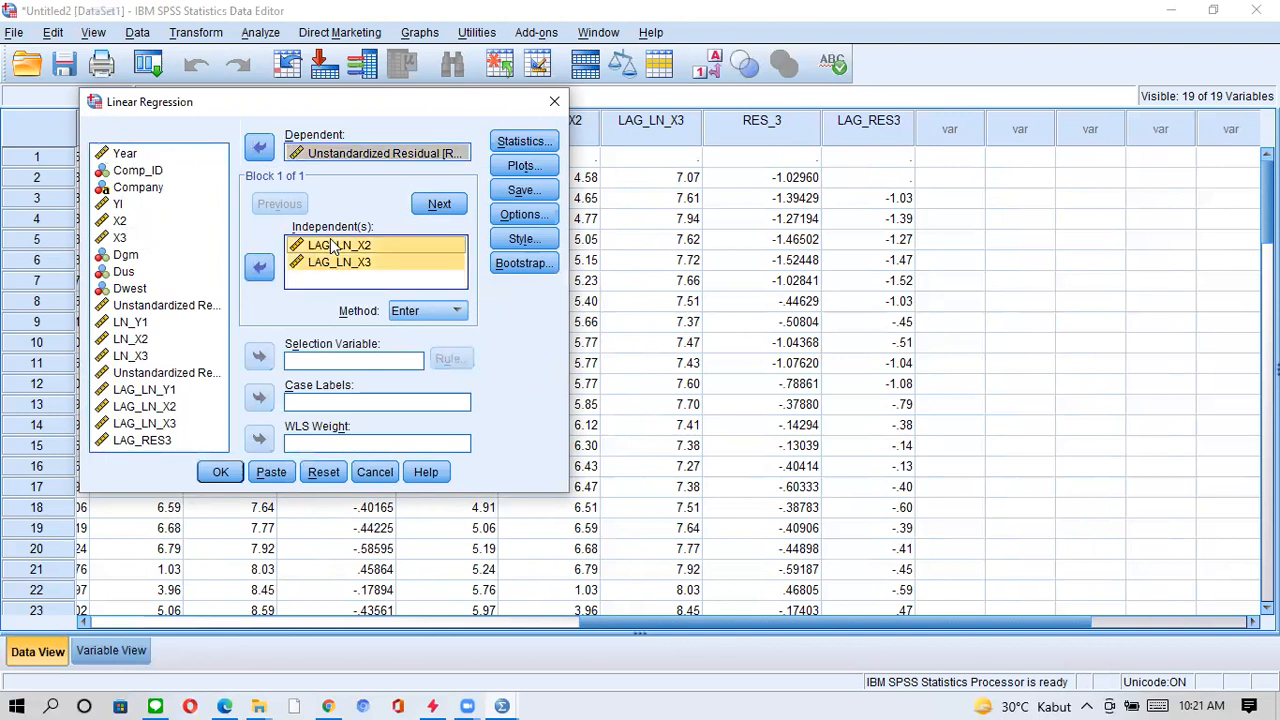
{"action": "left_click", "coordinate": [260, 270]}
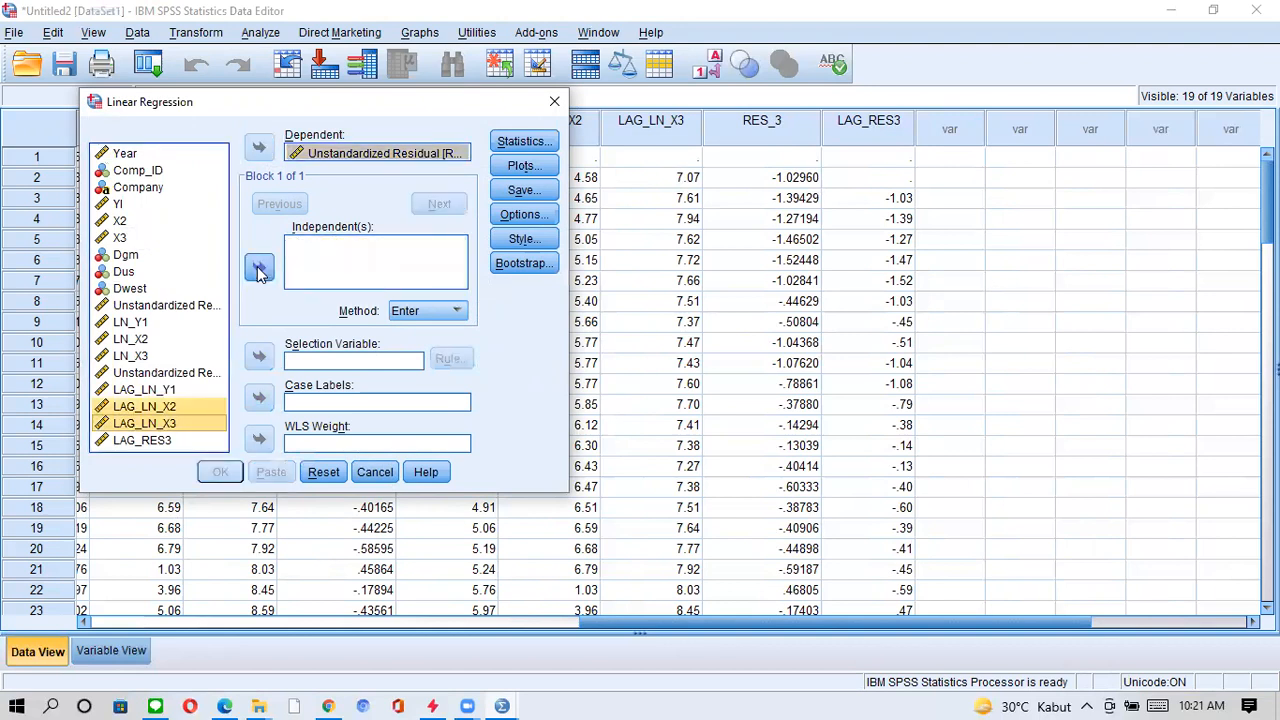
{"action": "left_click", "coordinate": [165, 440]}
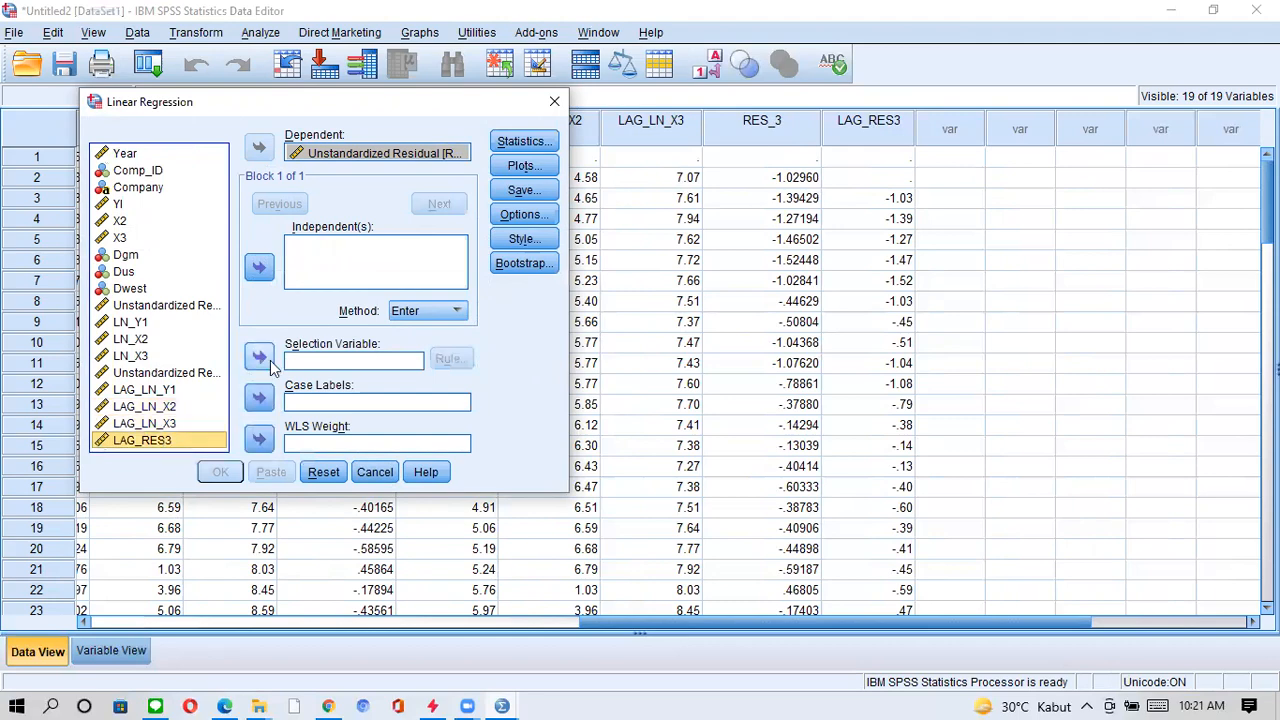
{"action": "left_click", "coordinate": [259, 267]}
Run the residual regression and read the unstandardized coefficient of LAG_RES3 before returning to the data editor.
{"action": "left_click", "coordinate": [220, 473]}
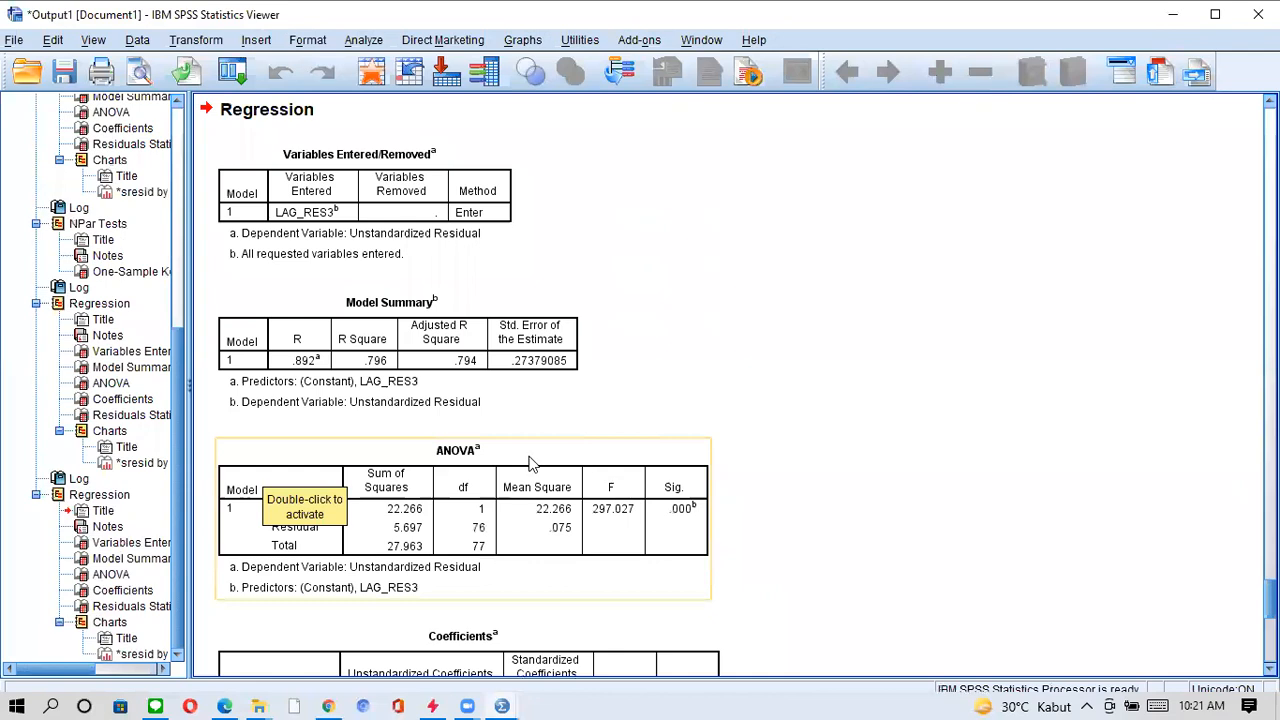
{"action": "left_click_drag", "start_coordinate": [1269, 600], "coordinate": [1269, 604]}
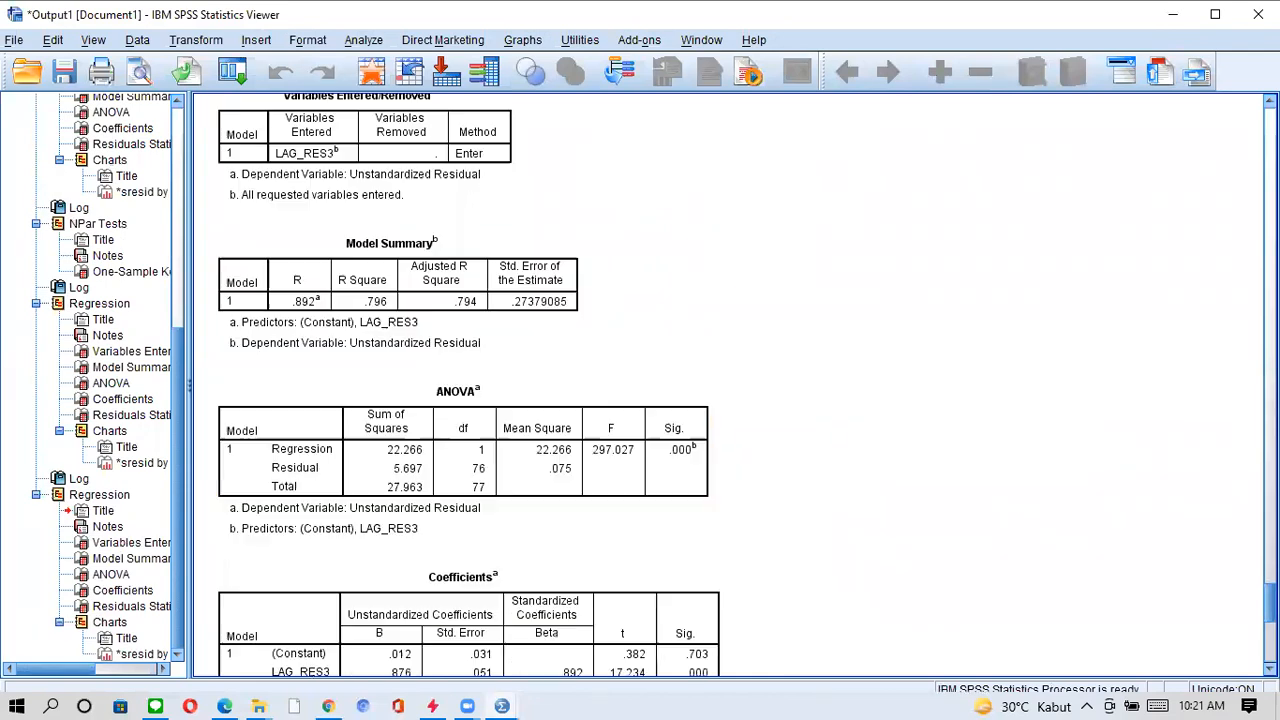
{"action": "scroll", "coordinate": [738, 385], "scroll_direction": "down", "scroll_amount": 3}
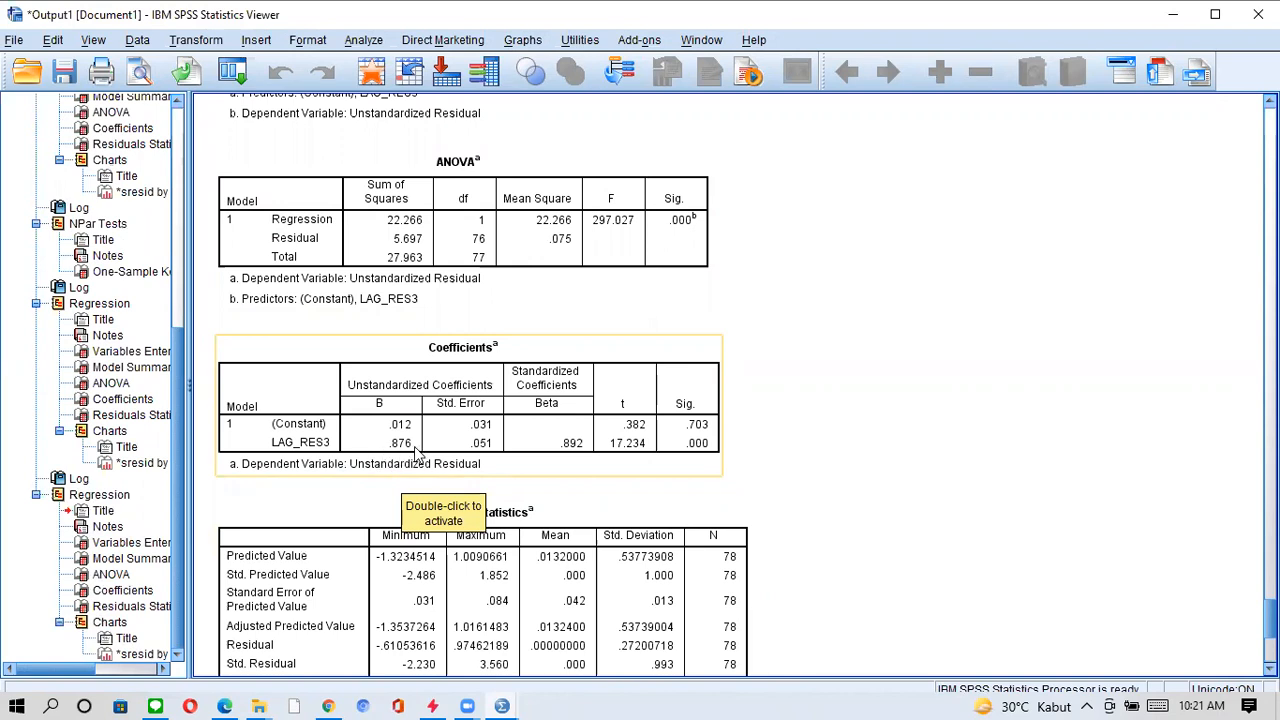
{"action": "left_click", "coordinate": [1170, 15]}
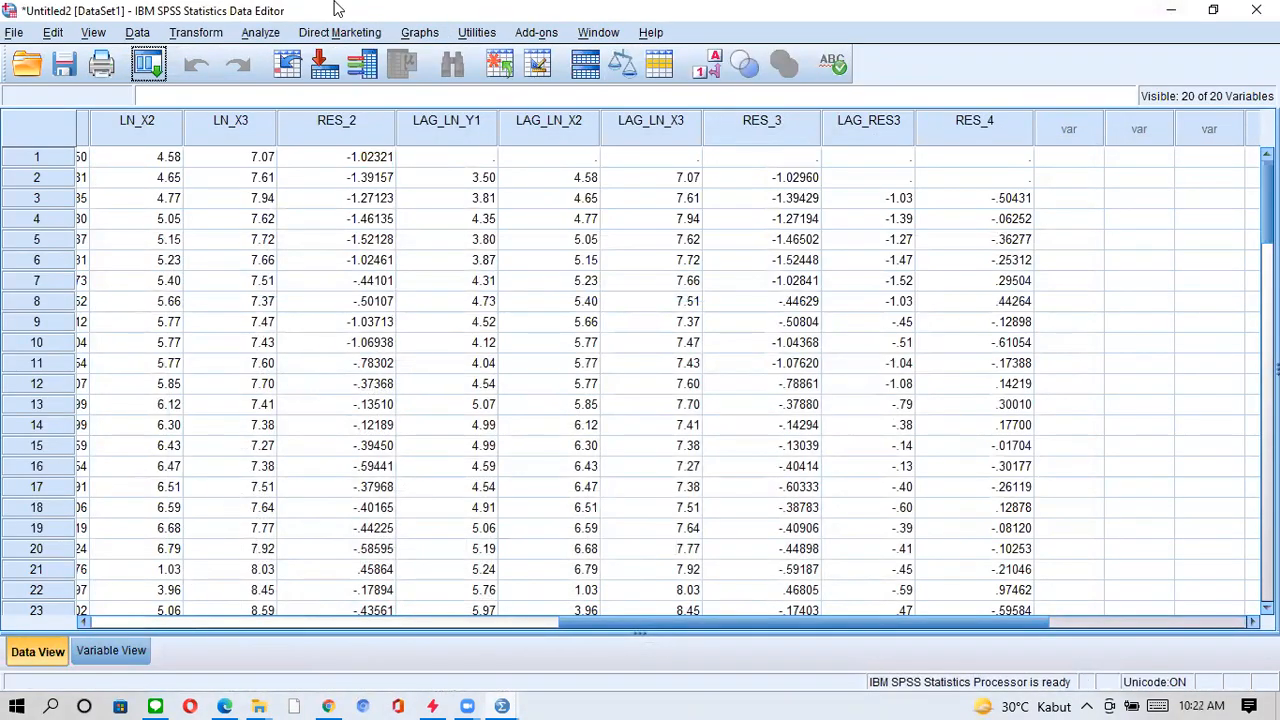
Start a new computed variable and name its target LN_Y@.
{"action": "left_click", "coordinate": [218, 33]}
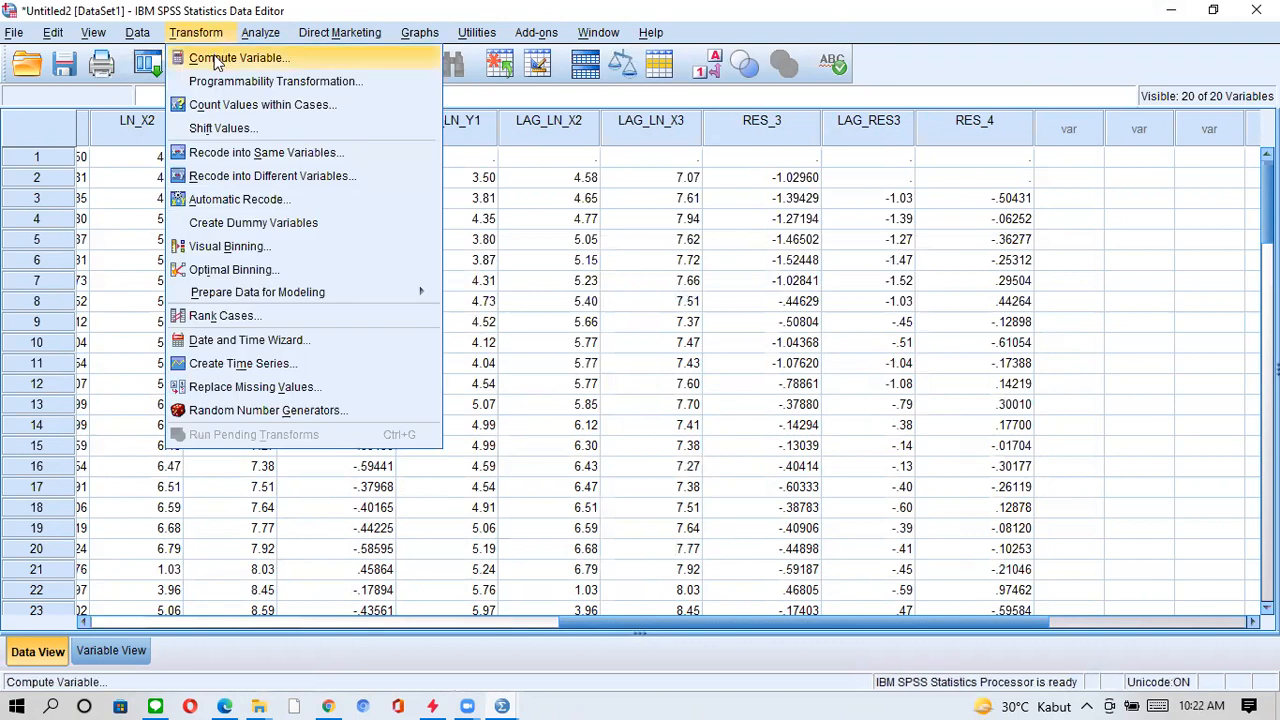
{"action": "left_click", "coordinate": [216, 60]}
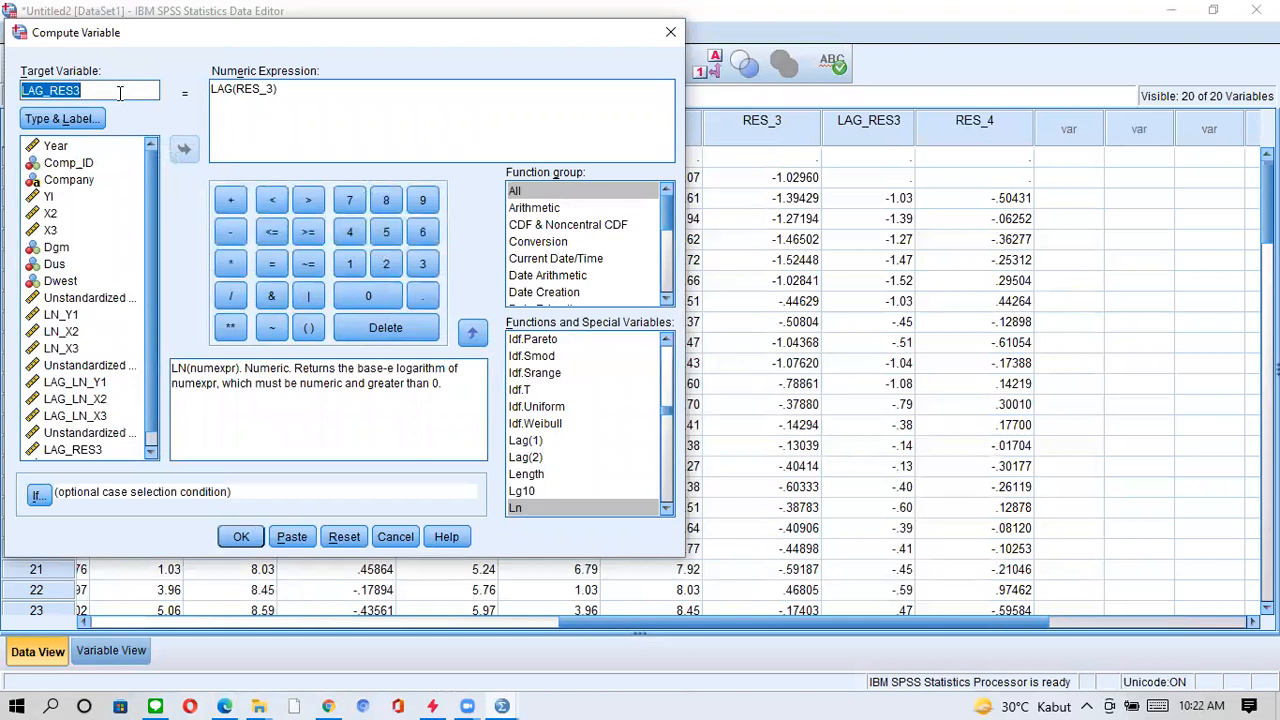
{"action": "key", "text": "BackSpace"}
{"action": "type", "text": "LN"}
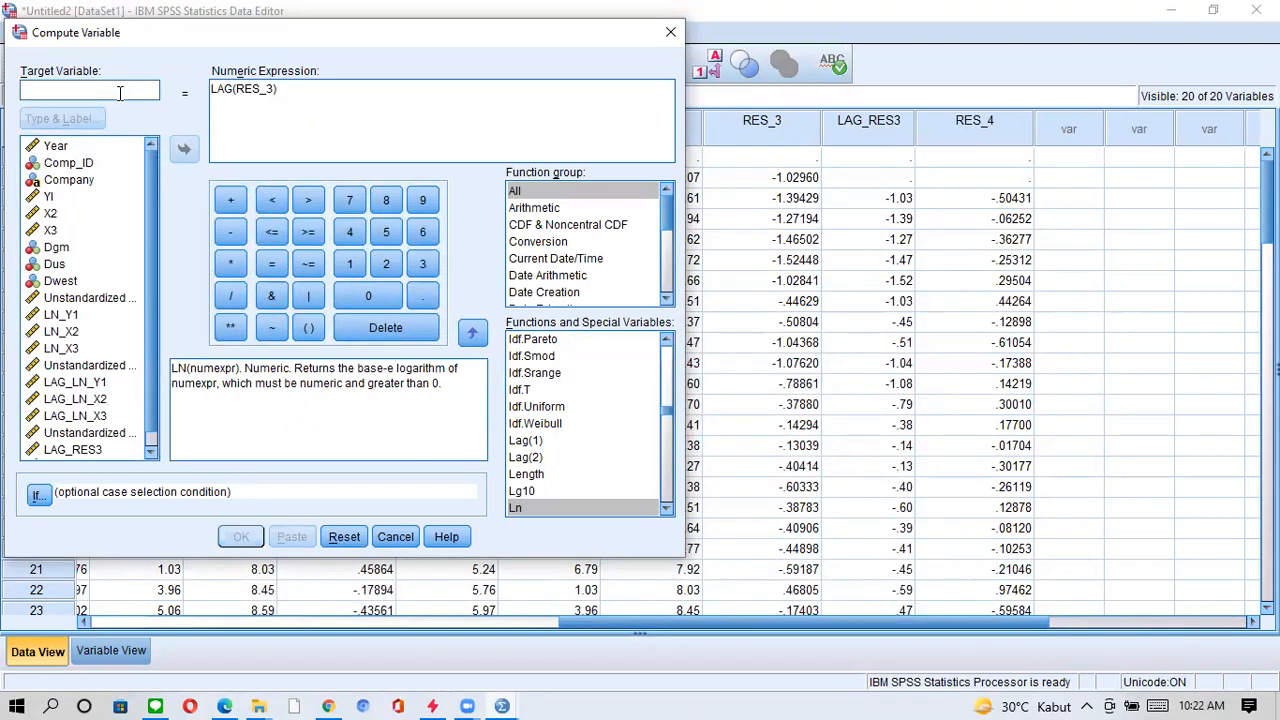
{"action": "type", "text": "_"}
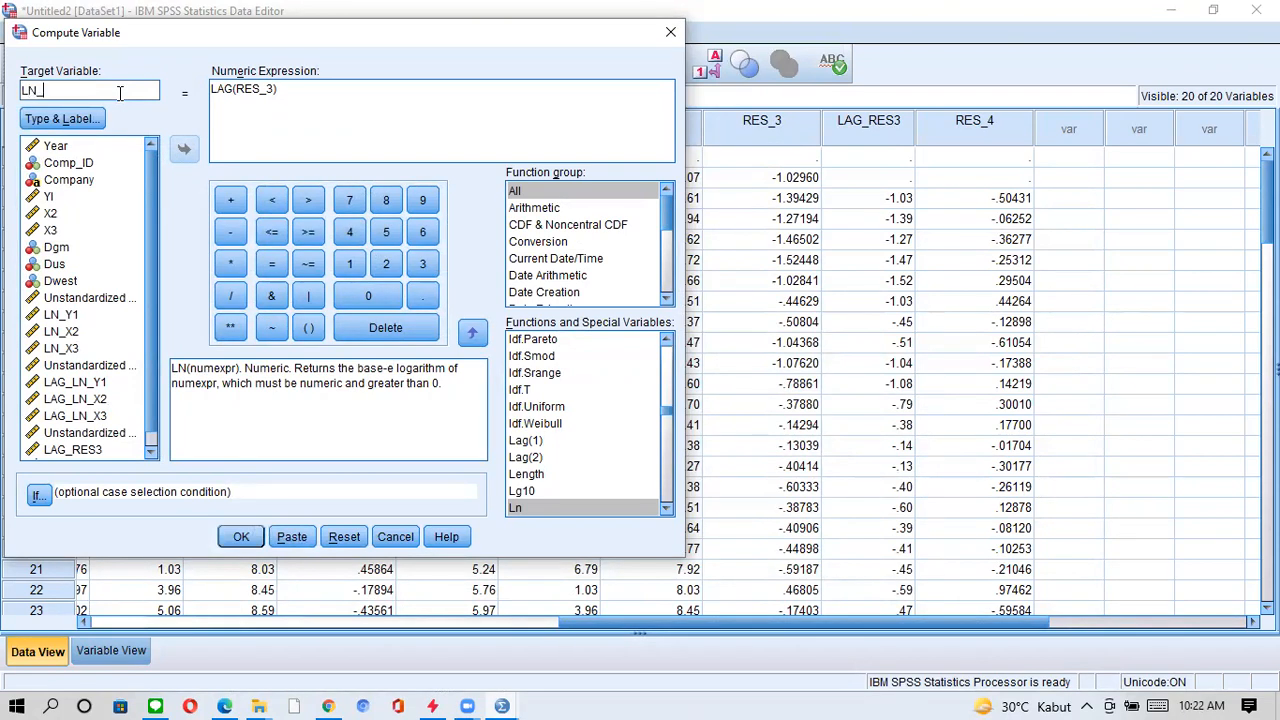
{"action": "type", "text": "Y@"}
Replace the expression with LN_Y1 - 0.876 * LAG_LN_Y1 and compute the LN_Y@ variable.
{"action": "left_click_drag", "start_coordinate": [301, 90], "coordinate": [205, 90]}
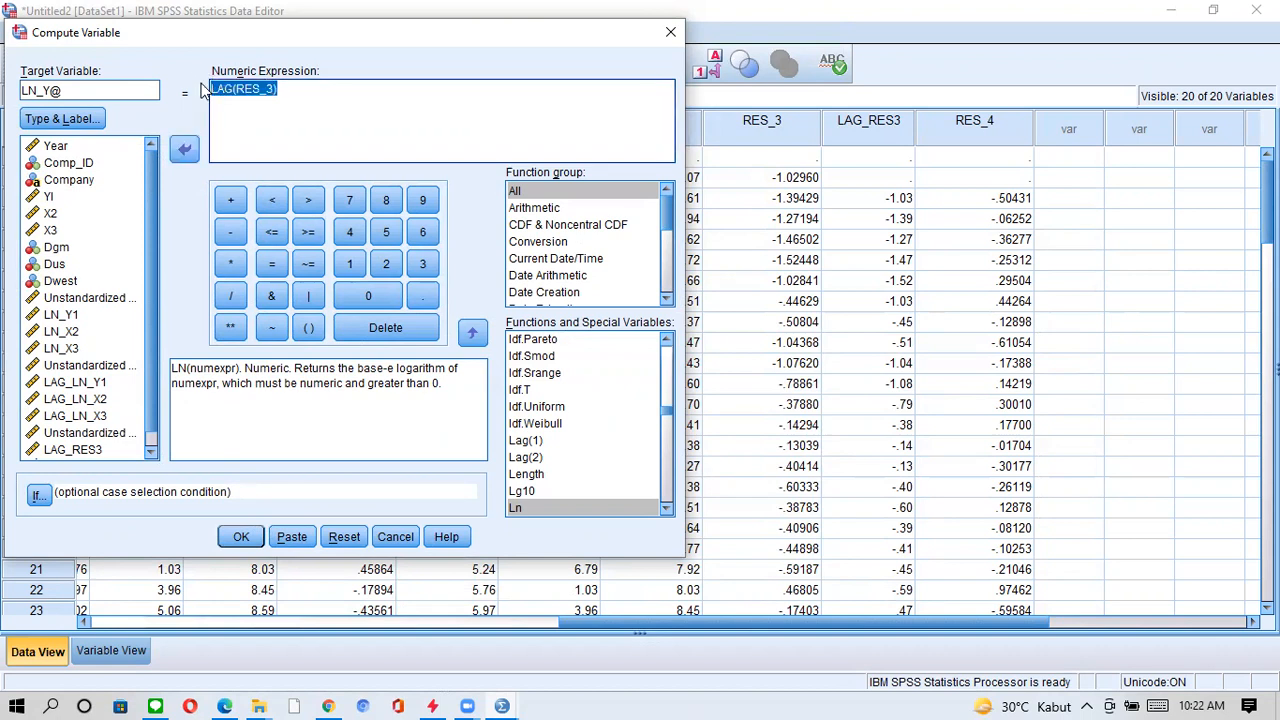
{"action": "key", "text": "BackSpace"}
{"action": "type", "text": "LN_Y1"}
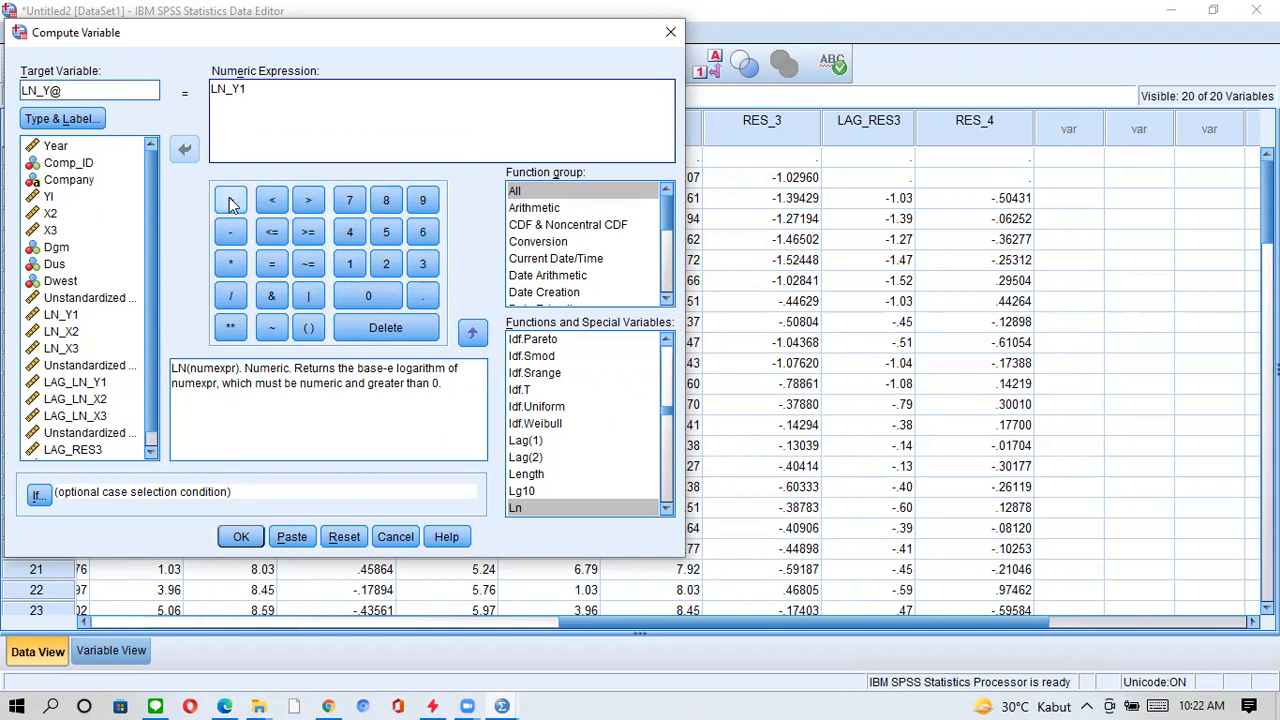
{"action": "left_click", "coordinate": [229, 236]}
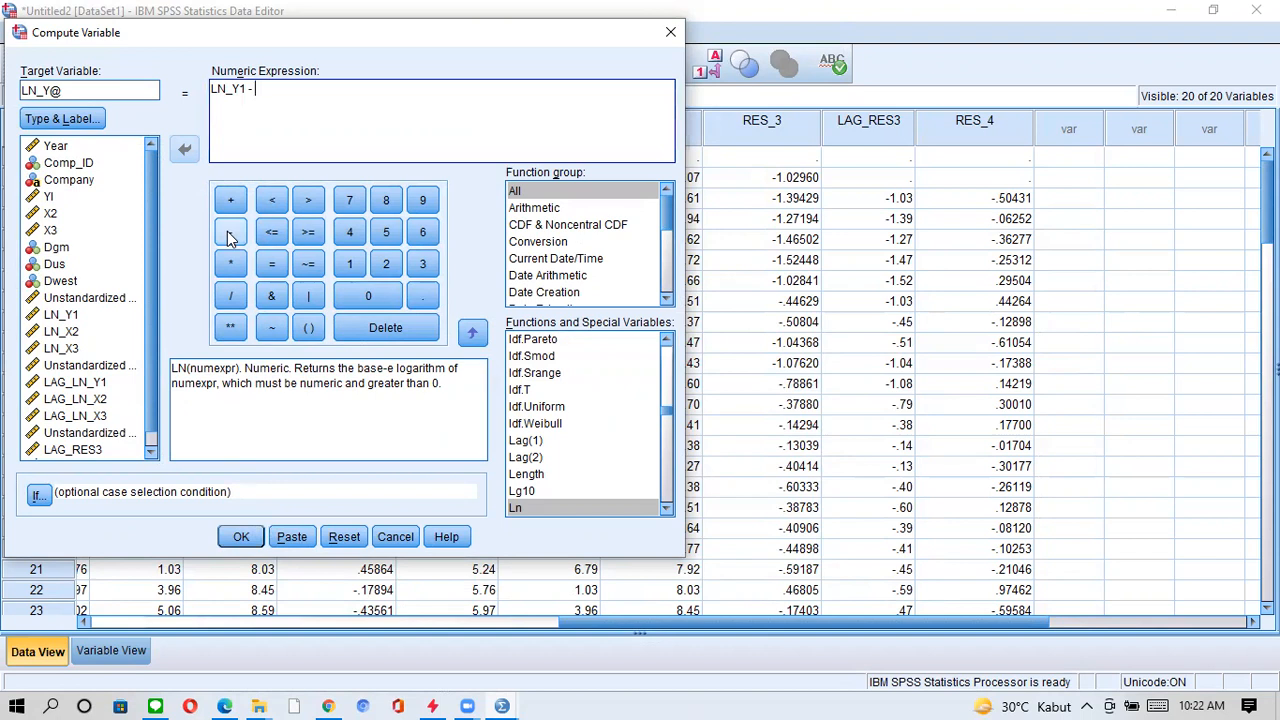
{"action": "type", "text": "0.876"}
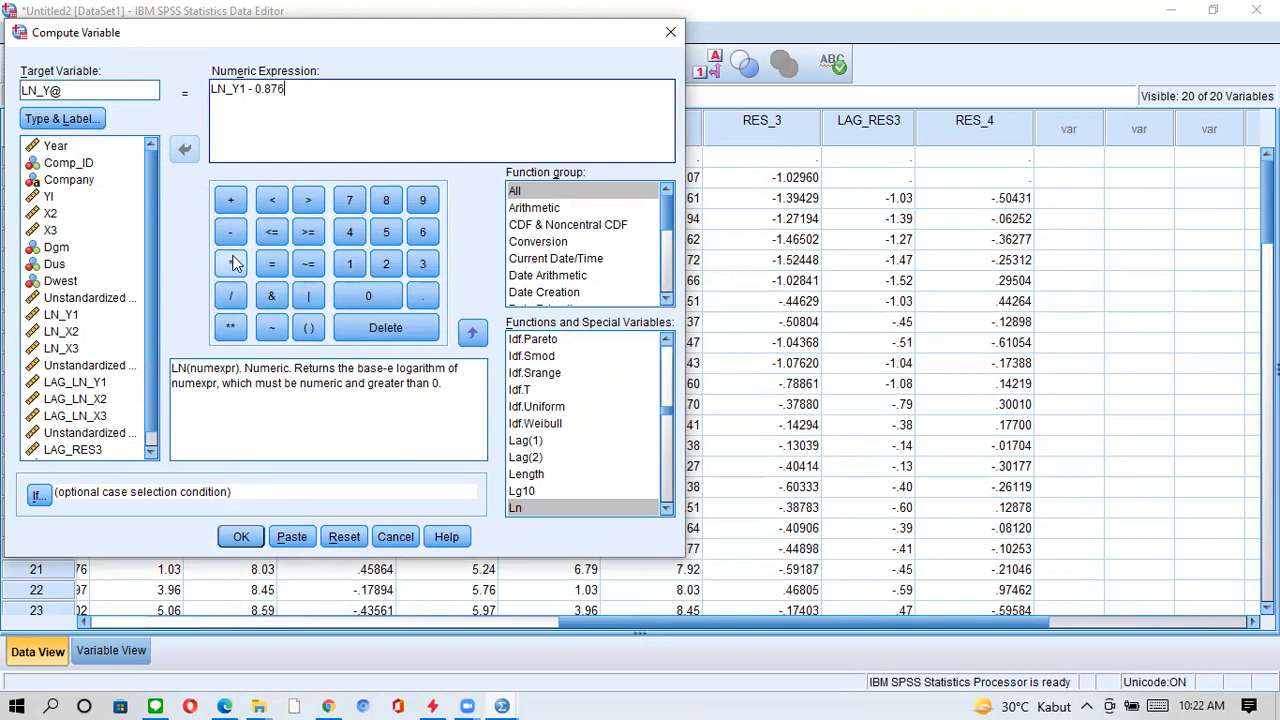
{"action": "type", "text": "LAG_LN_Y1"}
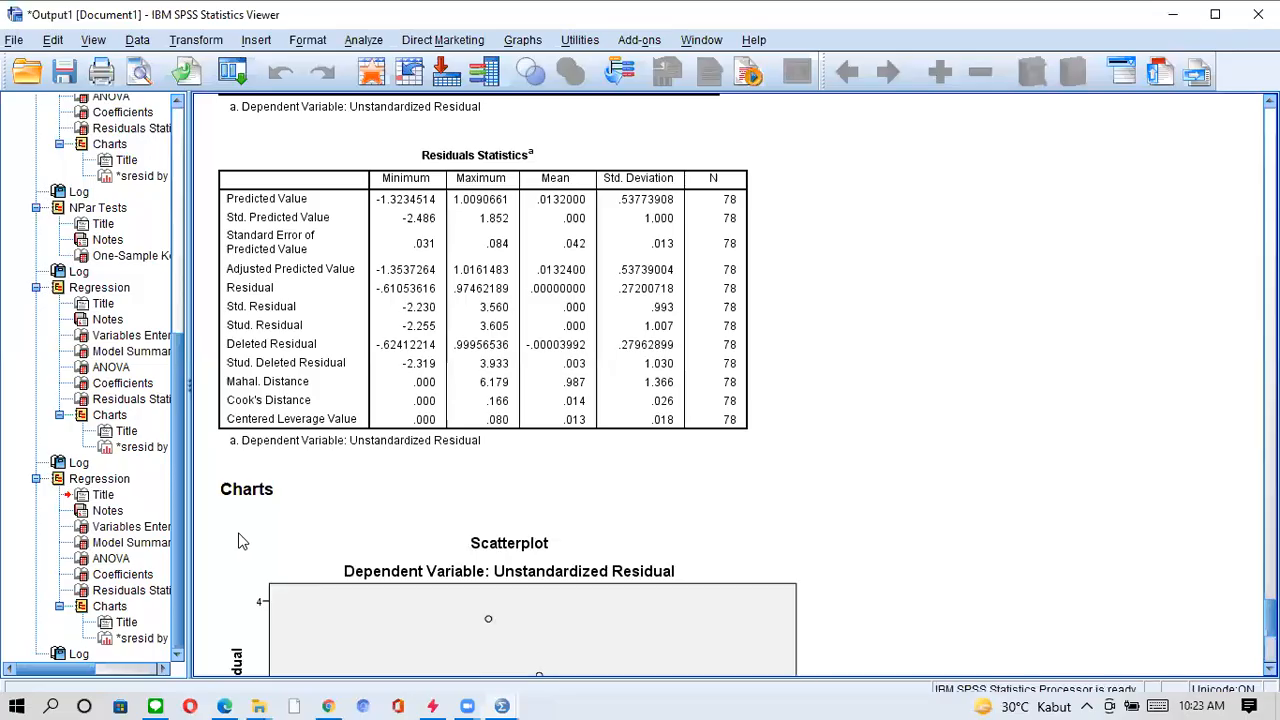
Return to the data editor and start a new computed variable with the target name LN_X2@.
{"action": "left_click", "coordinate": [1165, 17]}
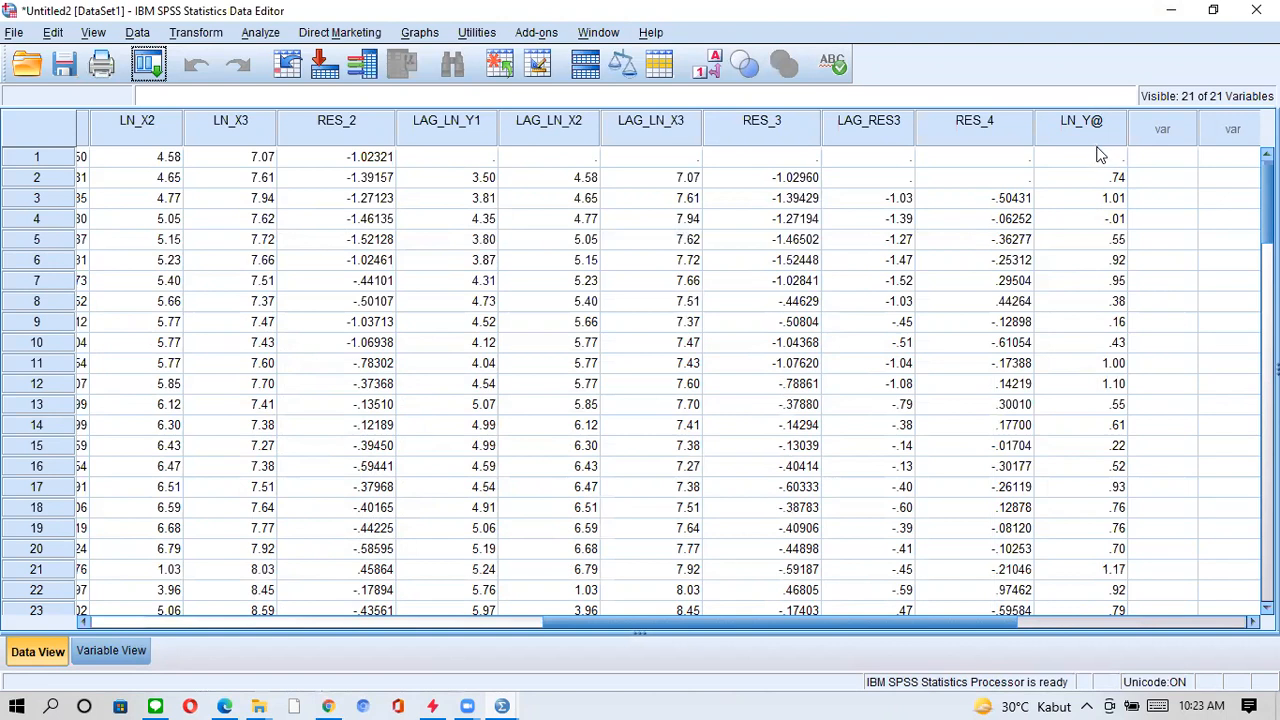
{"action": "left_click", "coordinate": [203, 36]}
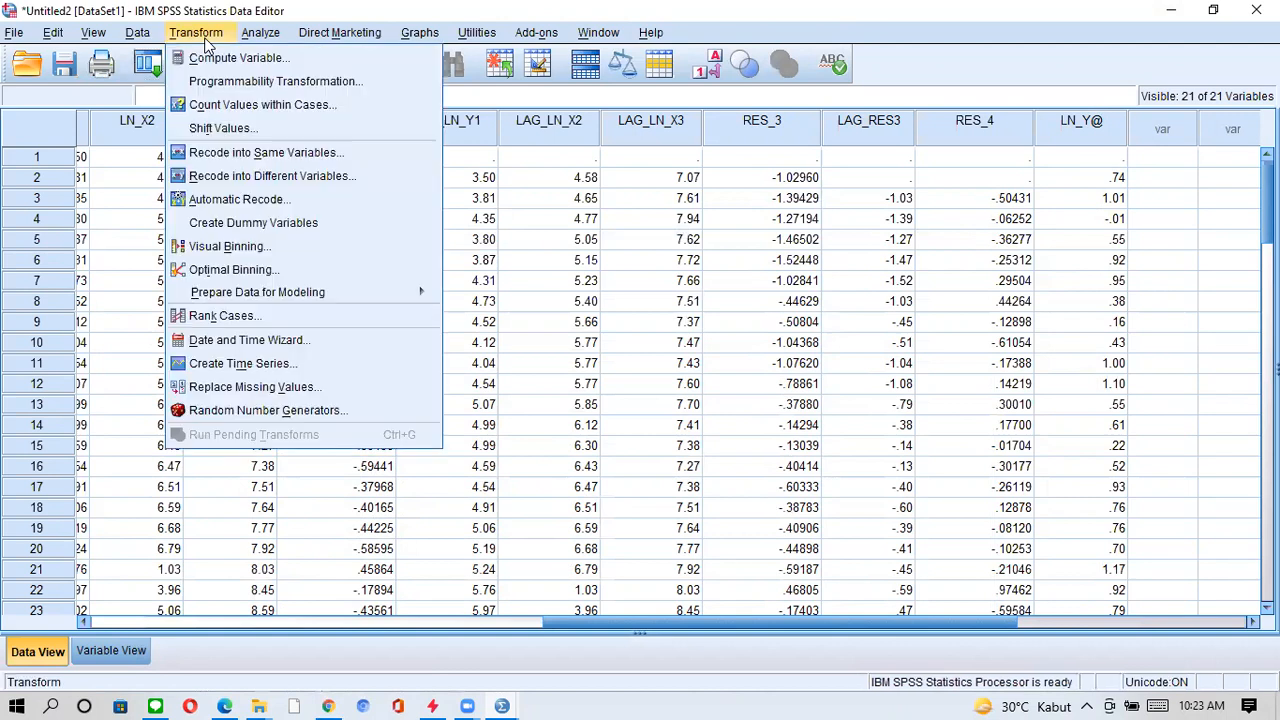
{"action": "left_click", "coordinate": [206, 58]}
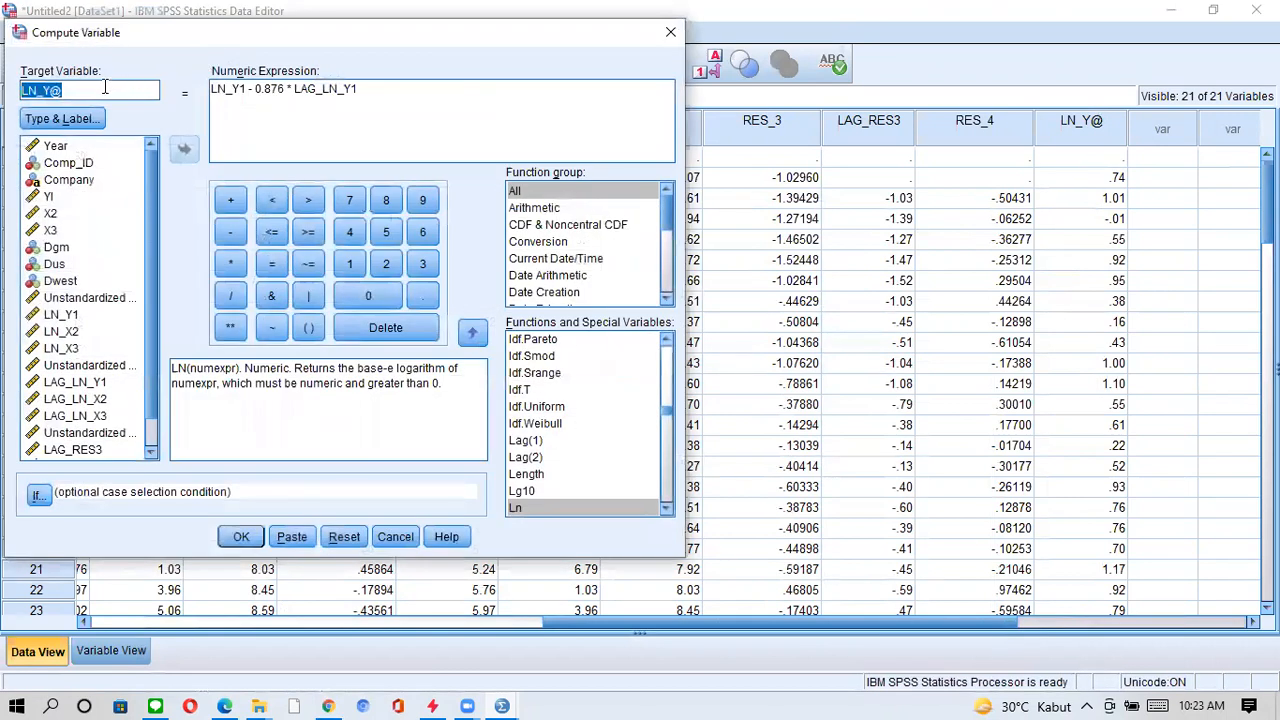
{"action": "left_click", "coordinate": [50, 90]}
{"action": "key", "text": "BackSpace"}
{"action": "type", "text": "X2"}
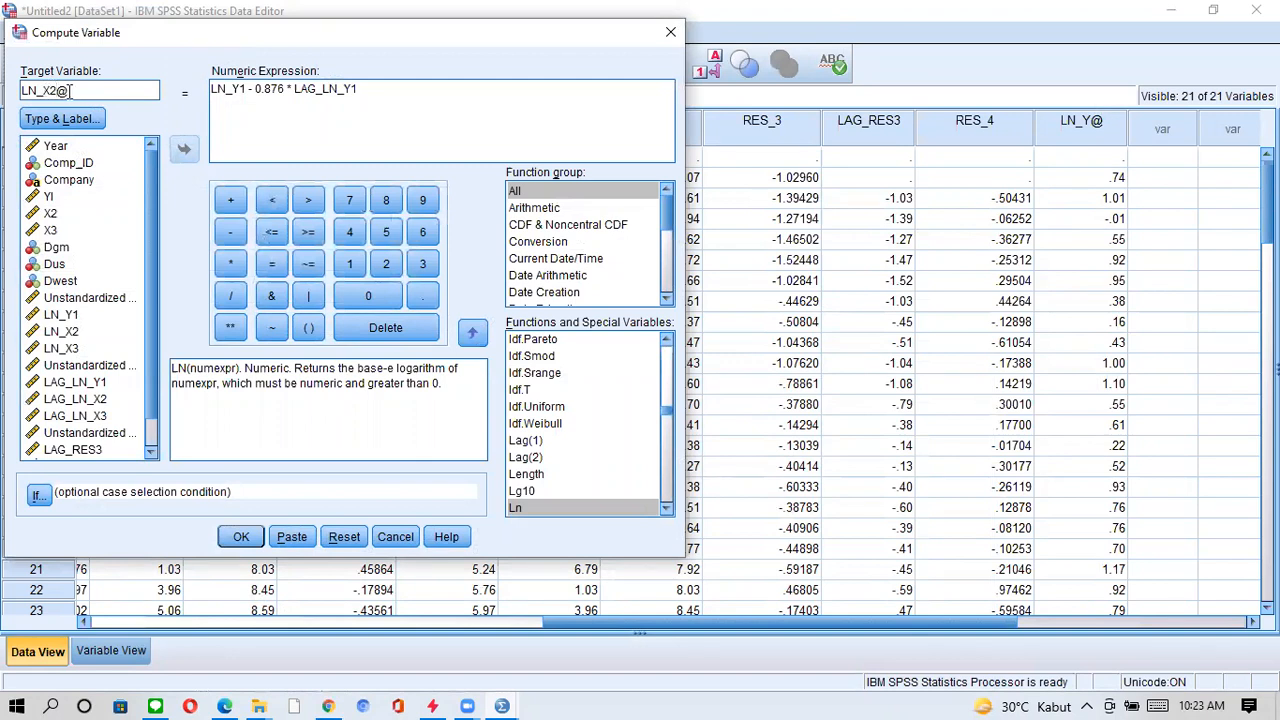
Change the expression to LN_X2 - 0.876 * LAG_LN_X2, compute the LN_X2@ variable and return to the data editor.
{"action": "left_click", "coordinate": [247, 88]}
{"action": "key", "text": "BackSpace"}
{"action": "key", "text": "BackSpace"}
{"action": "type", "text": "X2"}
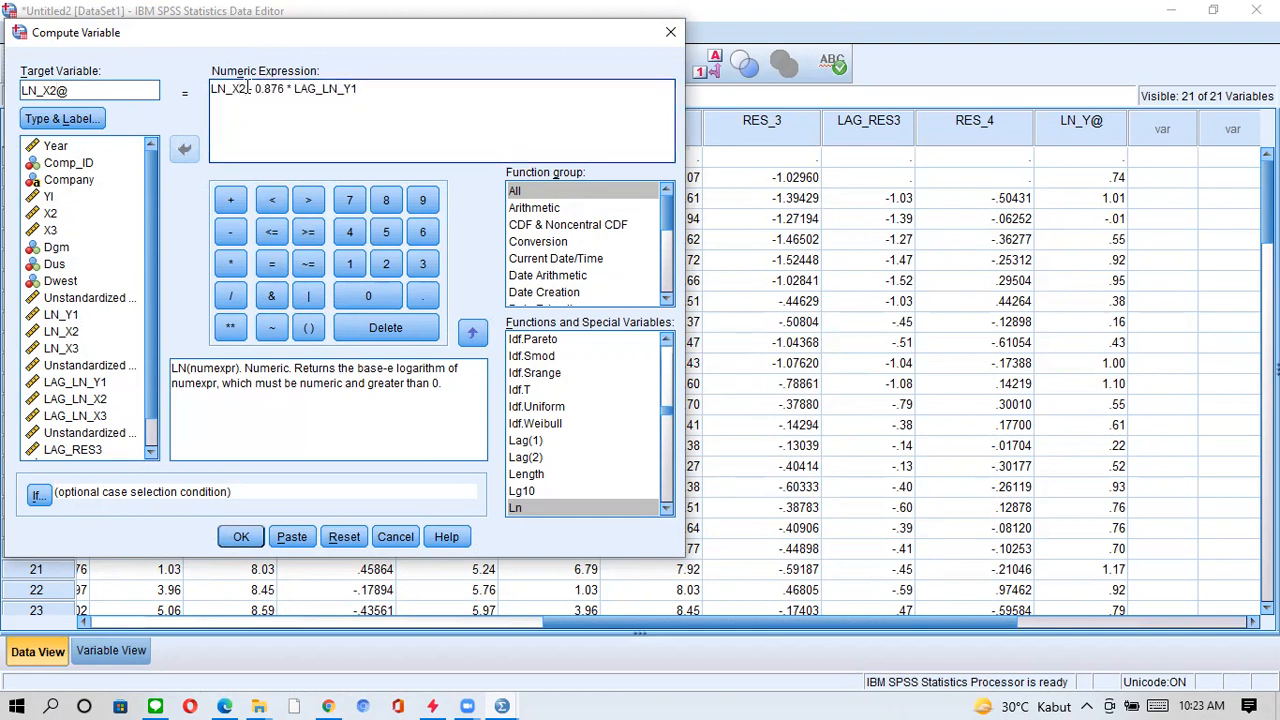
{"action": "left_click", "coordinate": [357, 89]}
{"action": "key", "text": "BackSpace"}
{"action": "key", "text": "BackSpace"}
{"action": "type", "text": "X2"}
{"action": "left_click", "coordinate": [241, 536]}
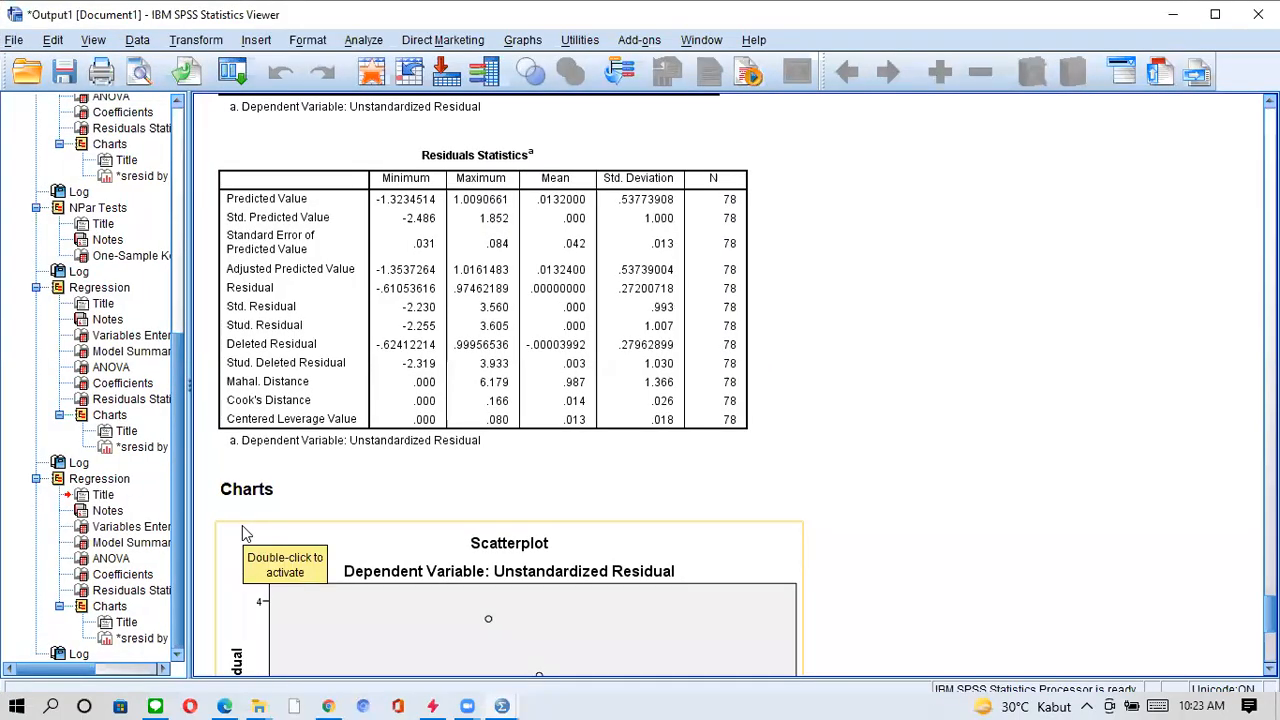
{"action": "left_click", "coordinate": [1172, 14]}
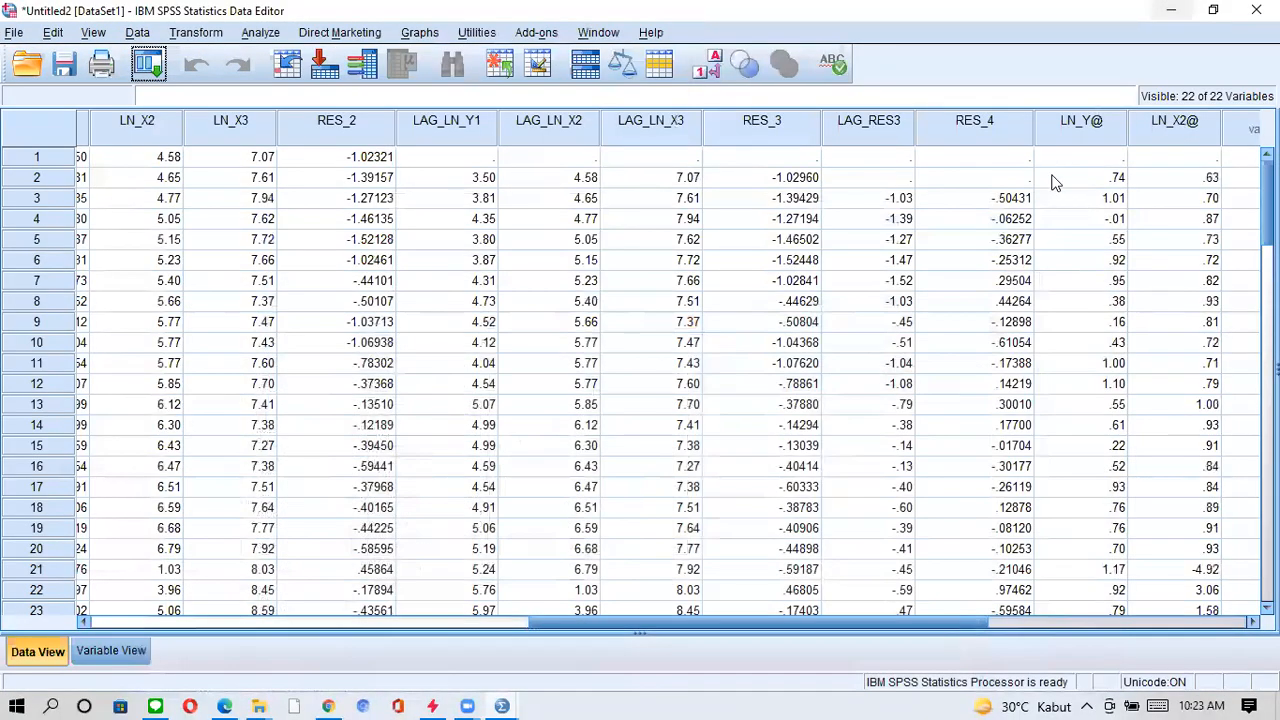
Start another computed variable and name its target LN_X3@.
{"action": "scroll", "coordinate": [700, 540], "scroll_direction": "right", "scroll_amount": 3}
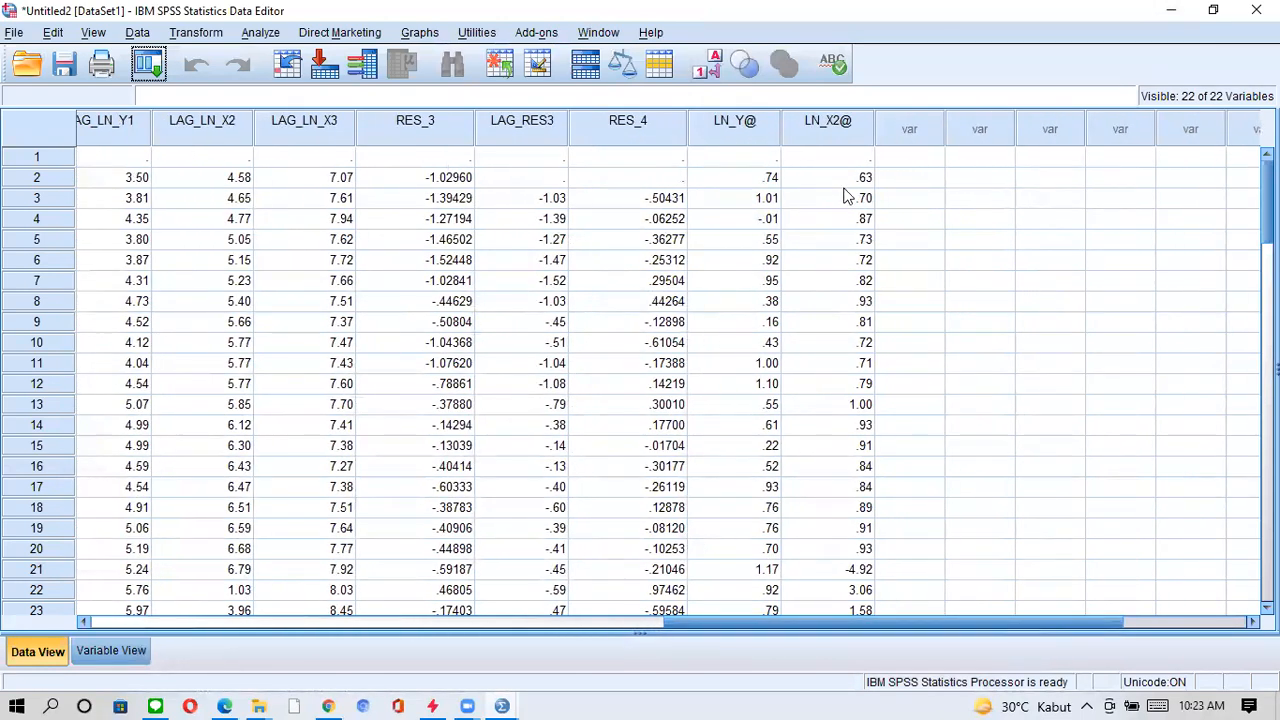
{"action": "left_click", "coordinate": [207, 33]}
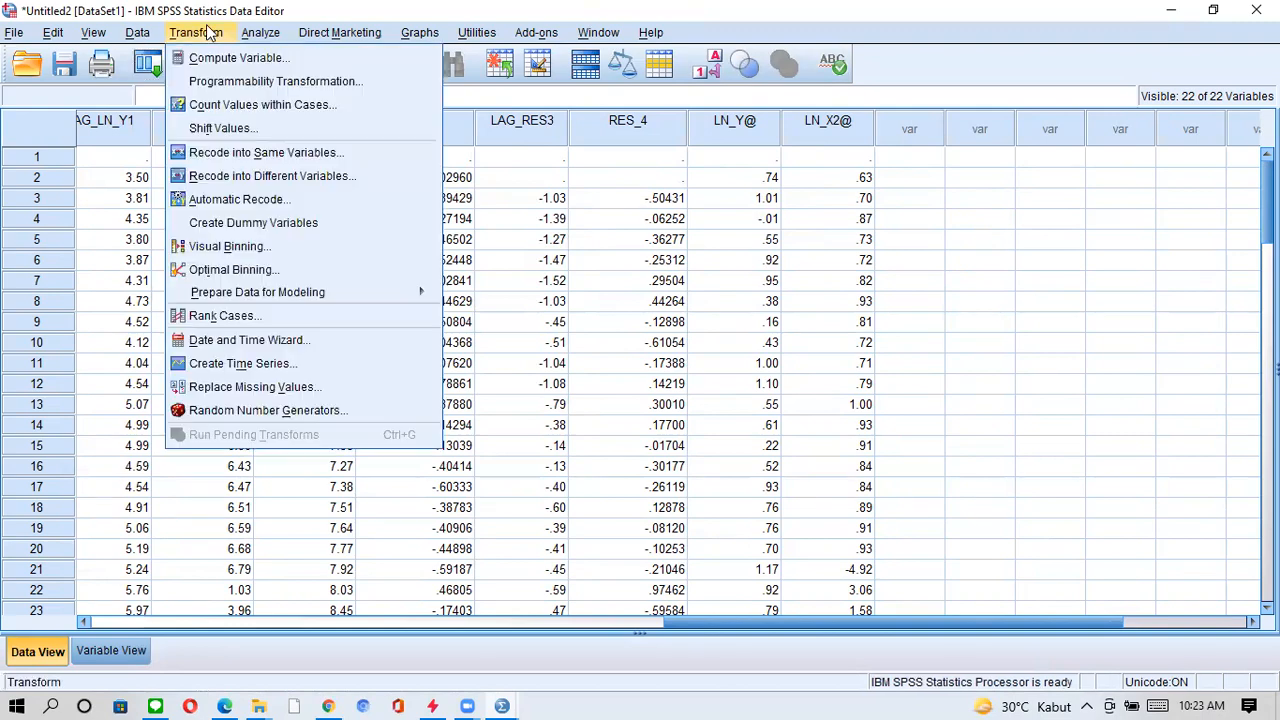
{"action": "left_click", "coordinate": [207, 57]}
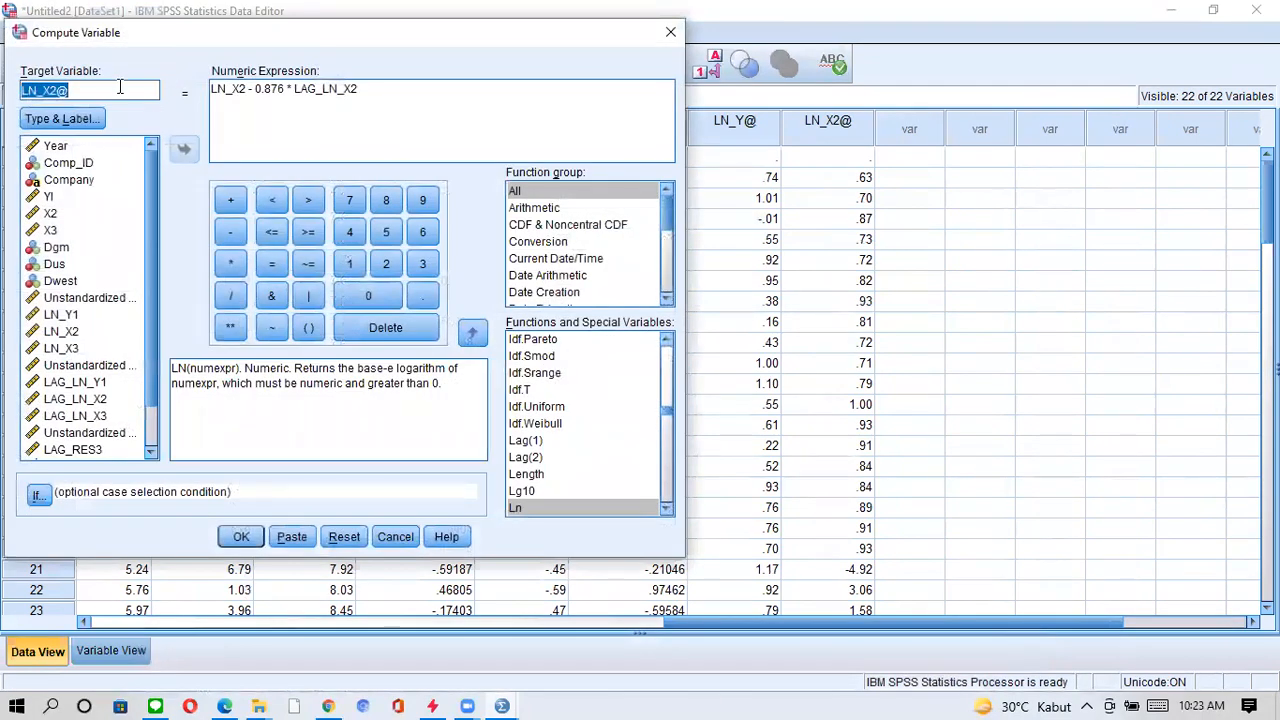
{"action": "left_click", "coordinate": [55, 90]}
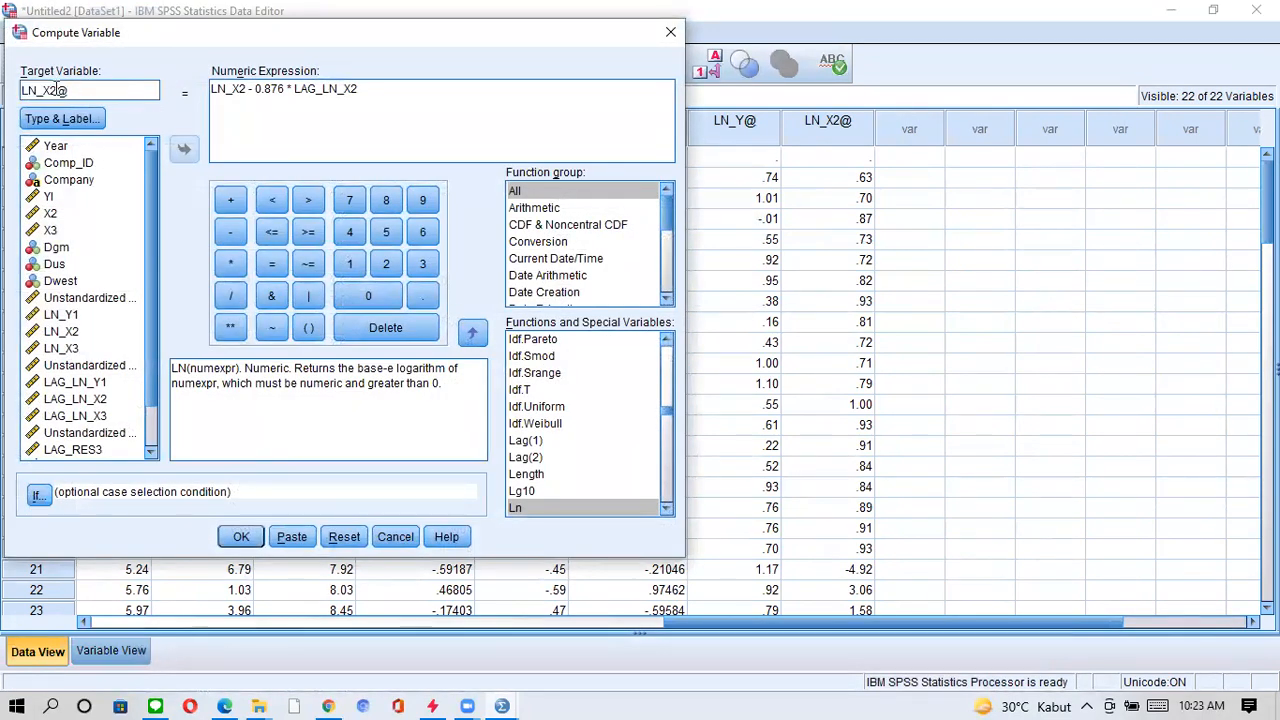
{"action": "key", "text": "BackSpace"}
{"action": "type", "text": "3"}
Change the expression to LN_X3 - 0.876 * LAG_LN_X3, compute the LN_X3@ variable and return to the data editor.
{"action": "left_click", "coordinate": [247, 89]}
{"action": "key", "text": "BackSpace"}
{"action": "type", "text": "3"}
{"action": "left_click", "coordinate": [362, 90]}
{"action": "key", "text": "BackSpace"}
{"action": "type", "text": "3"}
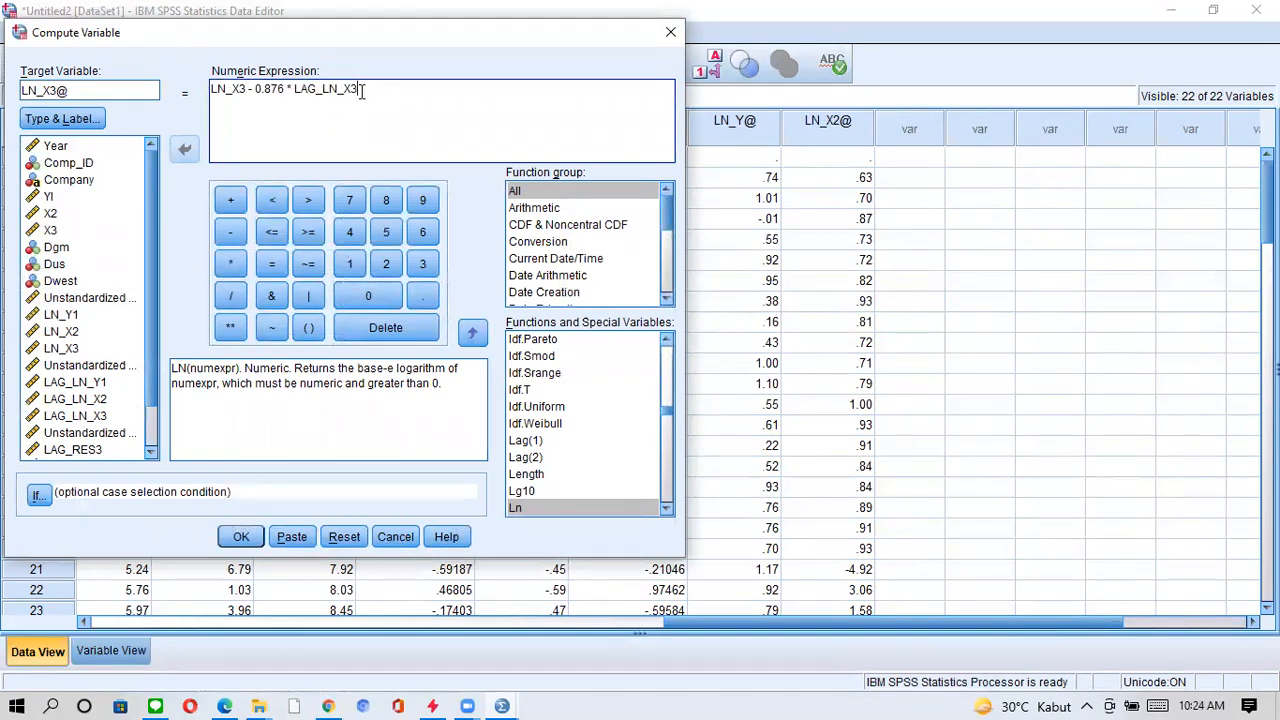
{"action": "left_click", "coordinate": [240, 537]}
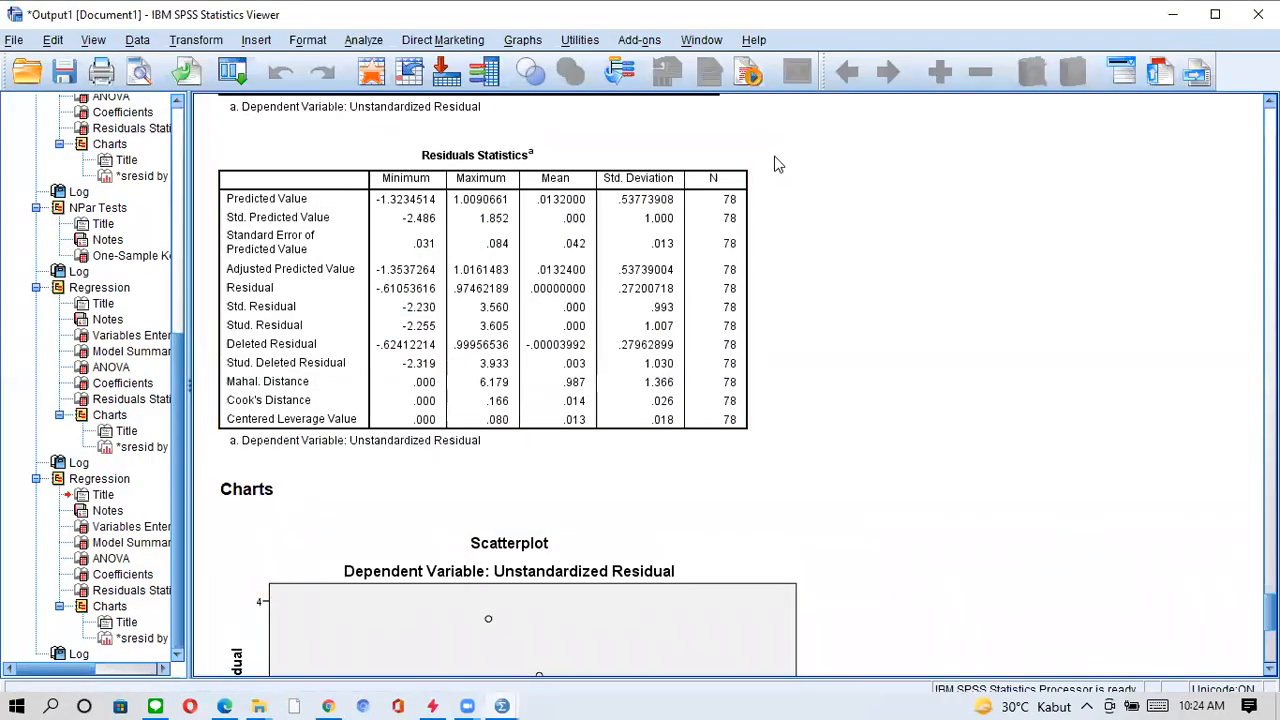
{"action": "left_click", "coordinate": [1172, 14]}
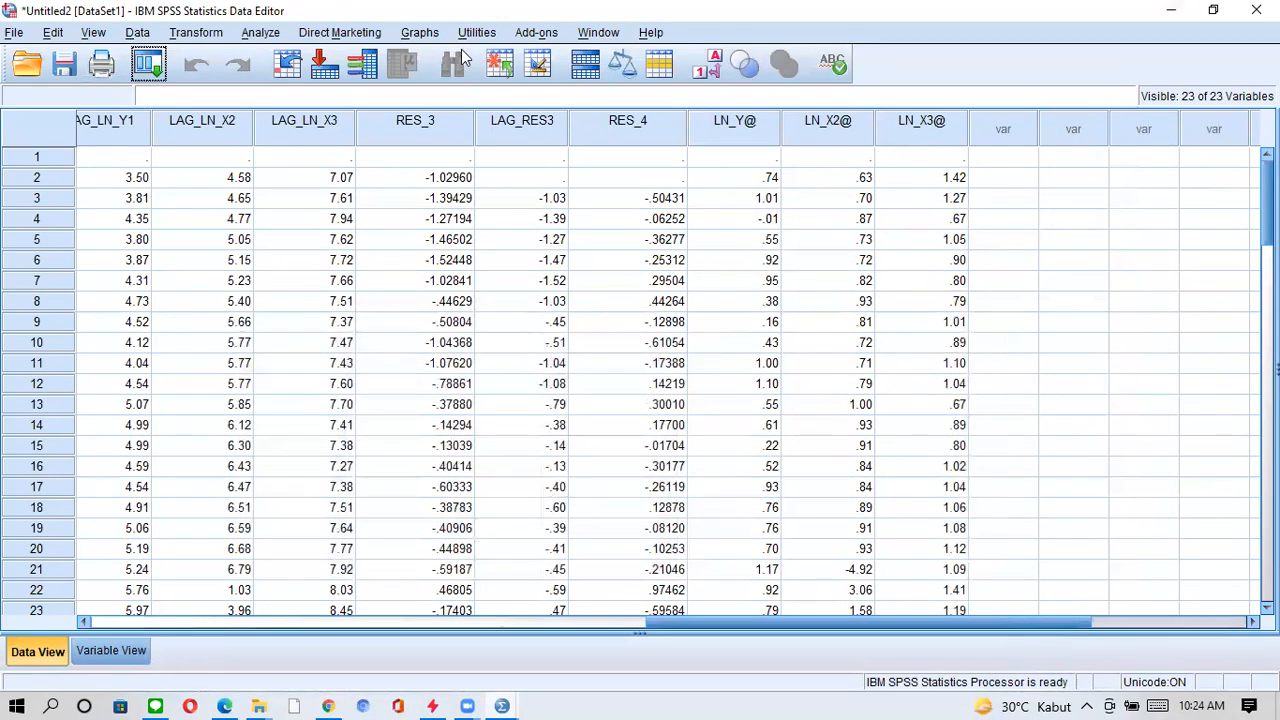
Open a linear regression and replace the unstandardized residual with LN_Y@ as the dependent variable.
{"action": "left_click", "coordinate": [262, 34]}
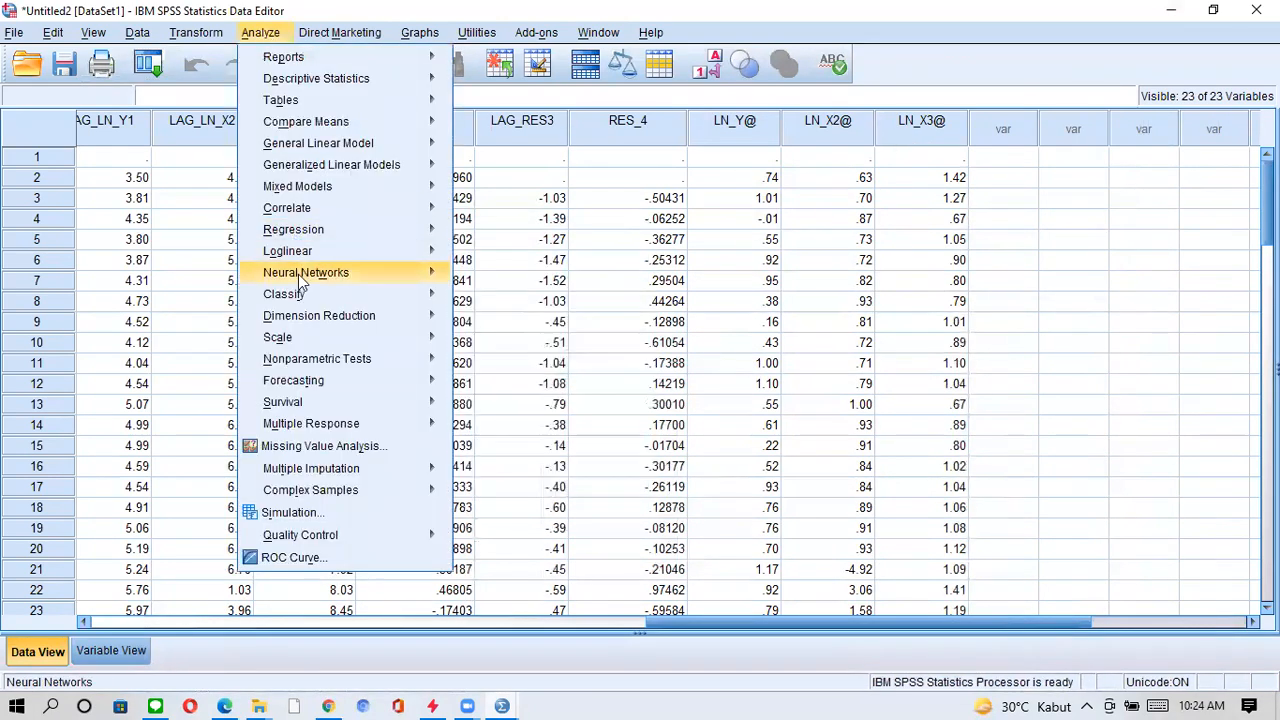
{"action": "mouse_move", "coordinate": [380, 208]}
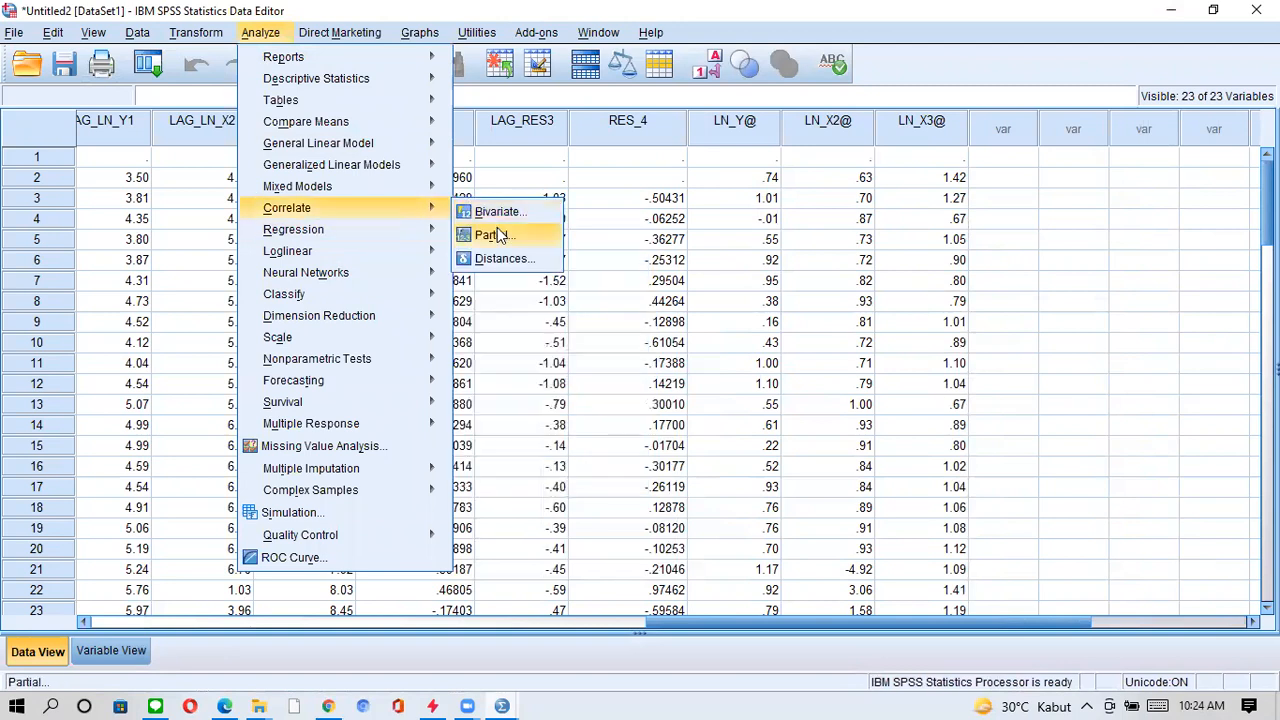
{"action": "mouse_move", "coordinate": [330, 229]}
{"action": "left_click", "coordinate": [487, 252]}
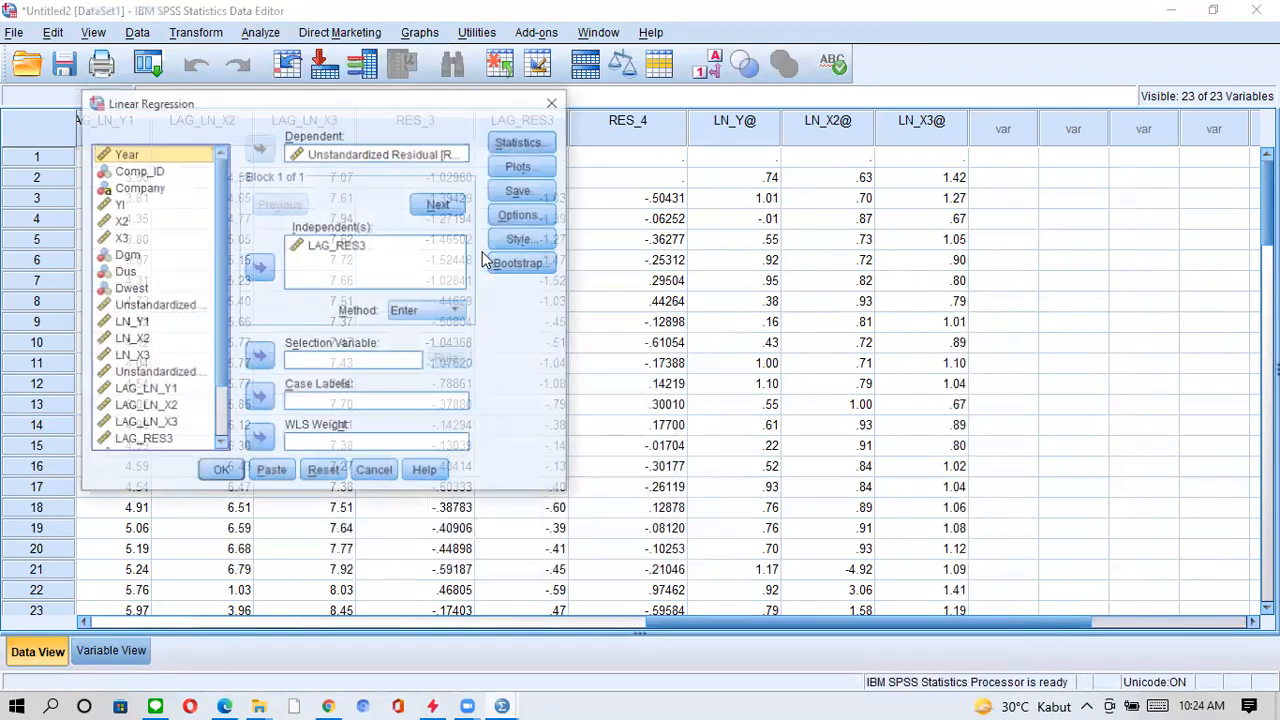
{"action": "left_click", "coordinate": [348, 155]}
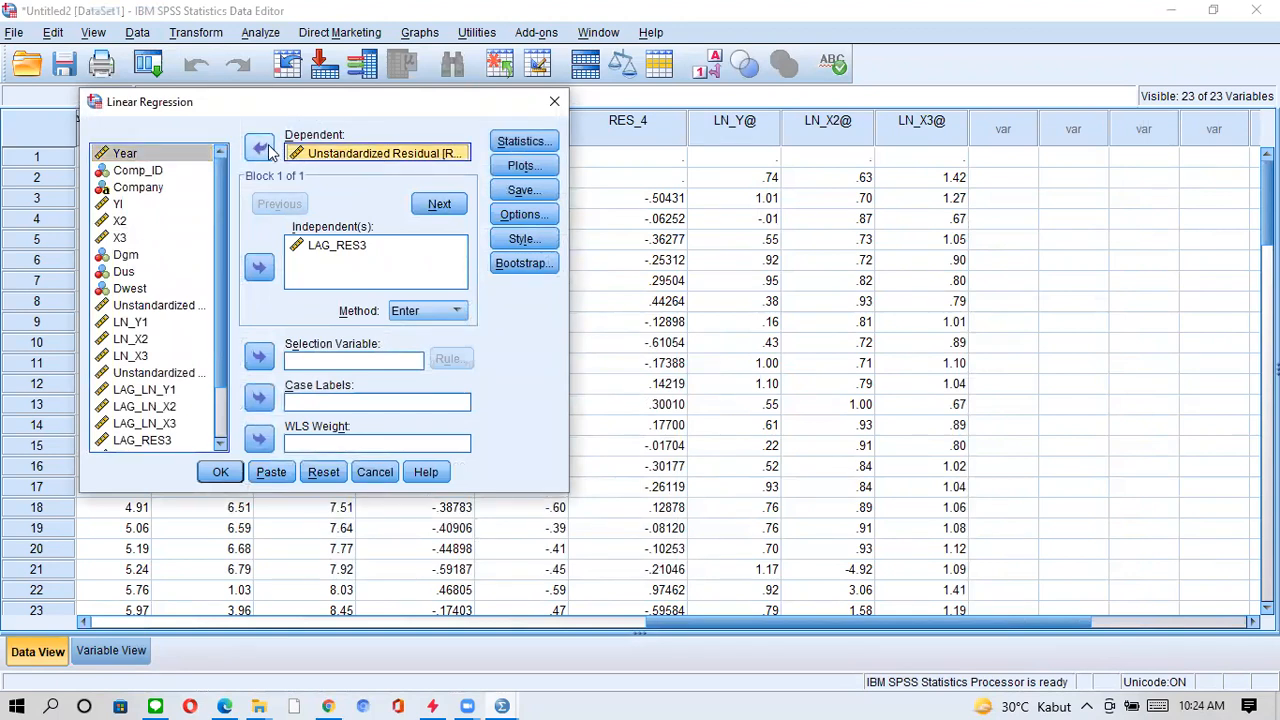
{"action": "left_click", "coordinate": [259, 149]}
{"action": "scroll", "coordinate": [219, 198], "scroll_direction": "down", "scroll_amount": 2}
{"action": "scroll", "coordinate": [219, 223], "scroll_direction": "down", "scroll_amount": 1}
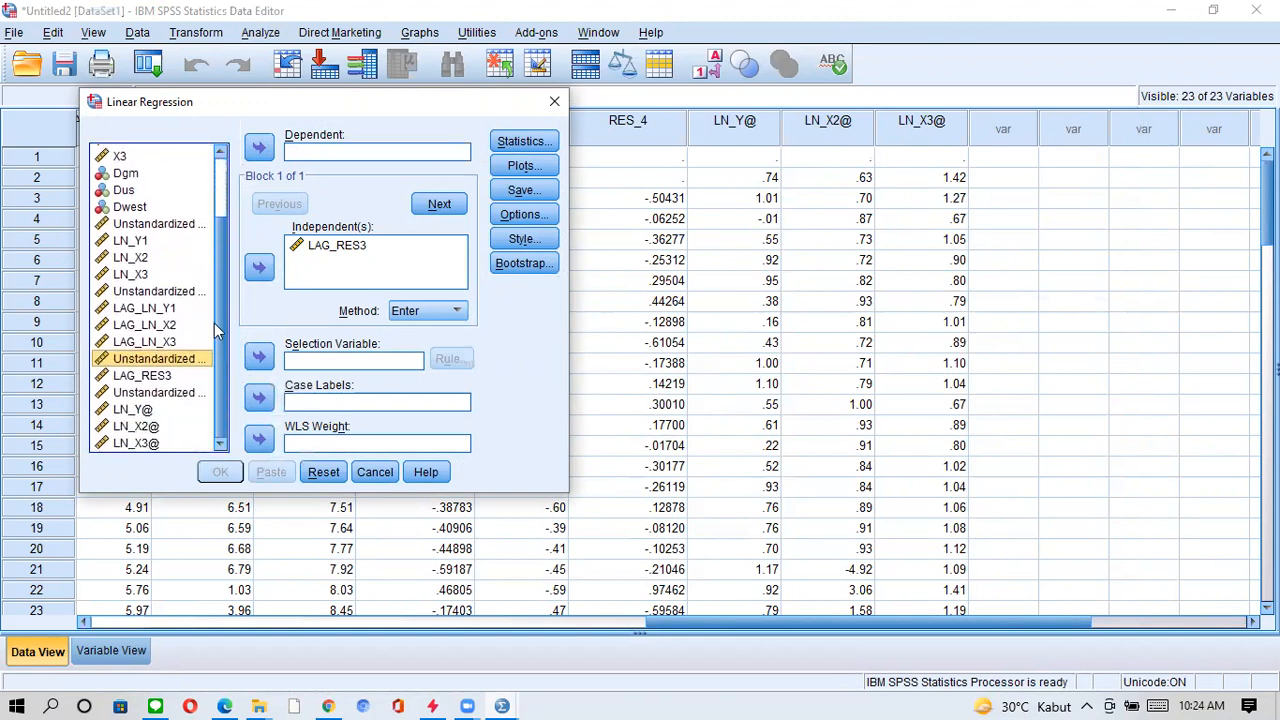
{"action": "left_click", "coordinate": [133, 410]}
{"action": "left_click", "coordinate": [259, 148]}
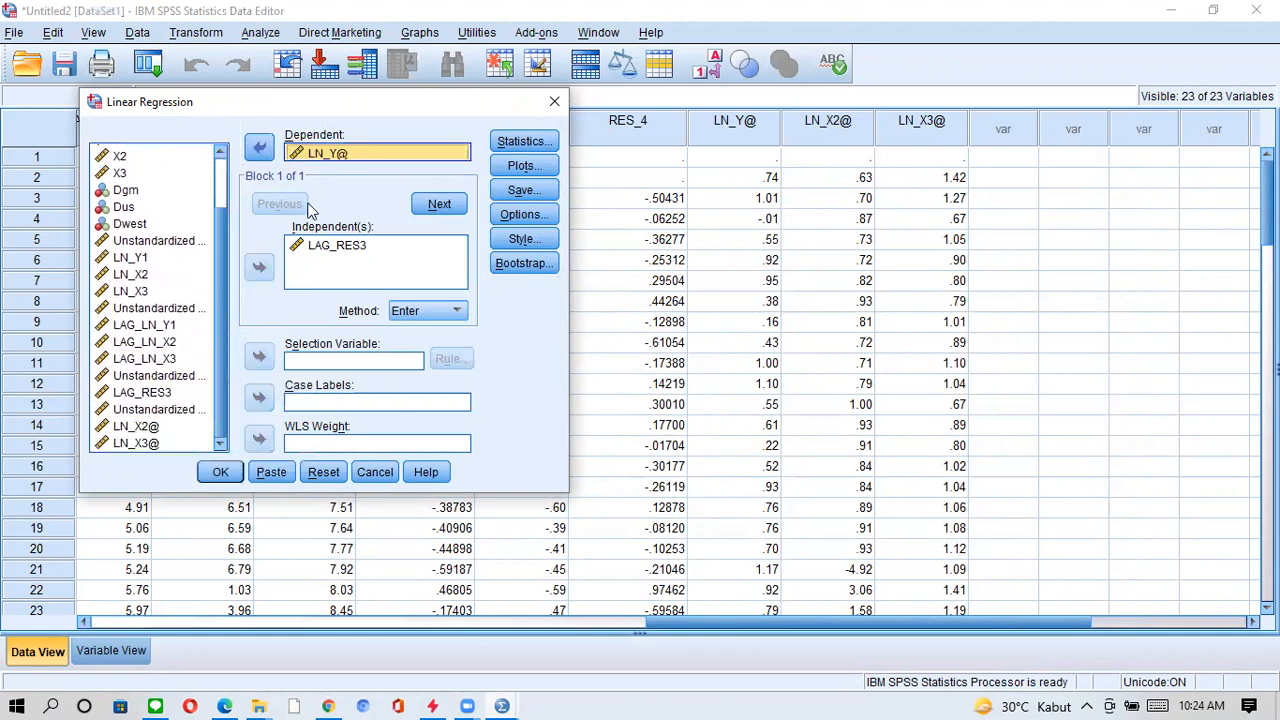
Replace LAG_RES3 with LN_X2@ and LN_X3@ as independent variables, run the regression and return to the data editor.
{"action": "left_click", "coordinate": [312, 247]}
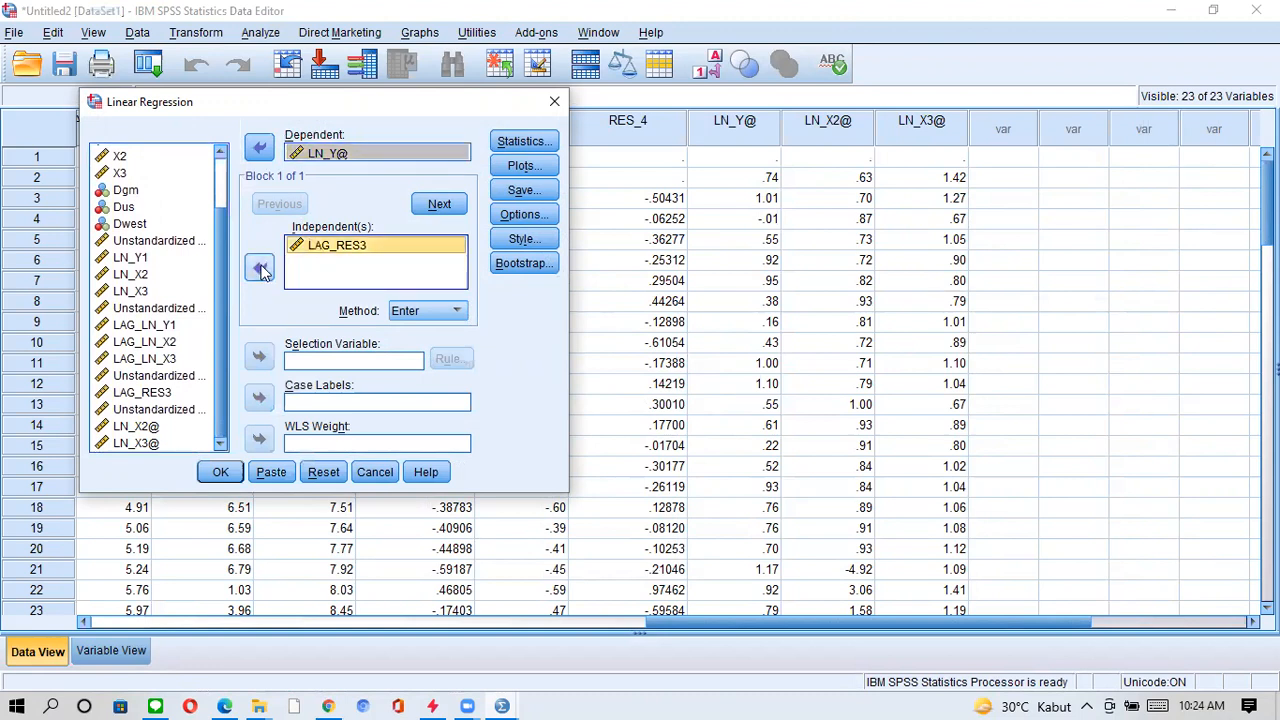
{"action": "left_click", "coordinate": [260, 270]}
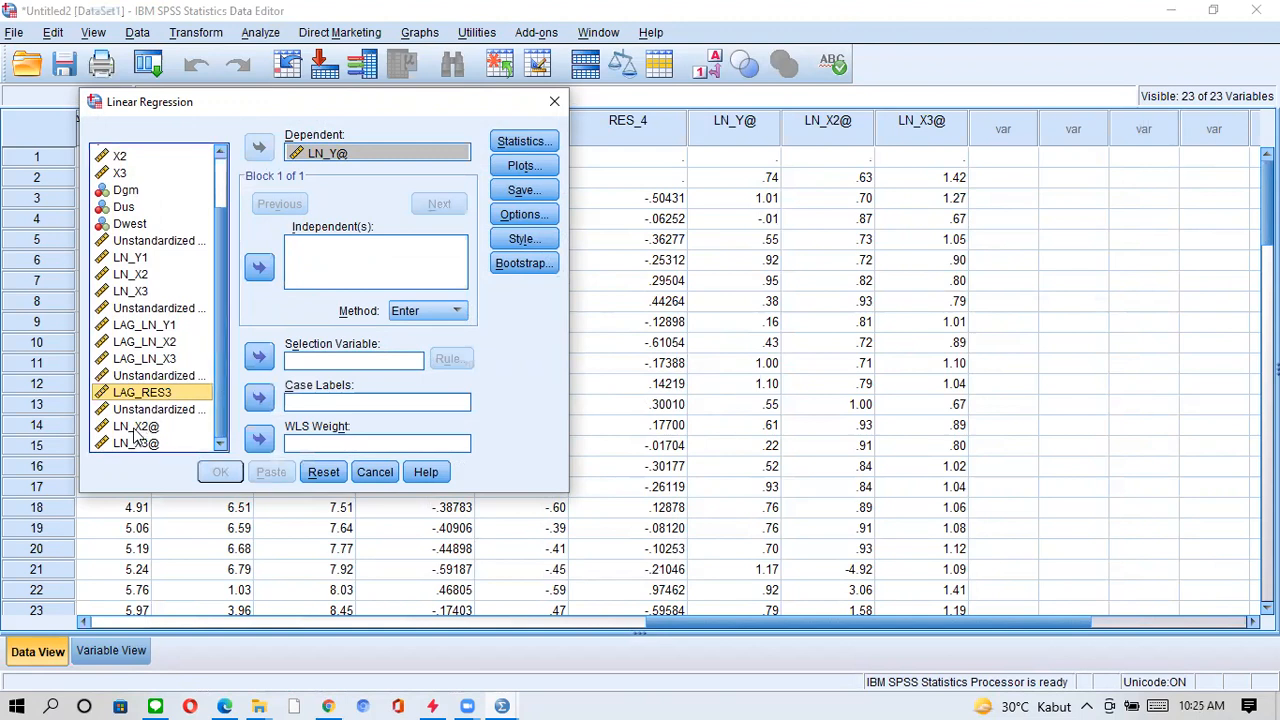
{"action": "left_click", "coordinate": [136, 428]}
{"action": "left_click", "coordinate": [259, 267]}
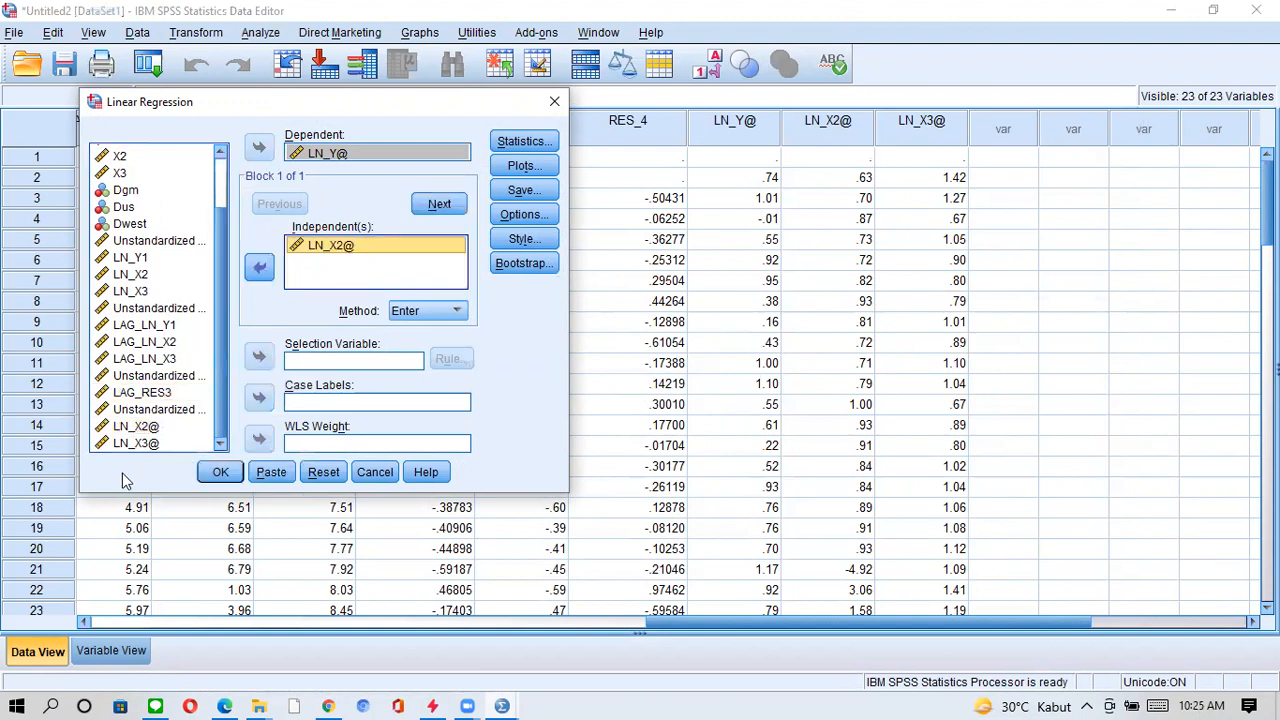
{"action": "left_click", "coordinate": [259, 267]}
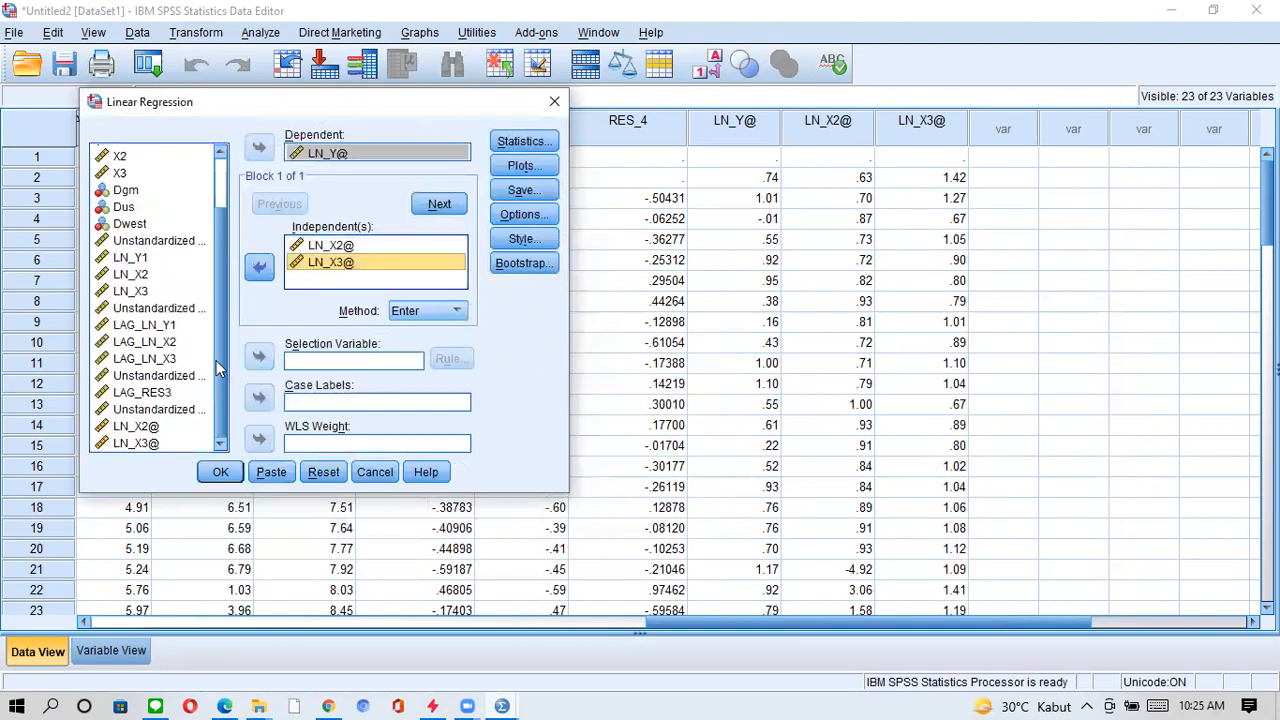
{"action": "left_click", "coordinate": [218, 474]}
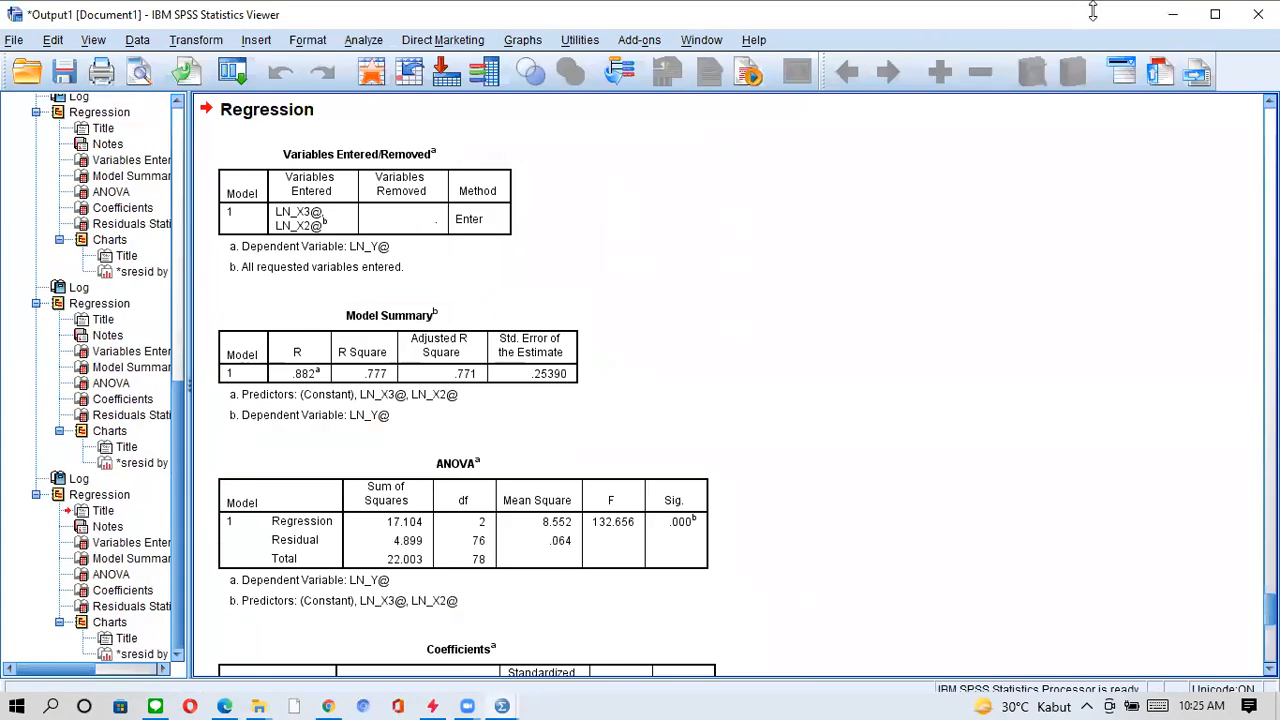
{"action": "left_click", "coordinate": [1172, 14]}
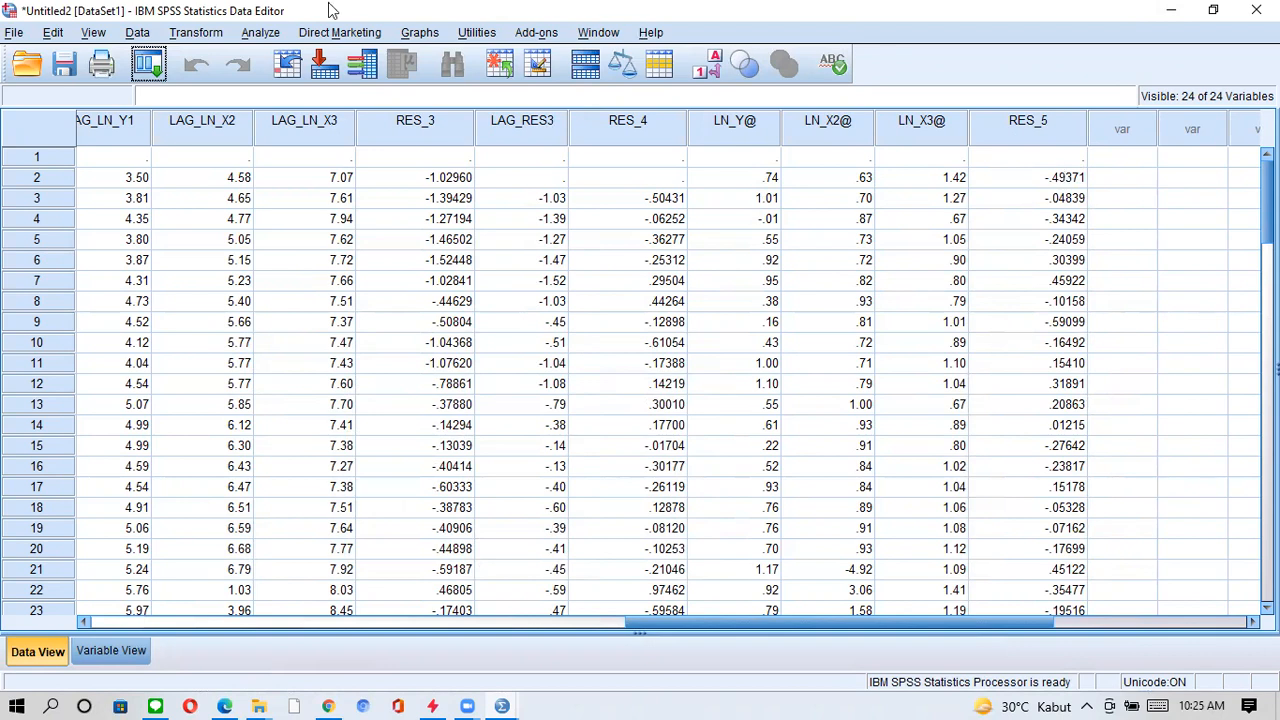
Set up a nonparametric Runs Test, replacing the previous test variable with the RES_5 unstandardized residual.
{"action": "left_click", "coordinate": [262, 33]}
{"action": "mouse_move", "coordinate": [407, 355]}
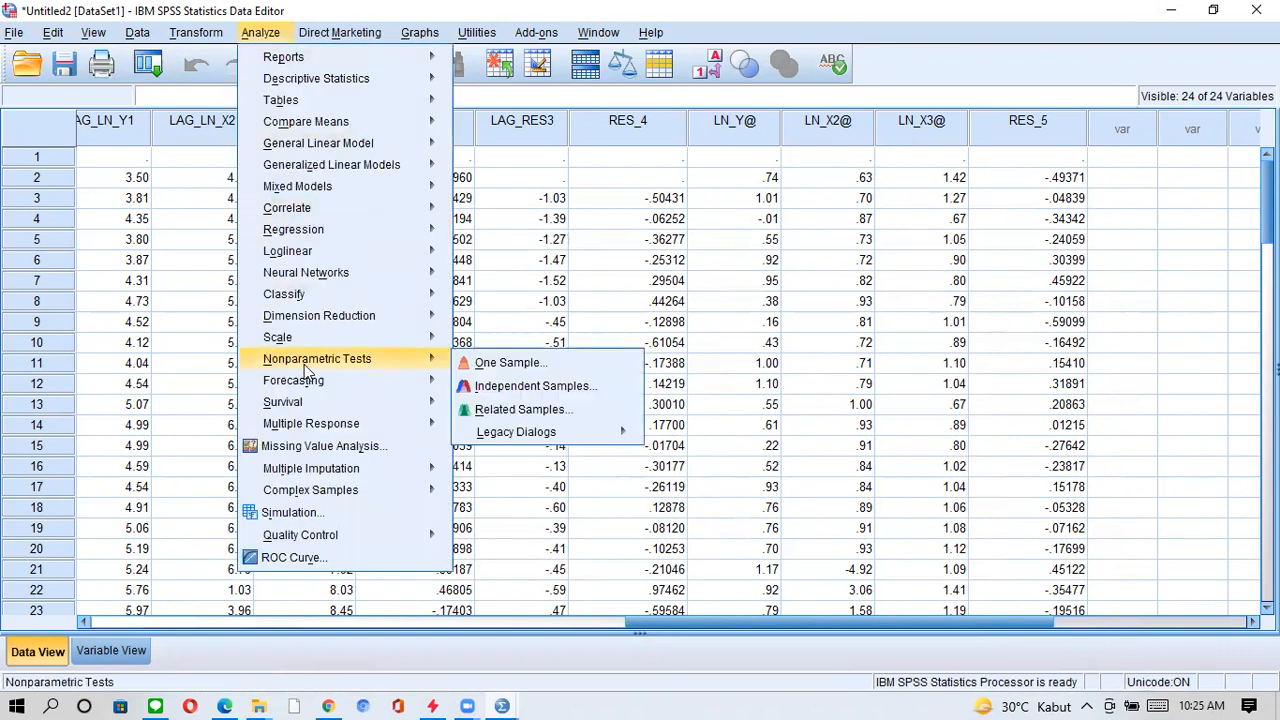
{"action": "mouse_move", "coordinate": [560, 431]}
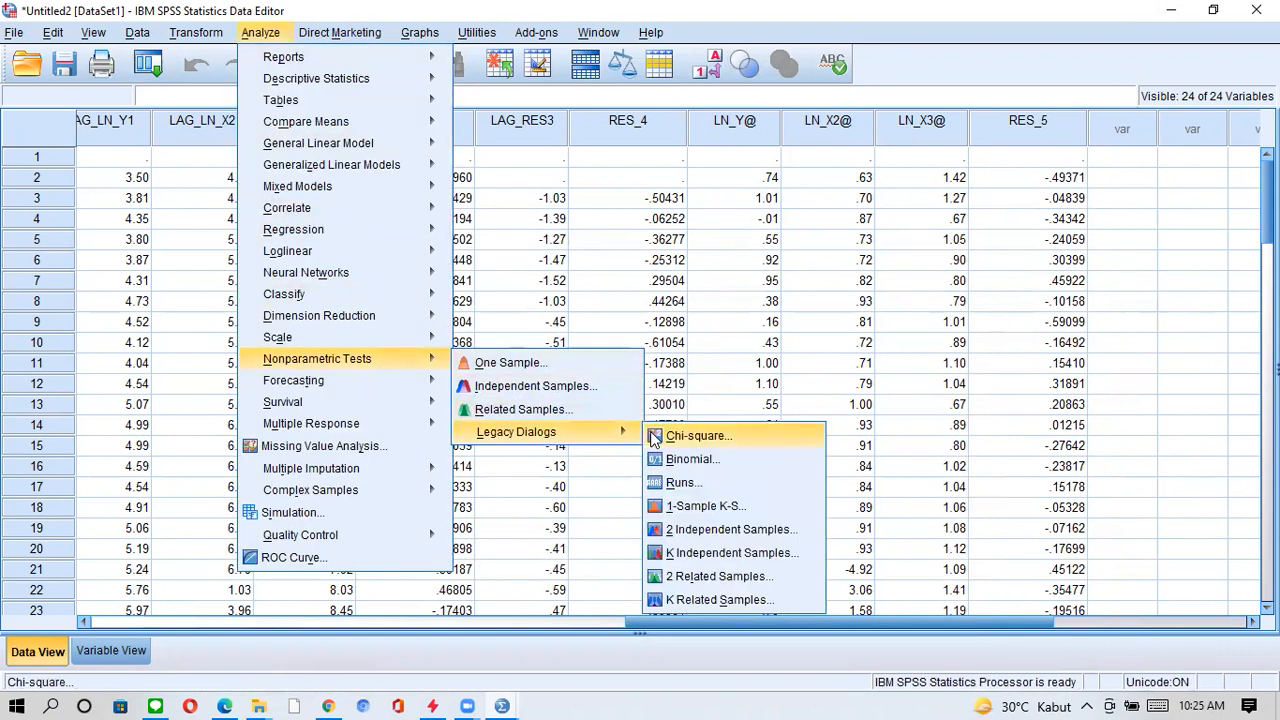
{"action": "left_click", "coordinate": [679, 483]}
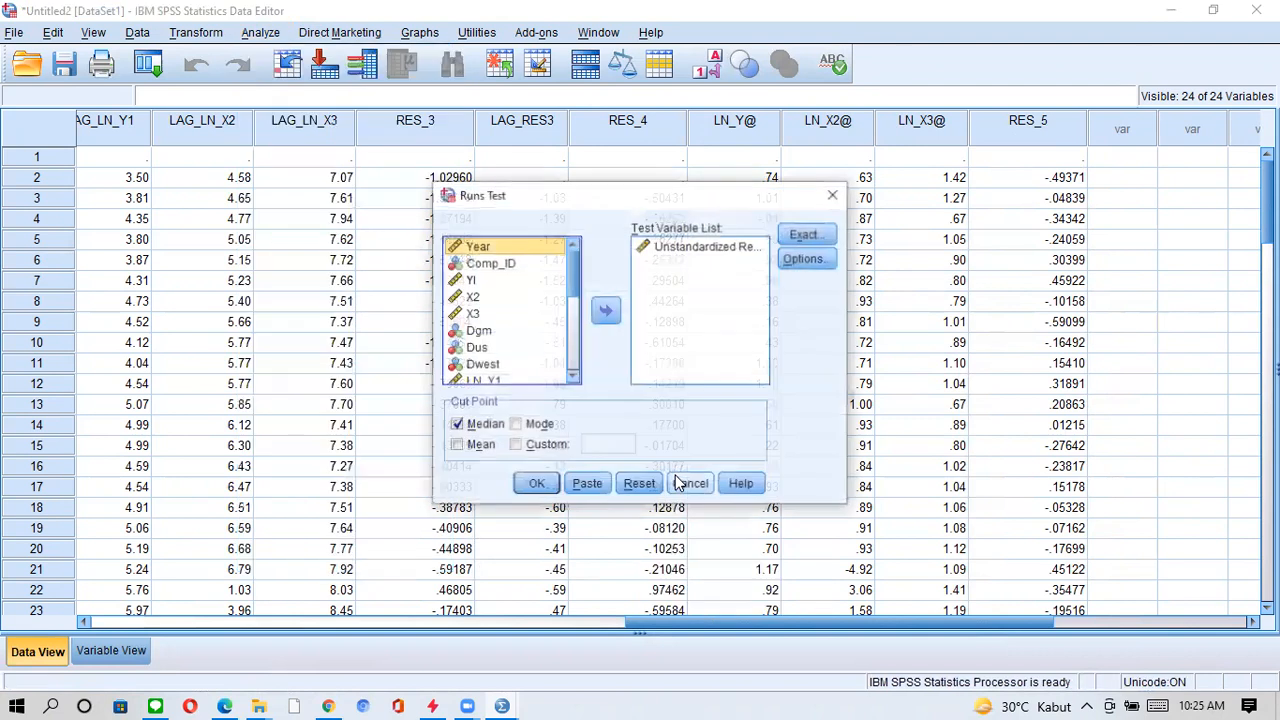
{"action": "left_click", "coordinate": [698, 250]}
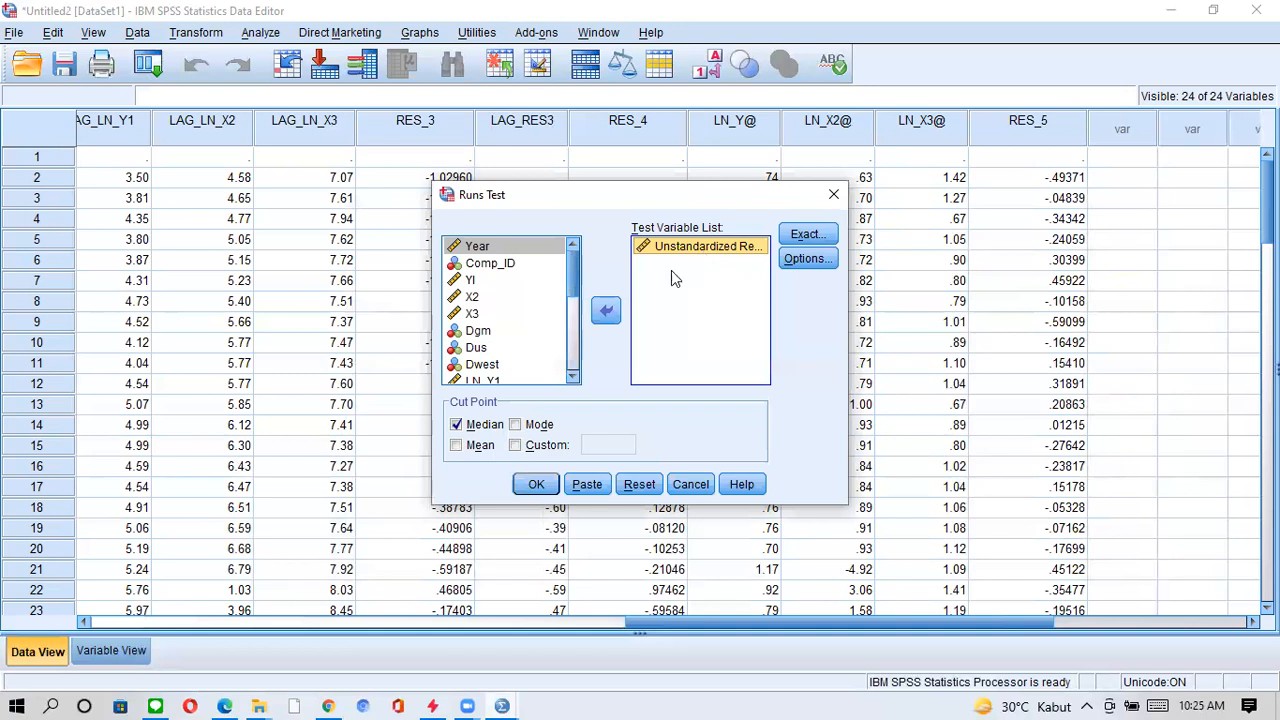
{"action": "left_click", "coordinate": [607, 309]}
{"action": "left_click_drag", "start_coordinate": [578, 293], "coordinate": [572, 377]}
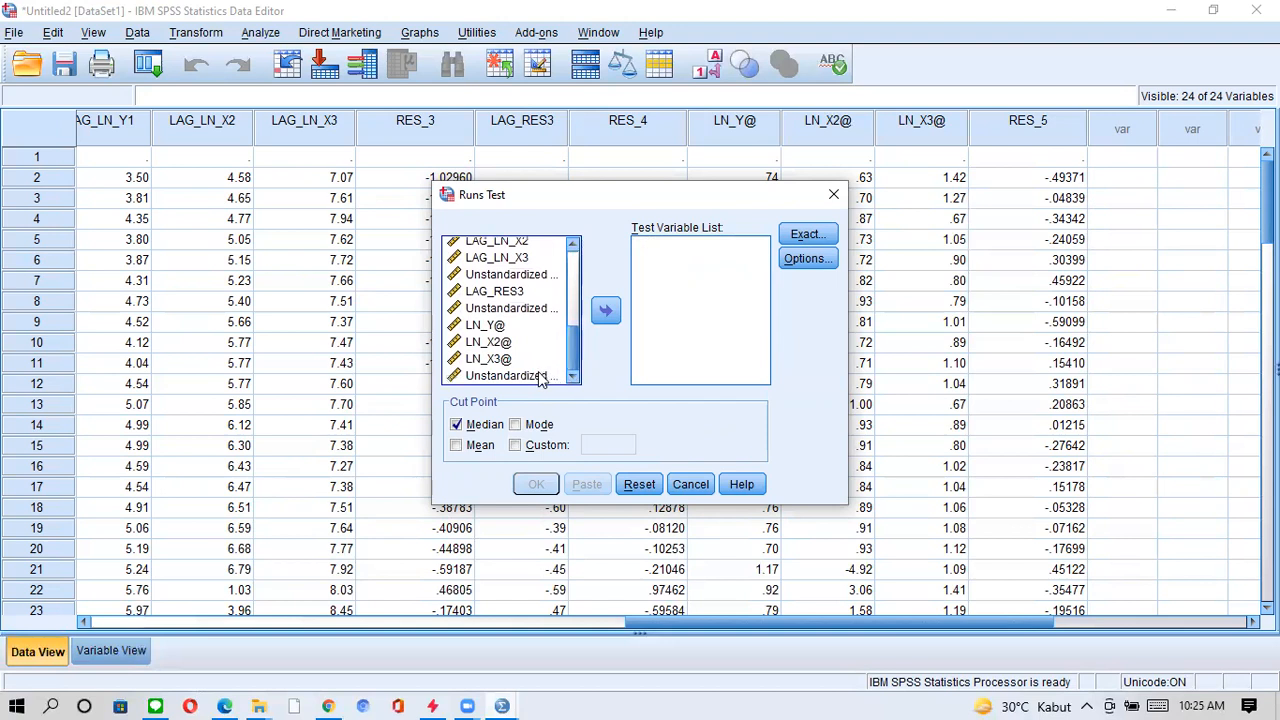
{"action": "left_click", "coordinate": [530, 377]}
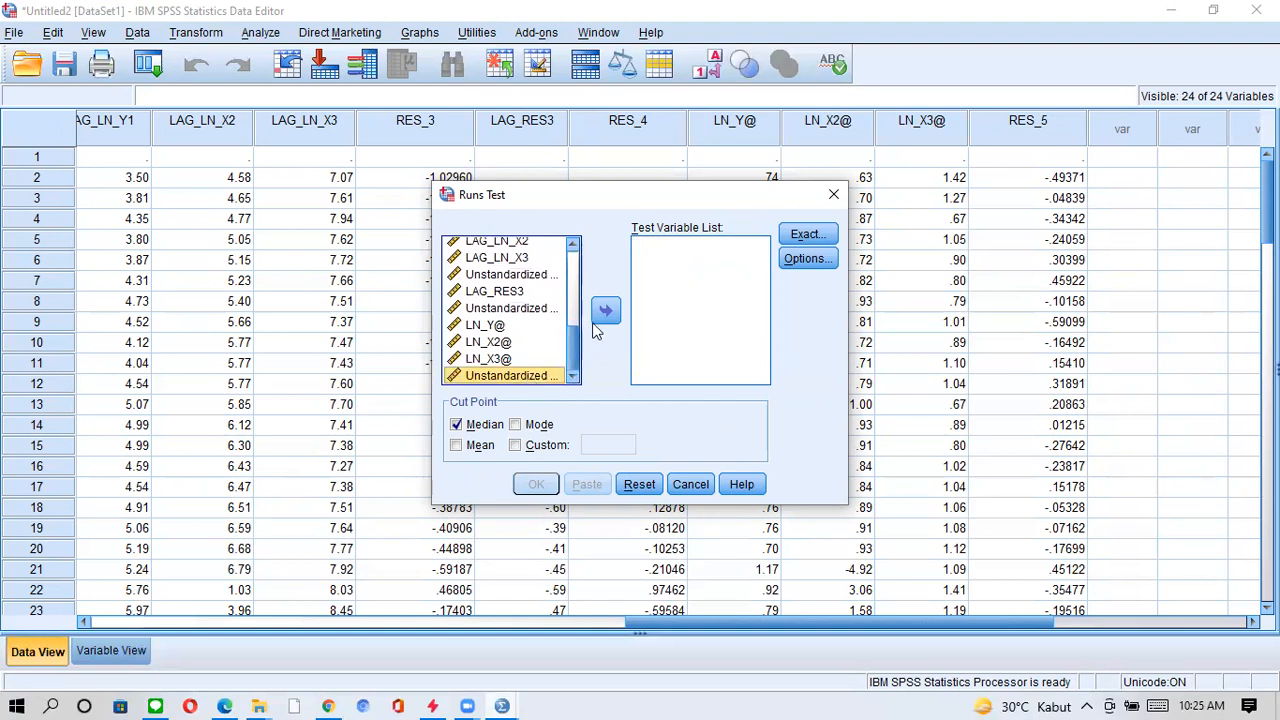
{"action": "left_click", "coordinate": [605, 312]}
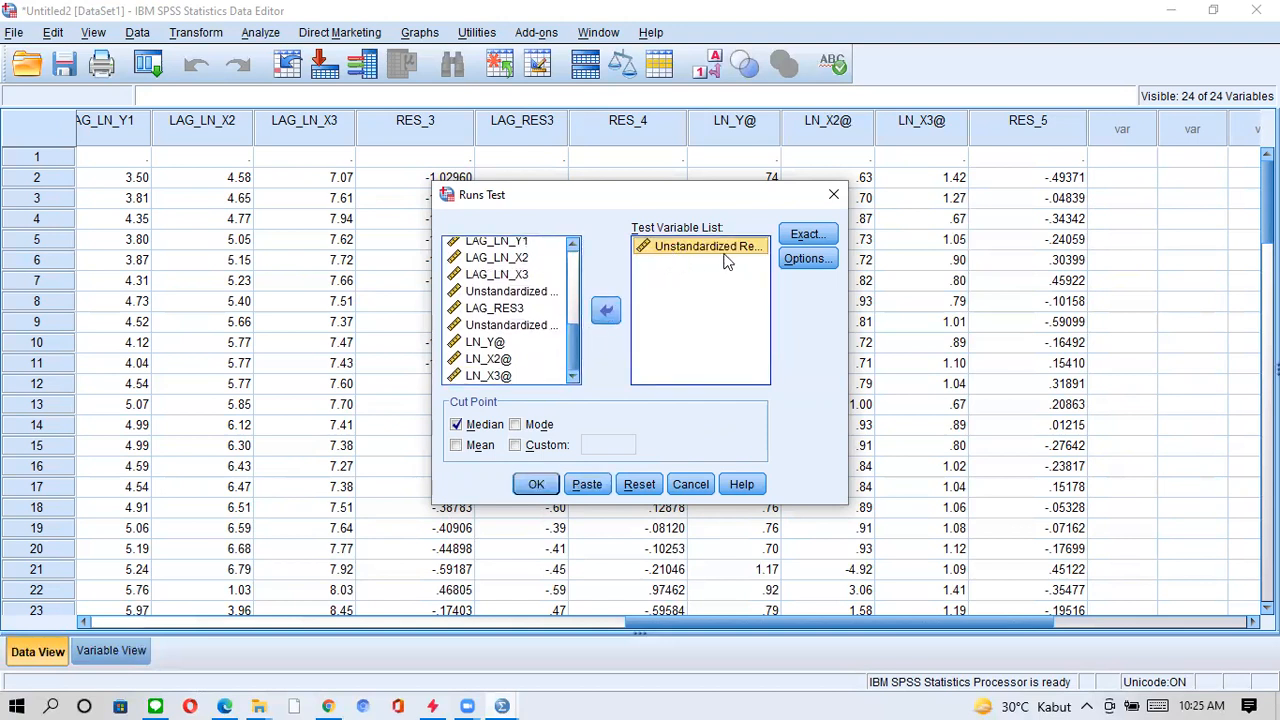
Run the Runs Test on RES_5 and examine its result table in the output.
{"action": "left_click", "coordinate": [533, 486]}
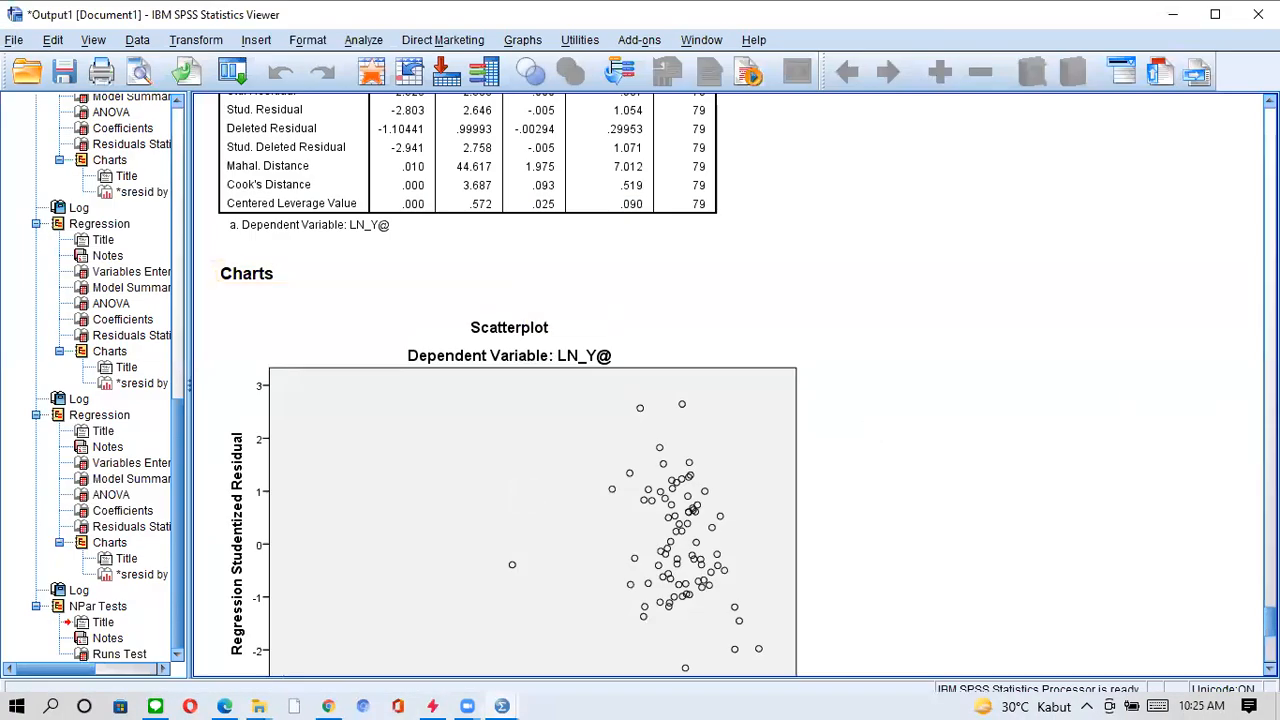
{"action": "scroll", "coordinate": [730, 385], "scroll_direction": "down", "scroll_amount": 9}
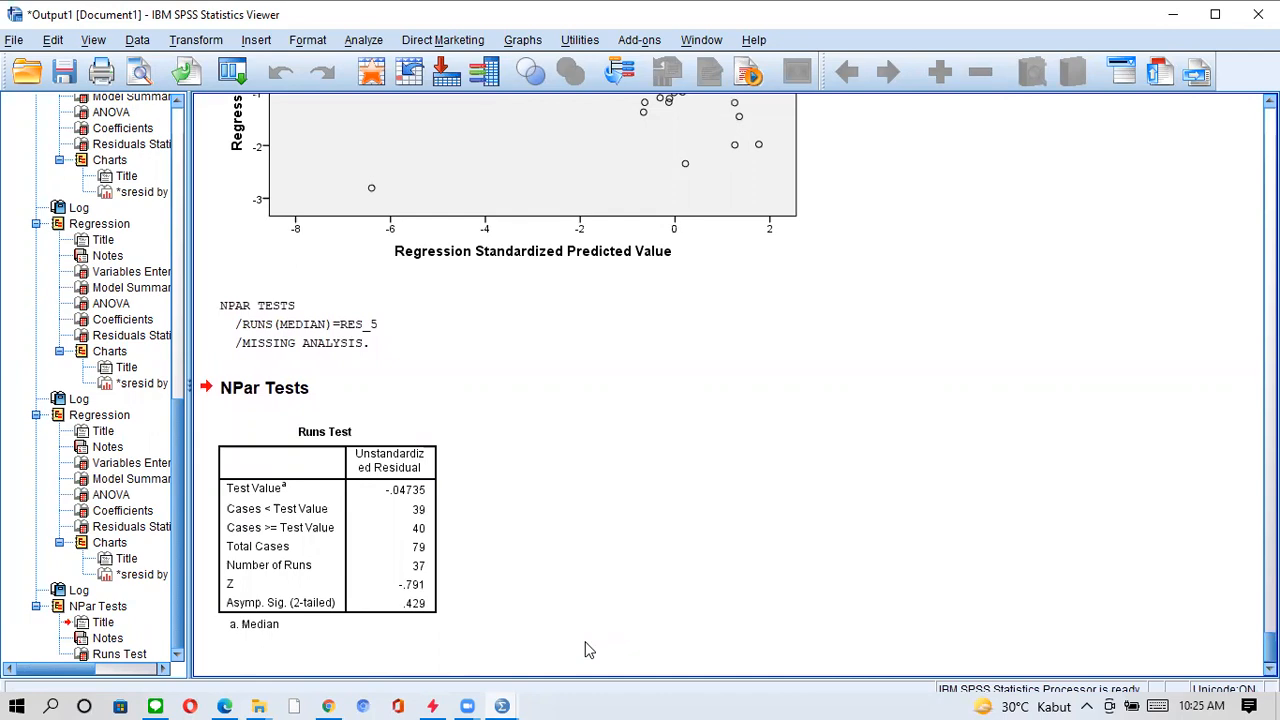
{"action": "left_click", "coordinate": [390, 510]}
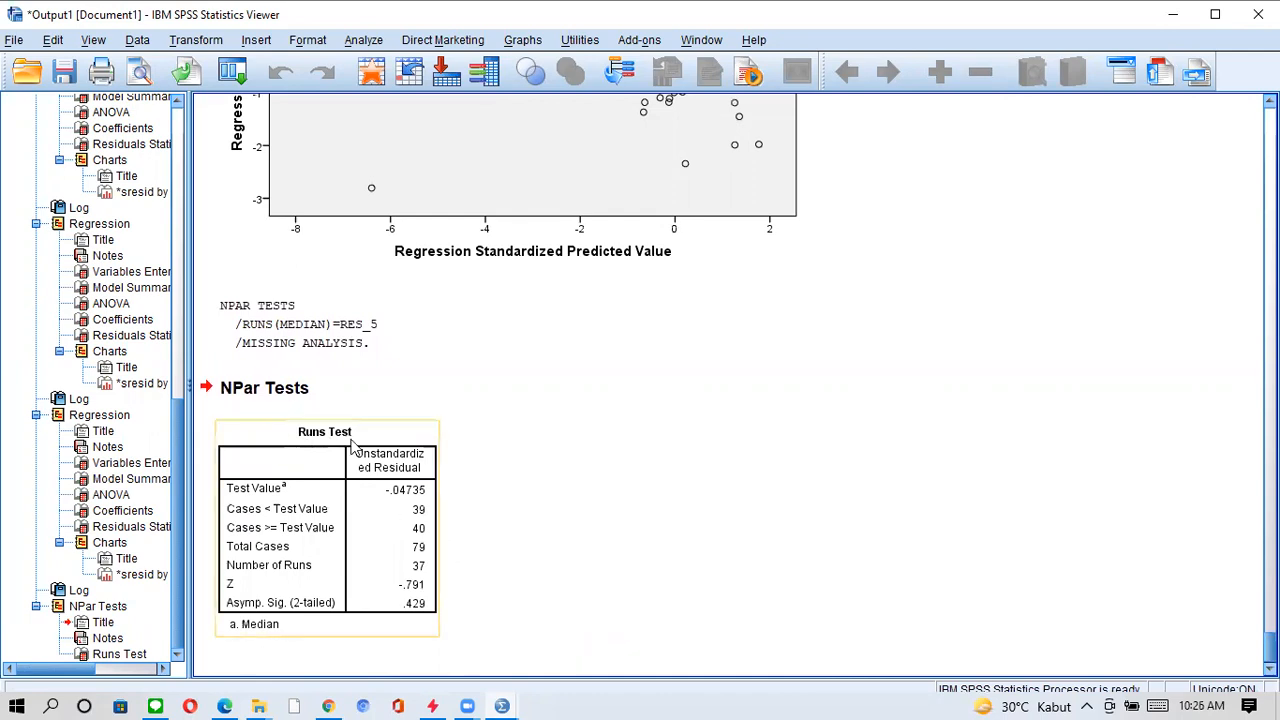